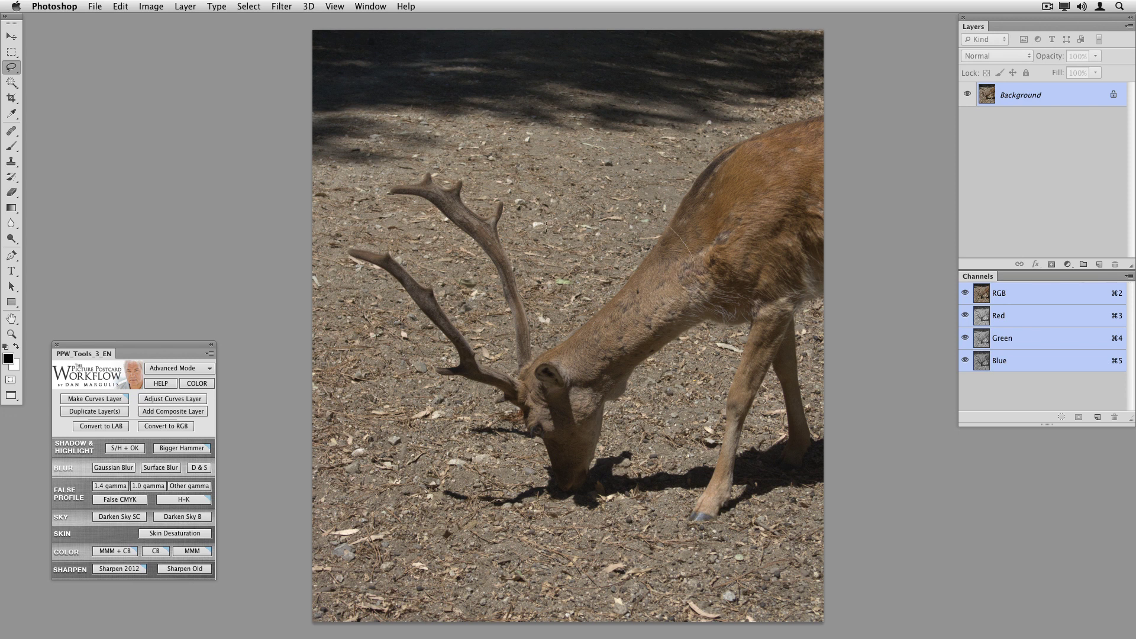
- Lasso around the deer's neck and run MMM on it, letting the file convert to Lab
mouse_move(609, 342)
mouse_down()
mouse_move(690, 302)
mouse_move(597, 350)
mouse_up()
click(192, 551)
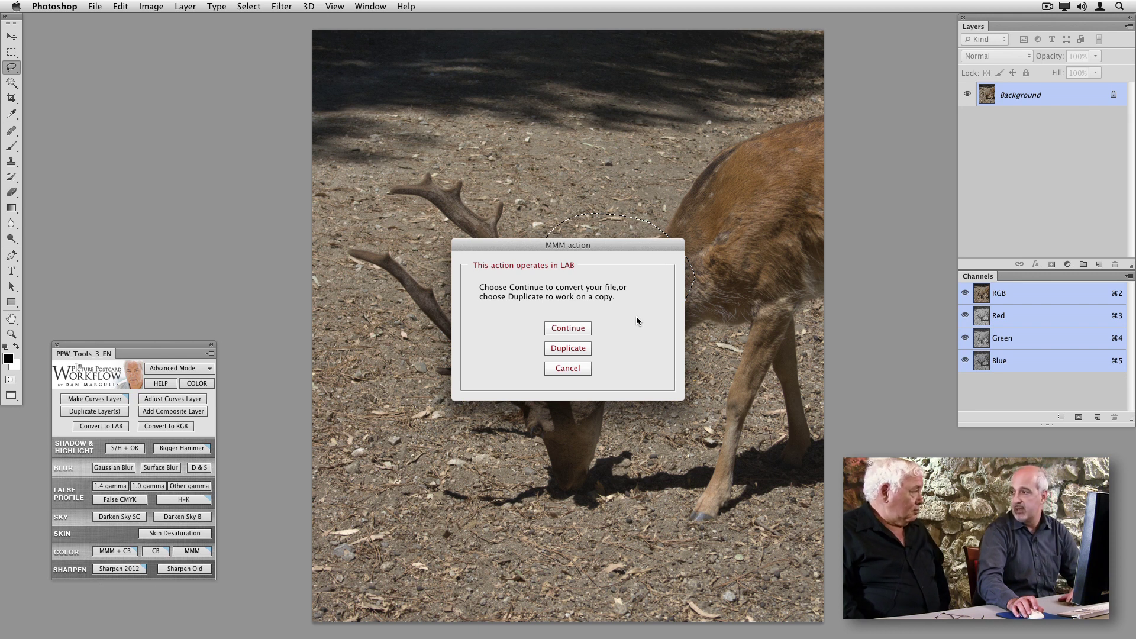
click(577, 328)
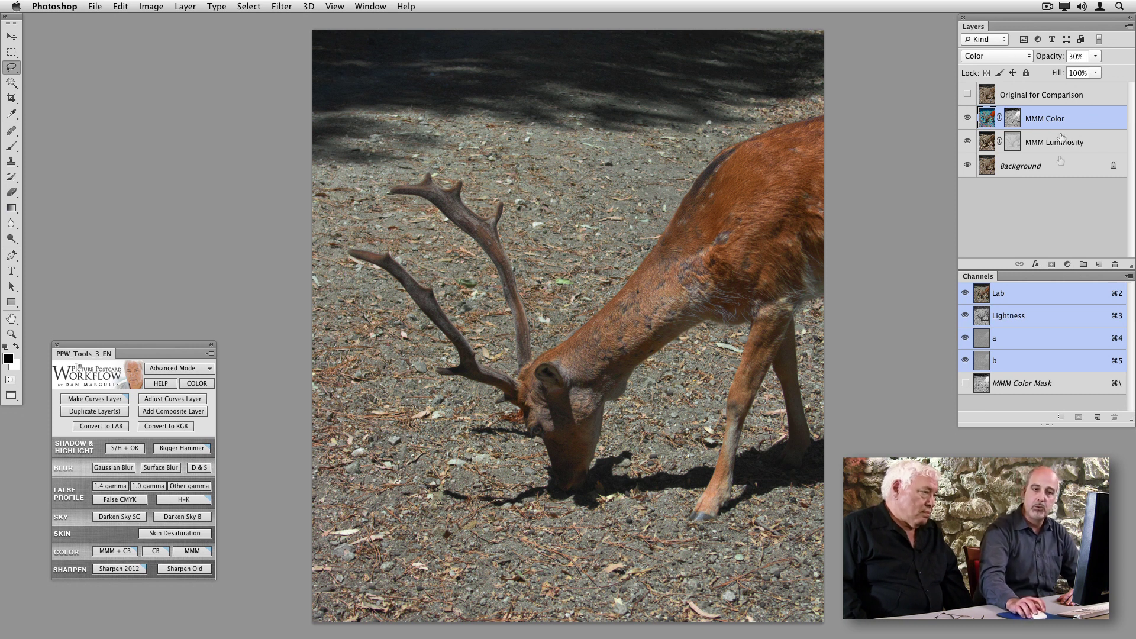
- Compare the MMM Color layer off and on, then set its opacity to 20%
click(968, 118)
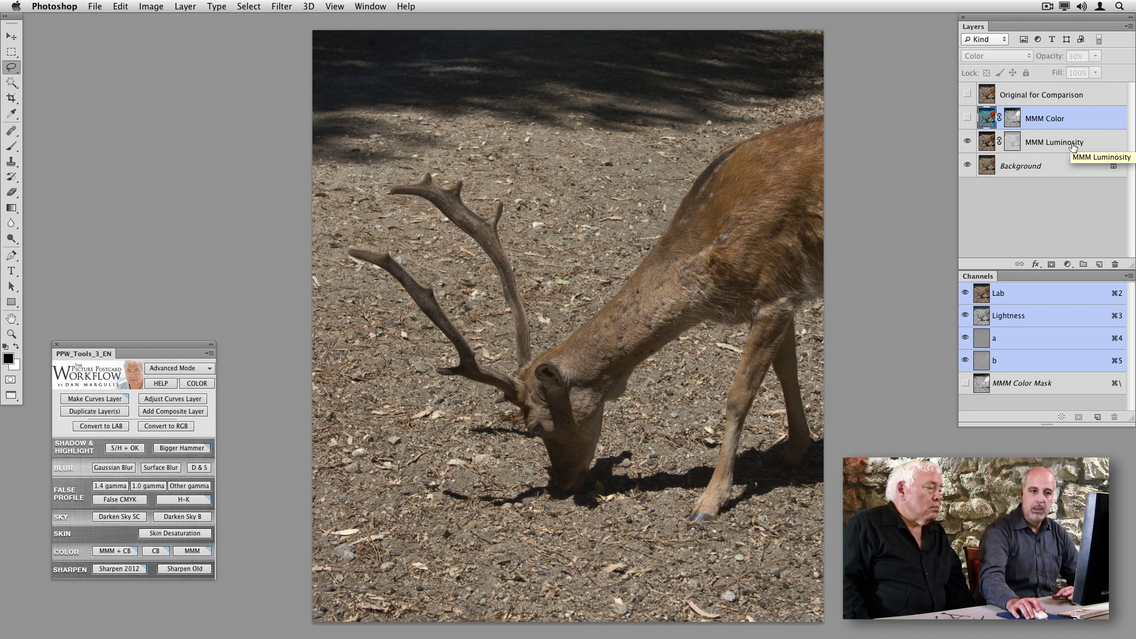
click(967, 118)
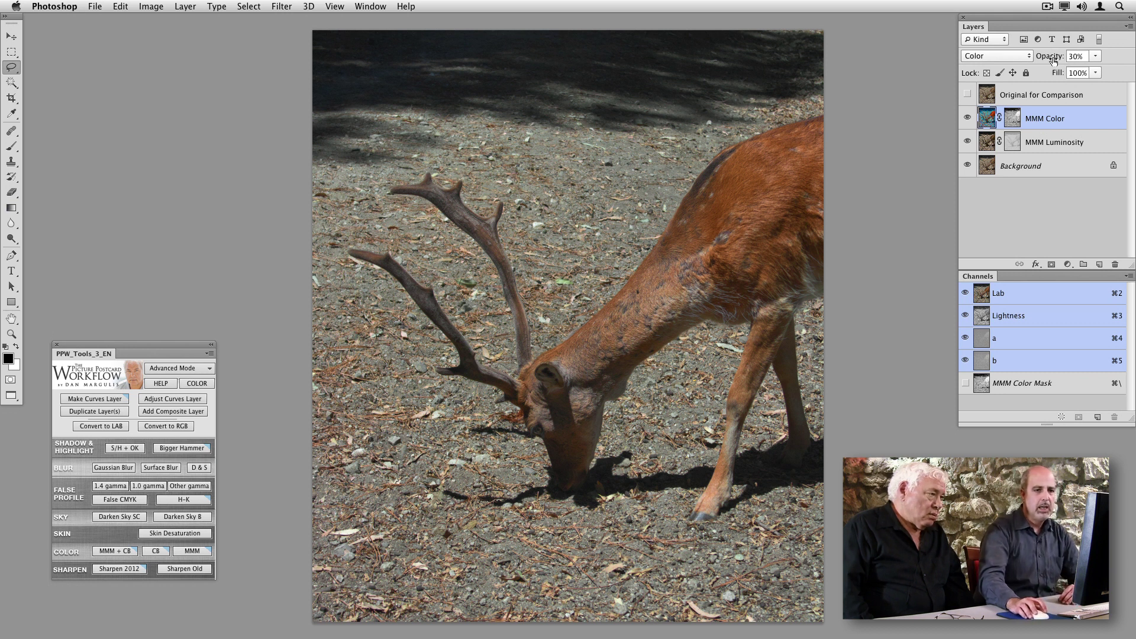
drag(1053, 60, 1049, 59)
key(Return)
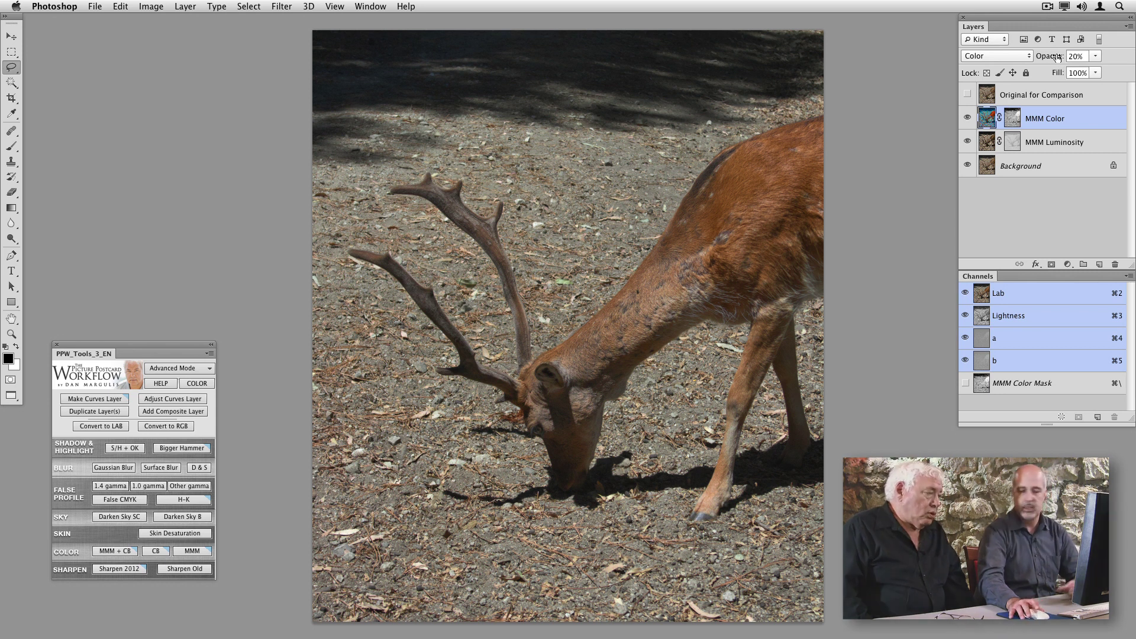
- View the Original for Comparison layer, then close the deer photo without saving
click(968, 95)
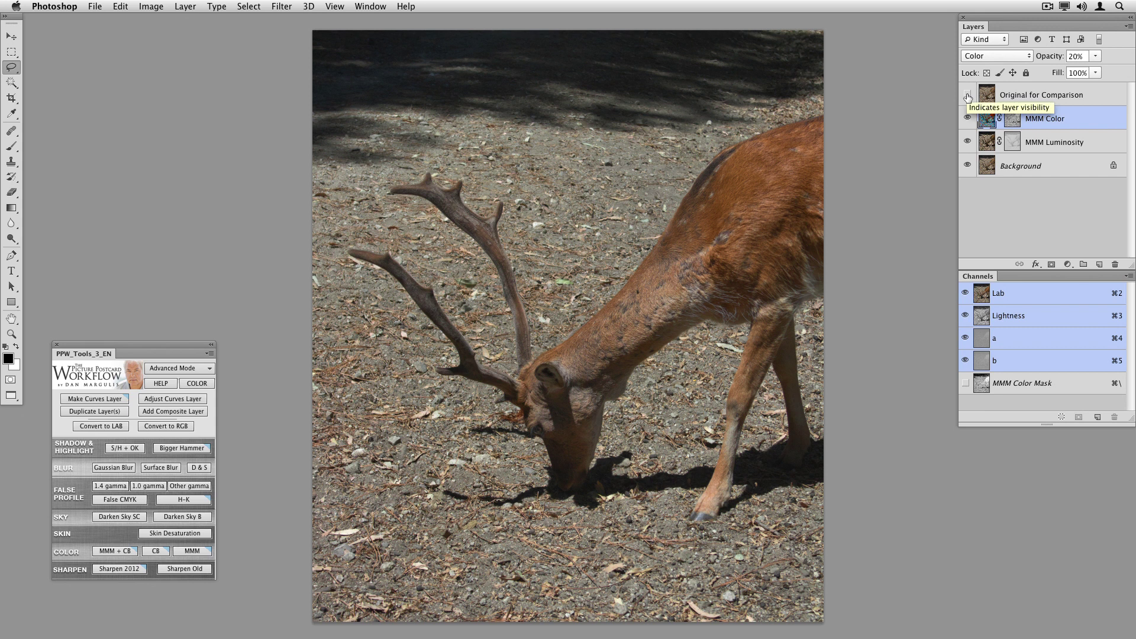
key(super+w)
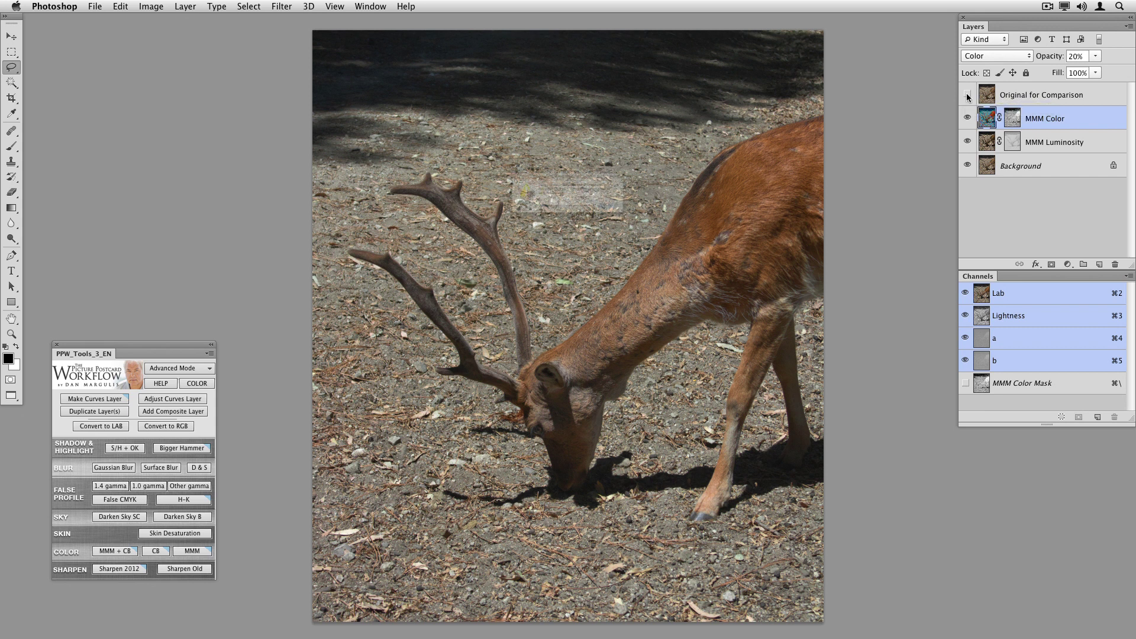
key(super+d)
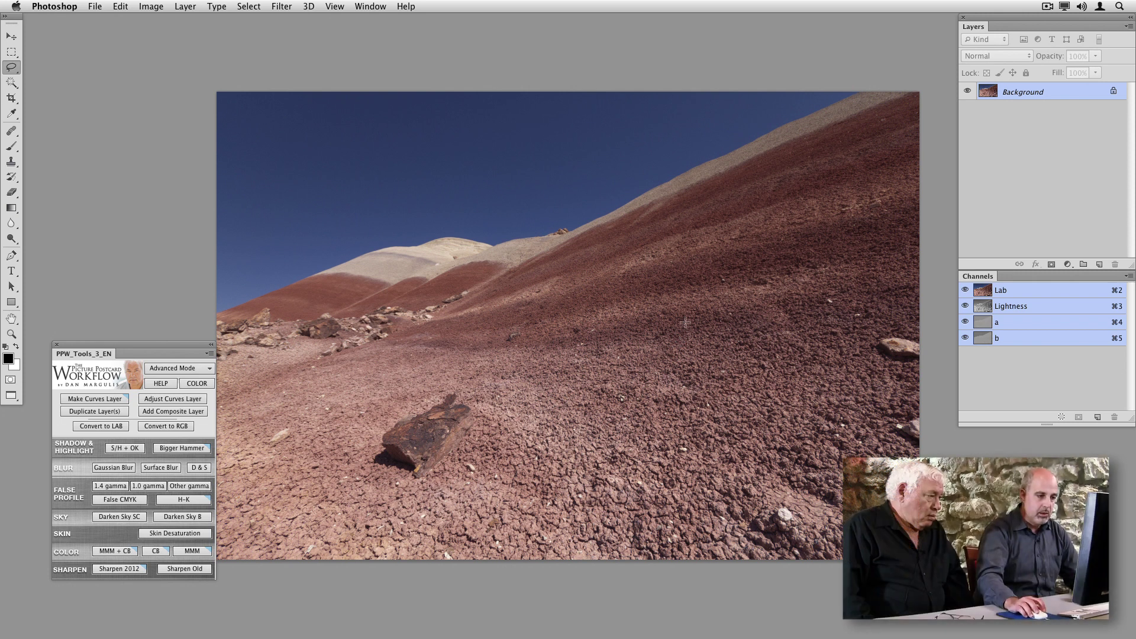
- Lasso a patch of the red hillside and run MMM from that selection
mouse_move(685, 320)
mouse_down()
mouse_move(538, 342)
mouse_move(550, 444)
mouse_move(769, 415)
mouse_move(687, 322)
mouse_up()
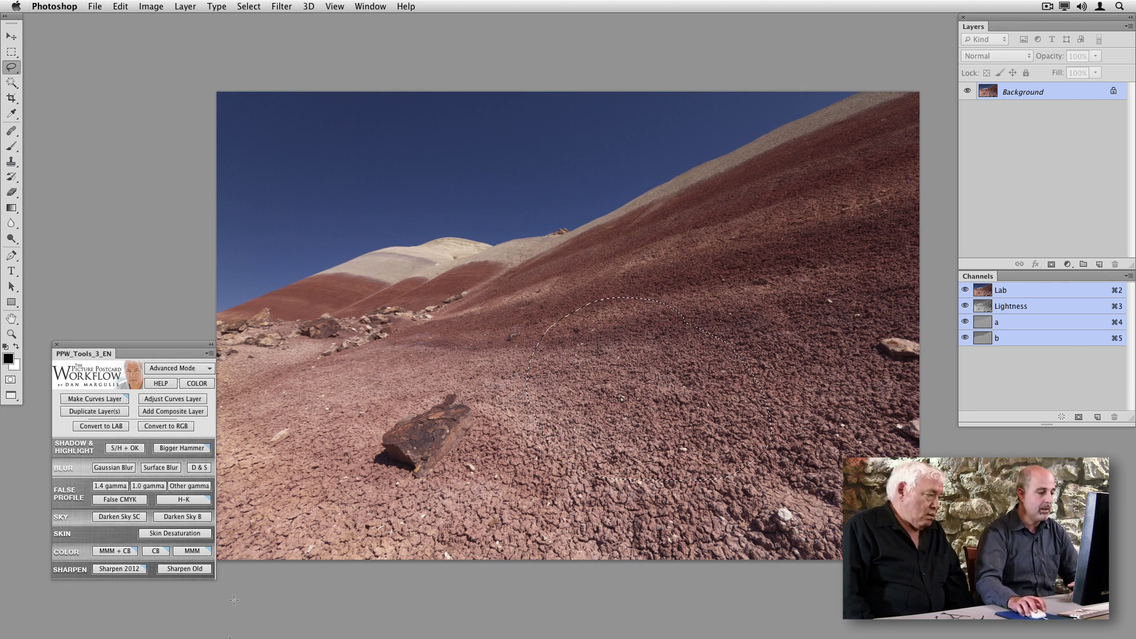
click(192, 551)
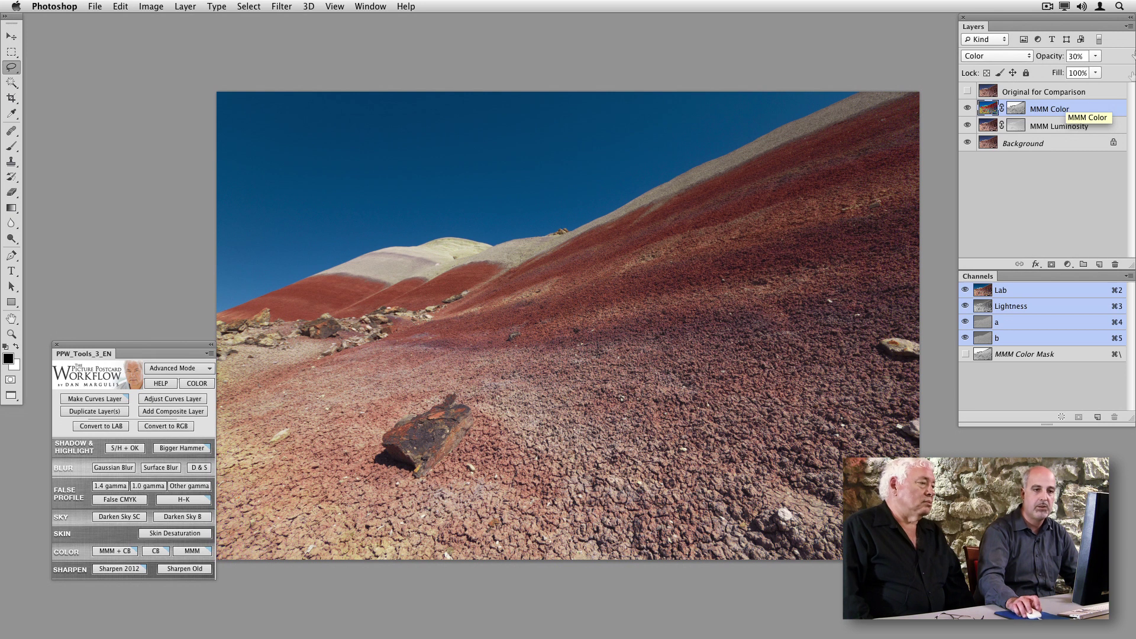
- Set MMM Color to 57% opacity and apply channel b with Darken blending to its mask
drag(1052, 57, 1064, 56)
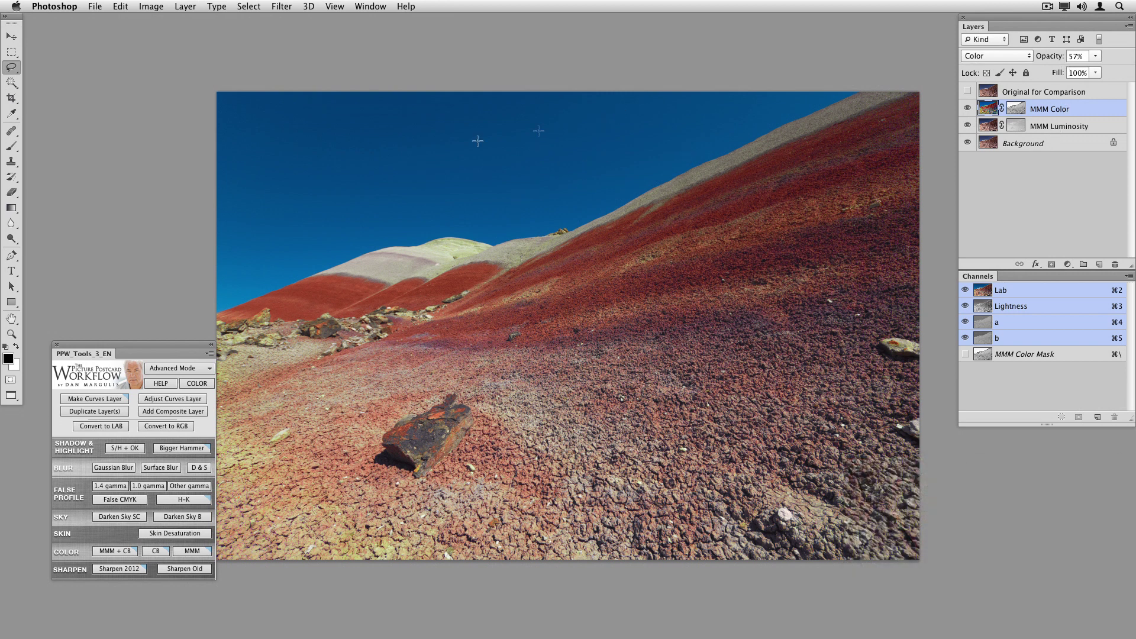
click(1016, 111)
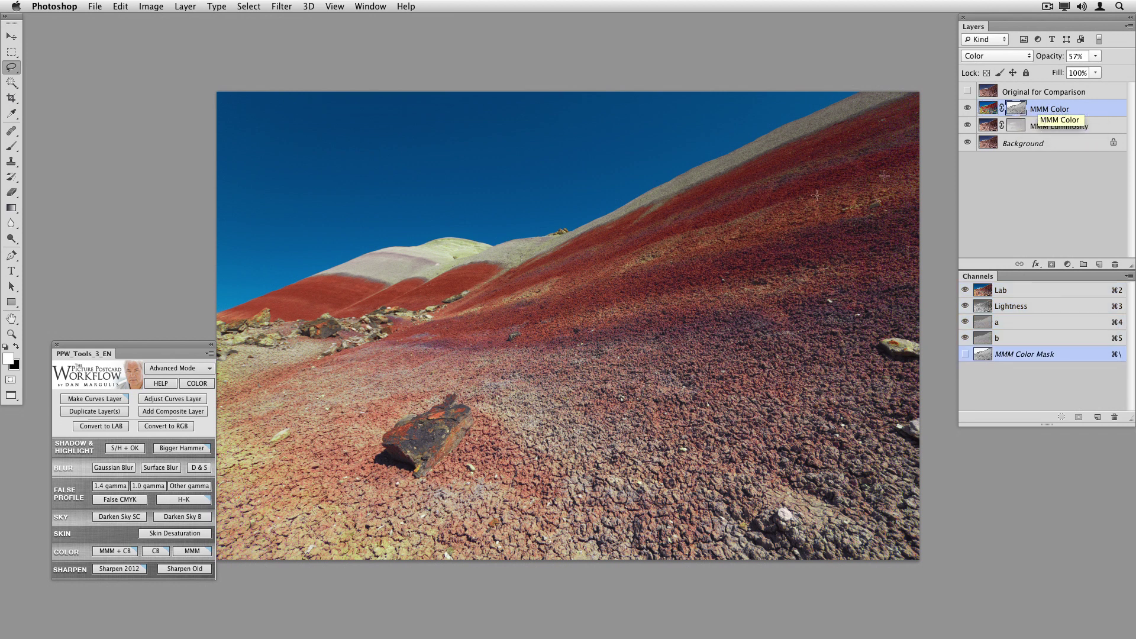
click(155, 6)
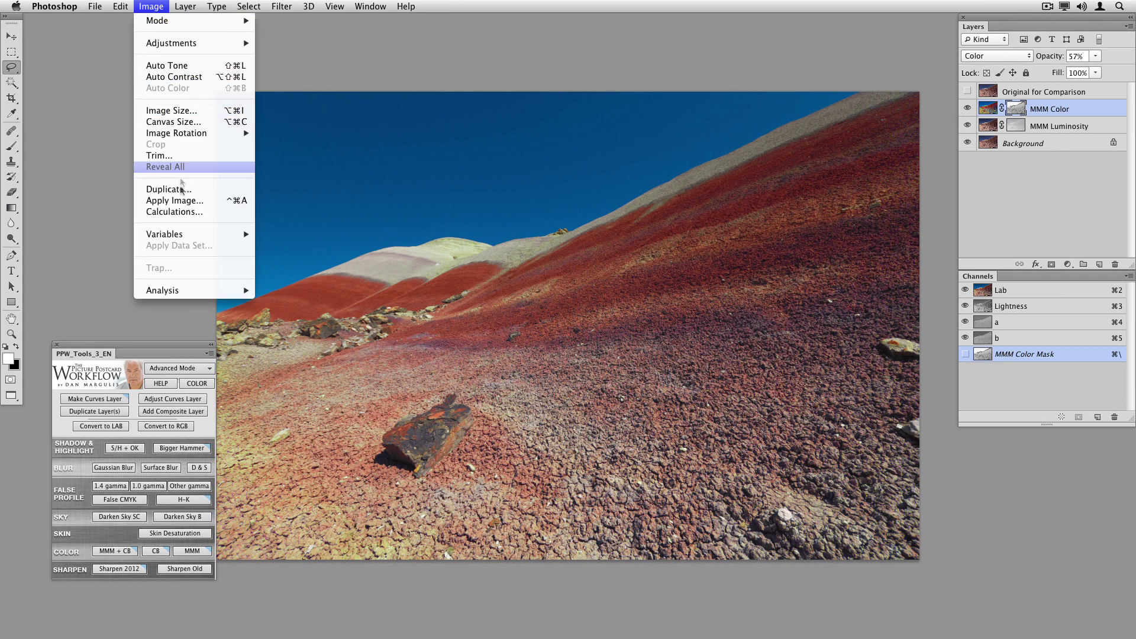
click(181, 202)
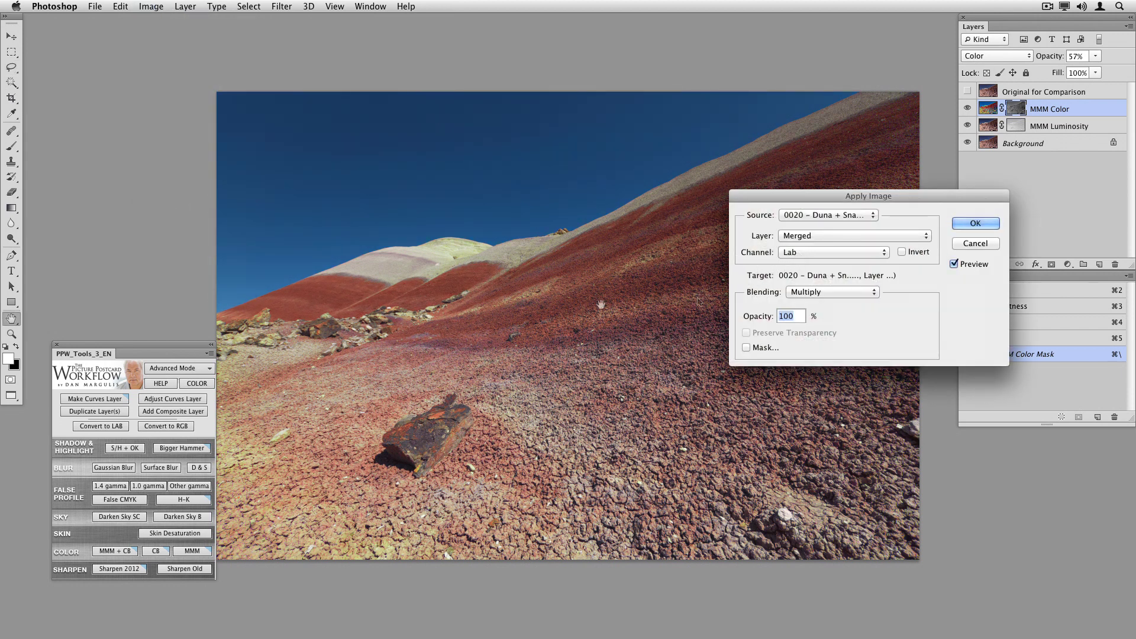
click(821, 252)
click(817, 284)
click(825, 291)
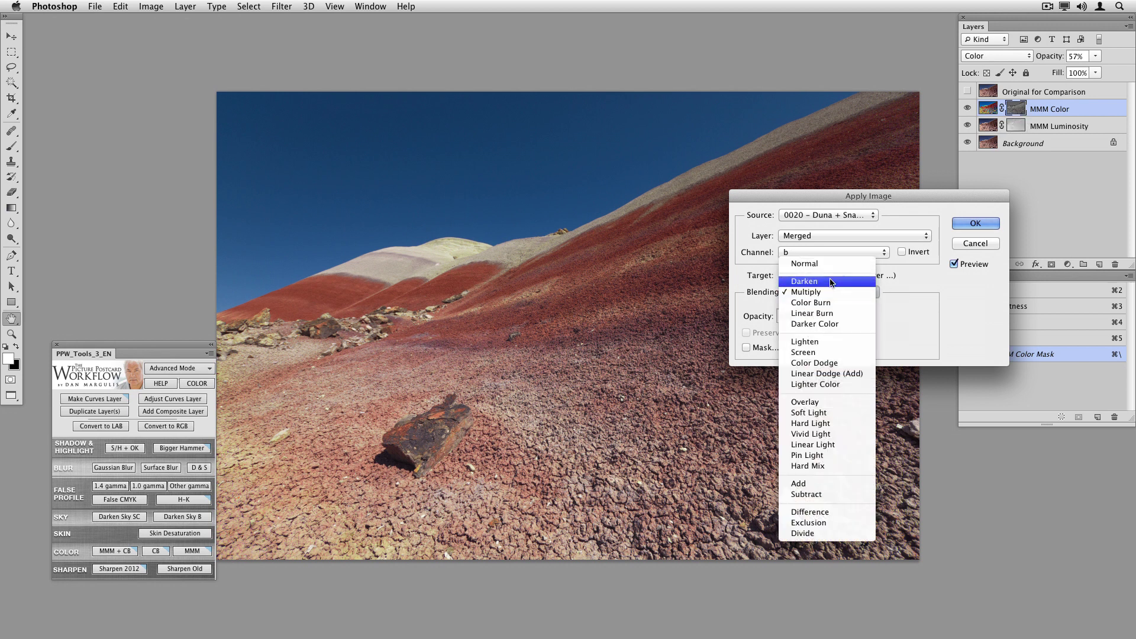
click(830, 281)
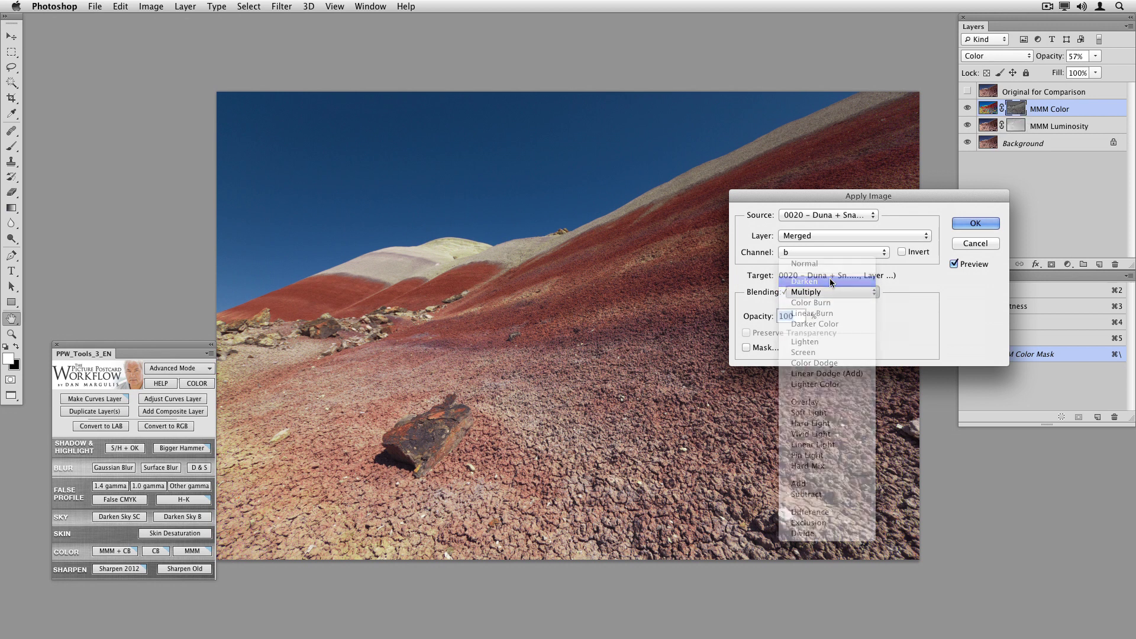
click(973, 223)
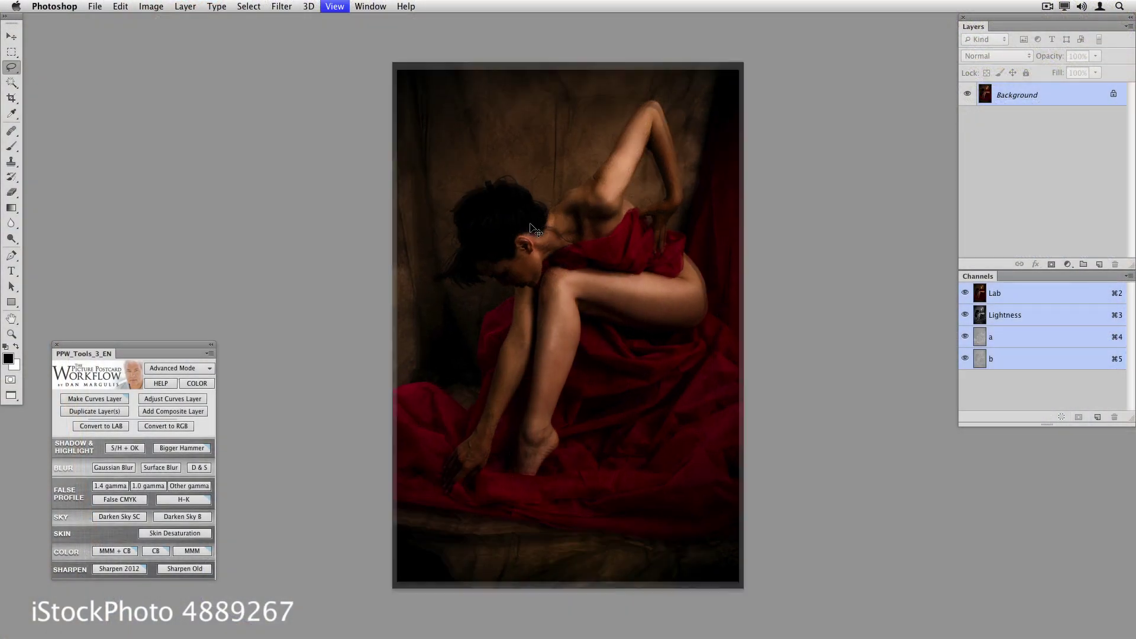
- Fit the red-cloth figure photo on screen with Cmd+0
key(super+0)
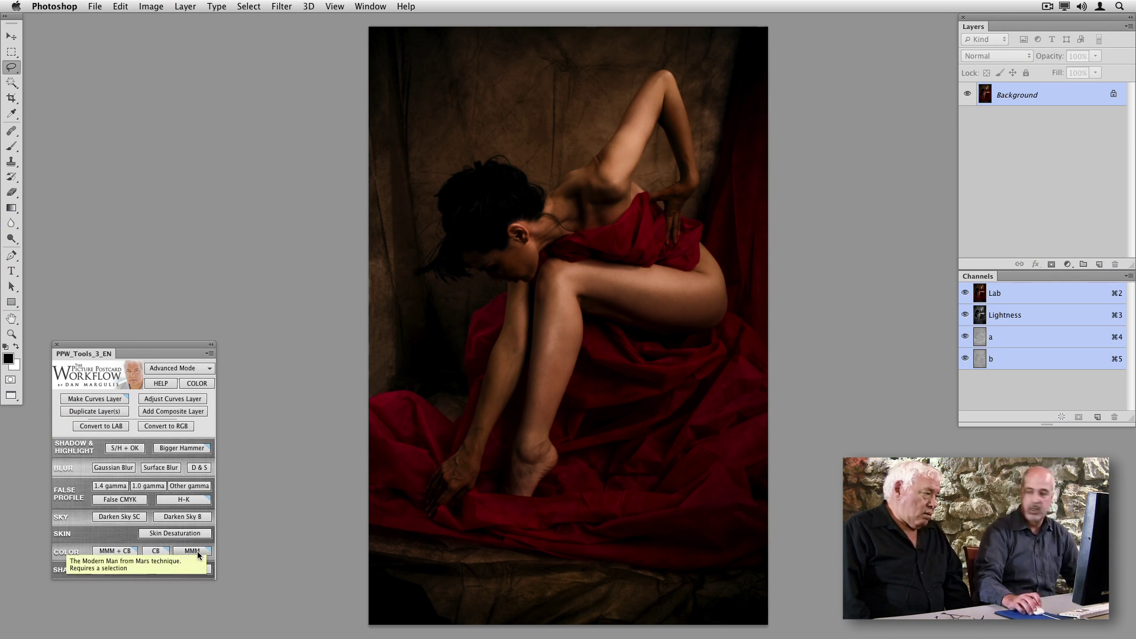
- Run MMM on the figure photo, move MMM Options to the lower right, and toggle the original
click(197, 553)
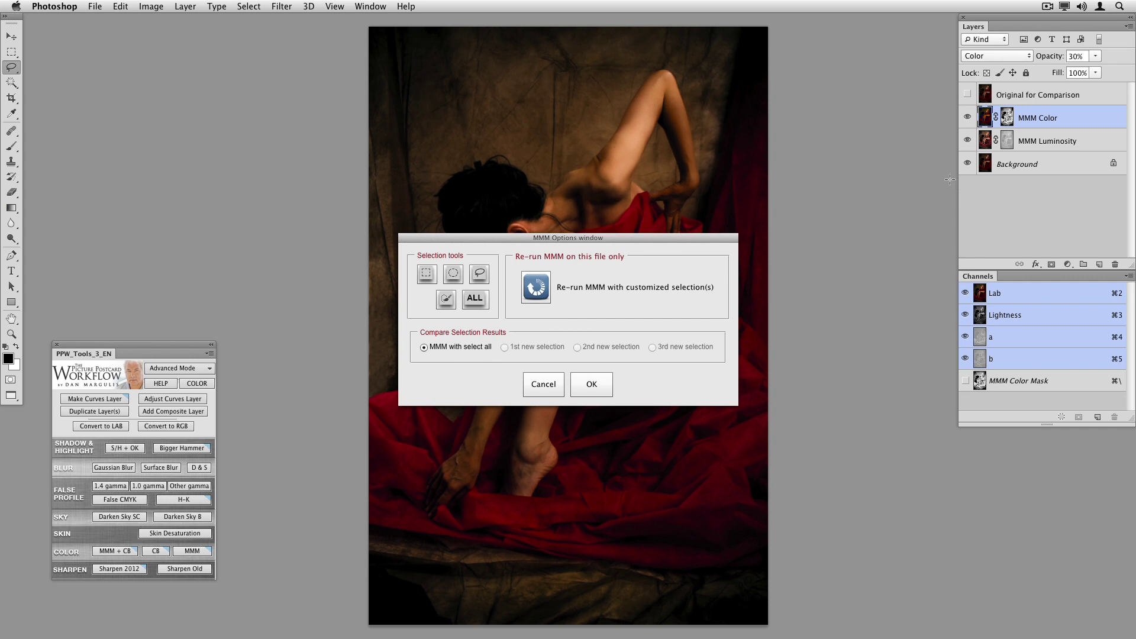
drag(615, 238, 1003, 458)
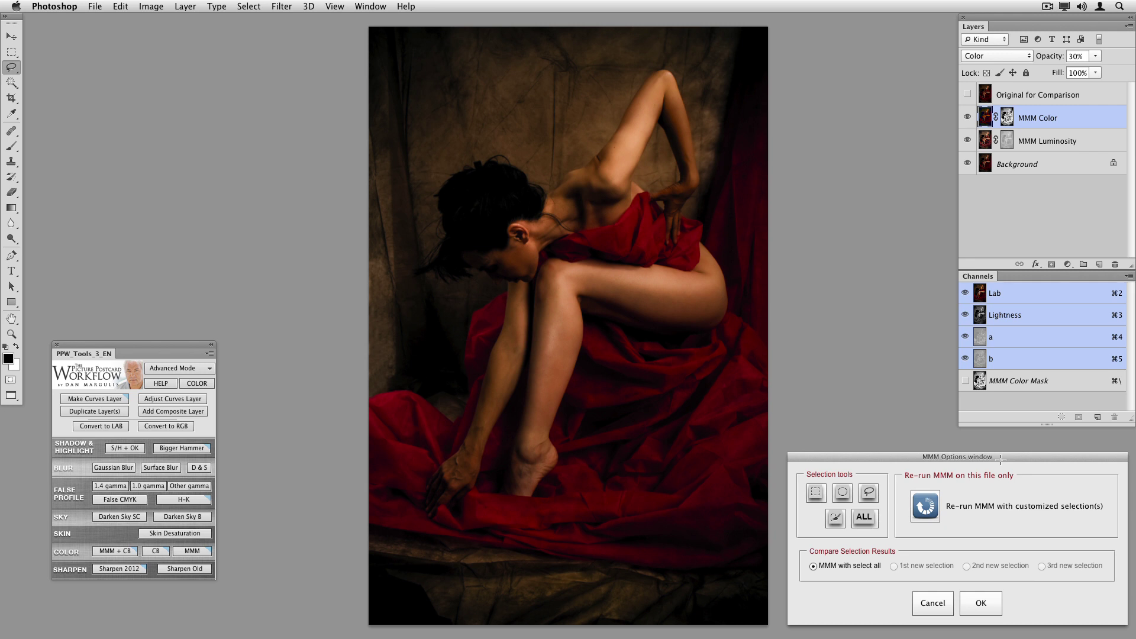
click(967, 97)
click(969, 95)
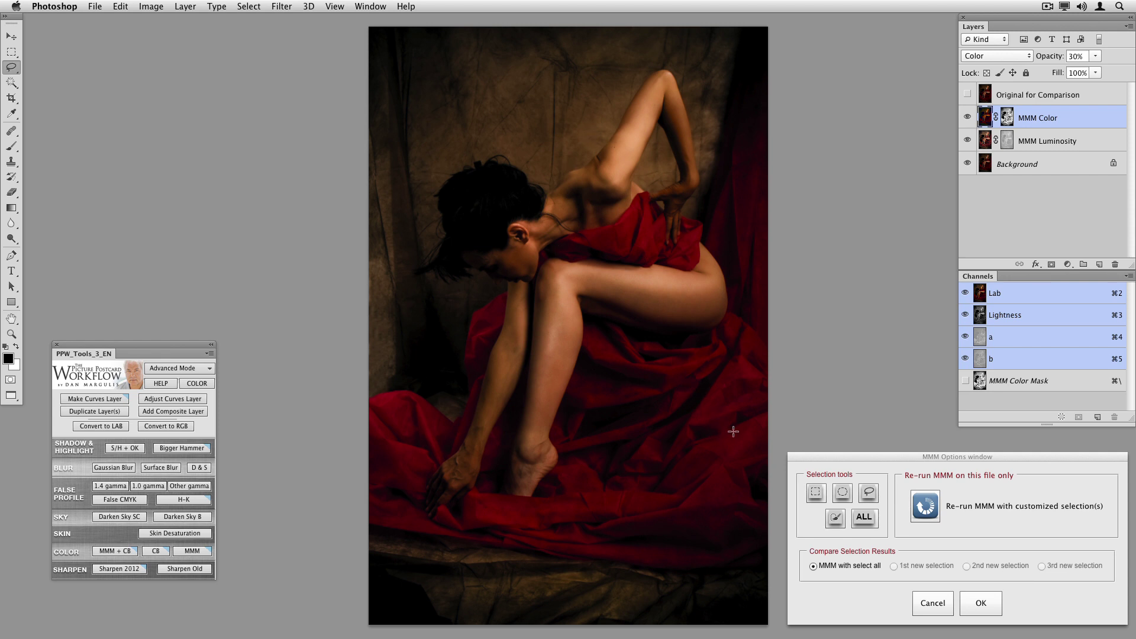
- Rerun MMM from a selection on the red cloth and preview the first new selection
mouse_move(733, 431)
mouse_down()
mouse_move(690, 367)
mouse_move(615, 345)
mouse_move(604, 413)
mouse_move(700, 456)
mouse_move(733, 424)
mouse_up()
click(925, 506)
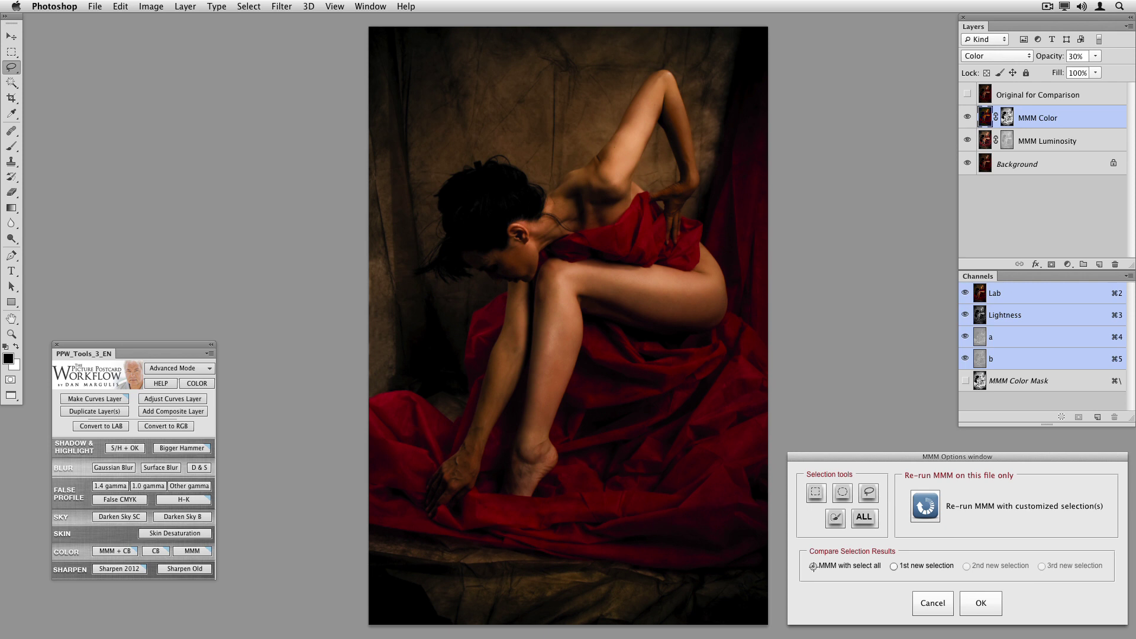
click(893, 566)
- Rerun MMM from a shin-and-knee selection, then hide the MMM Color and Luminosity layers
mouse_move(570, 269)
mouse_down()
mouse_move(545, 313)
mouse_move(561, 347)
mouse_move(575, 324)
mouse_move(570, 270)
mouse_up()
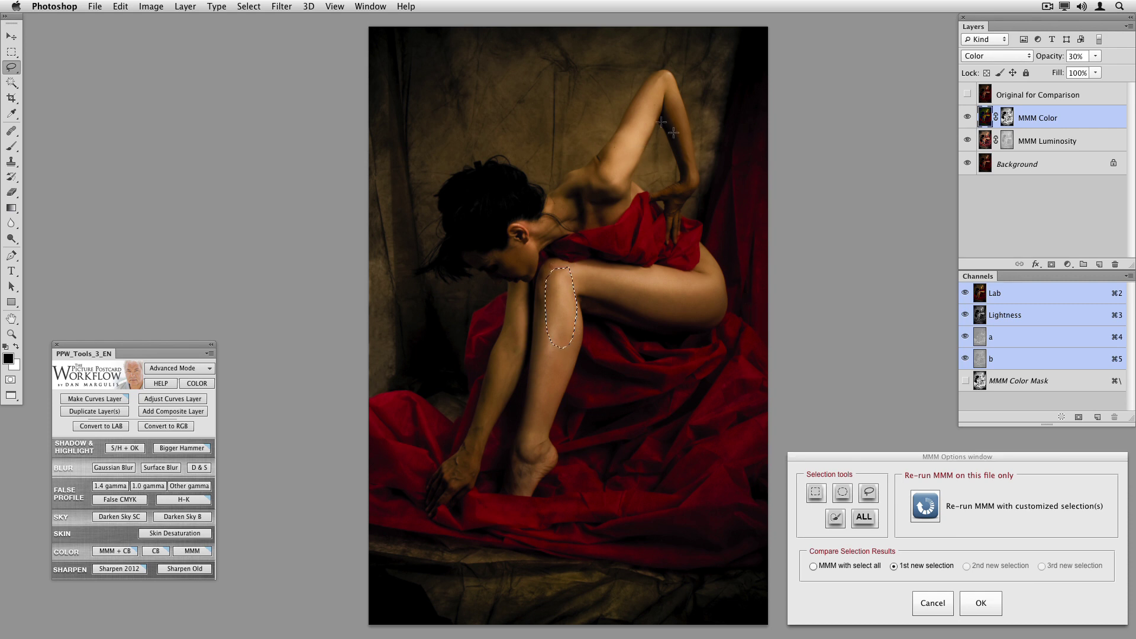
click(921, 506)
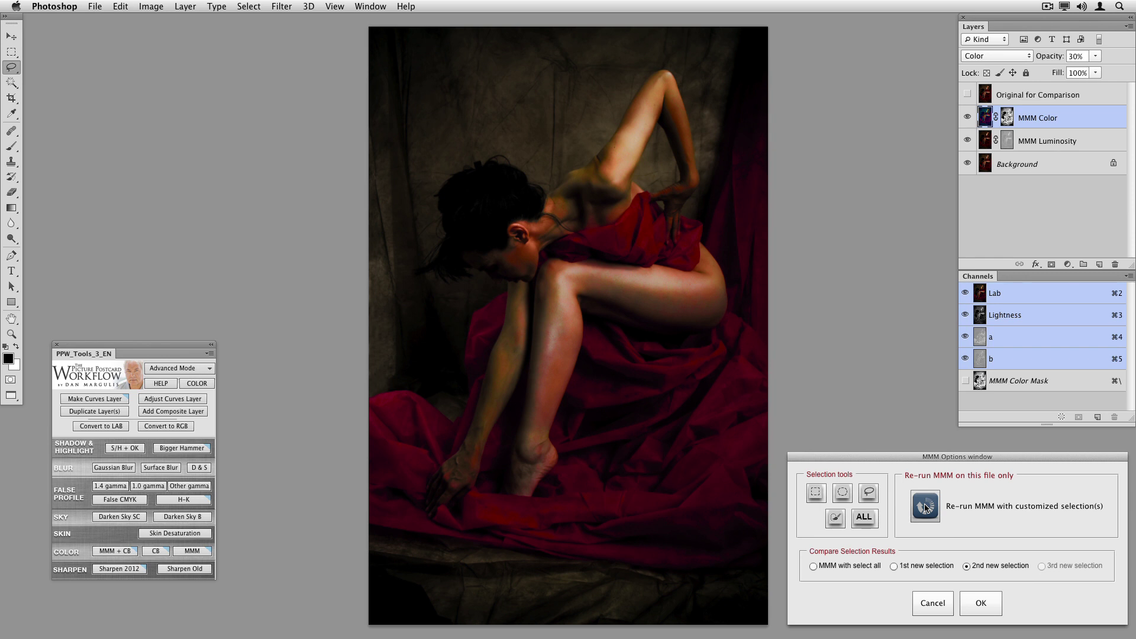
click(968, 118)
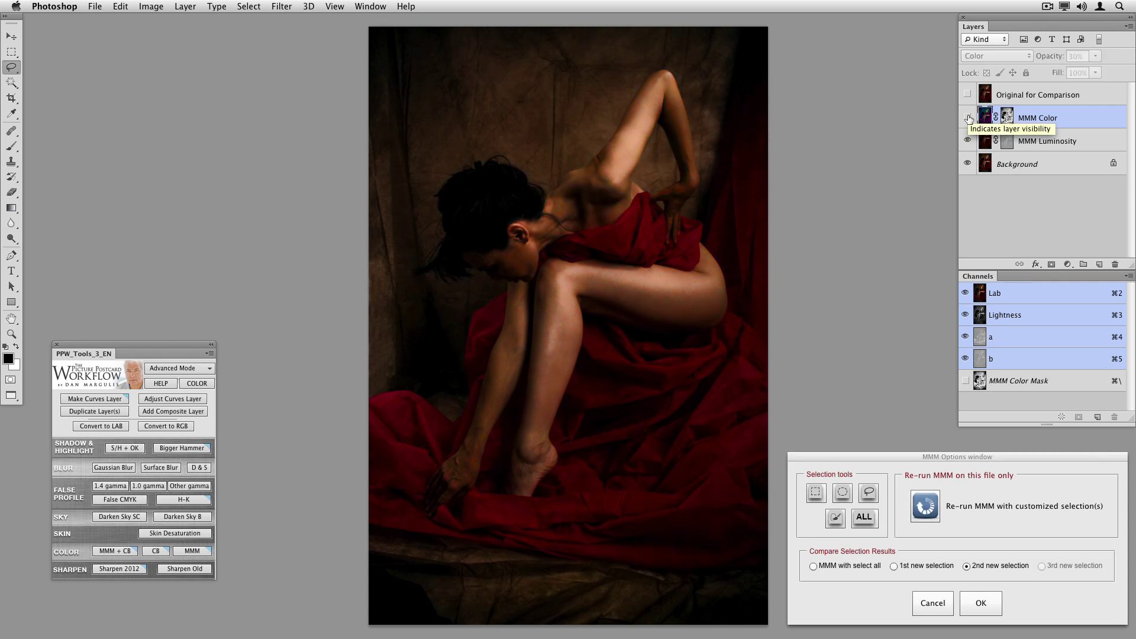
click(968, 140)
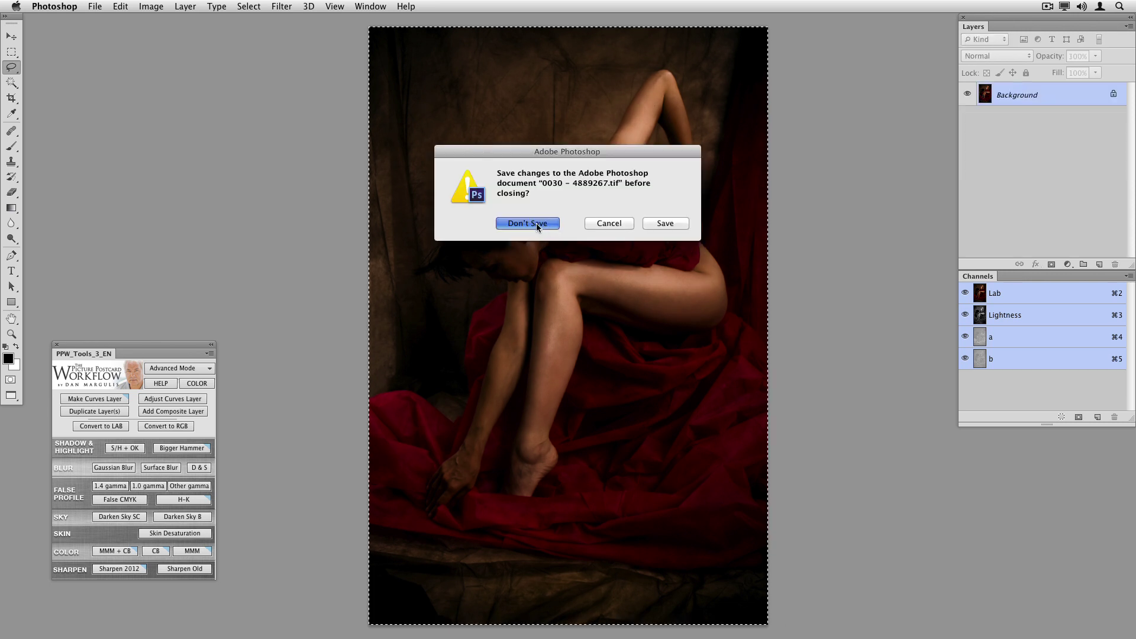
- Discard the figure photo, run MMM on the fully selected bride photo, and lasso a dress fold
click(537, 223)
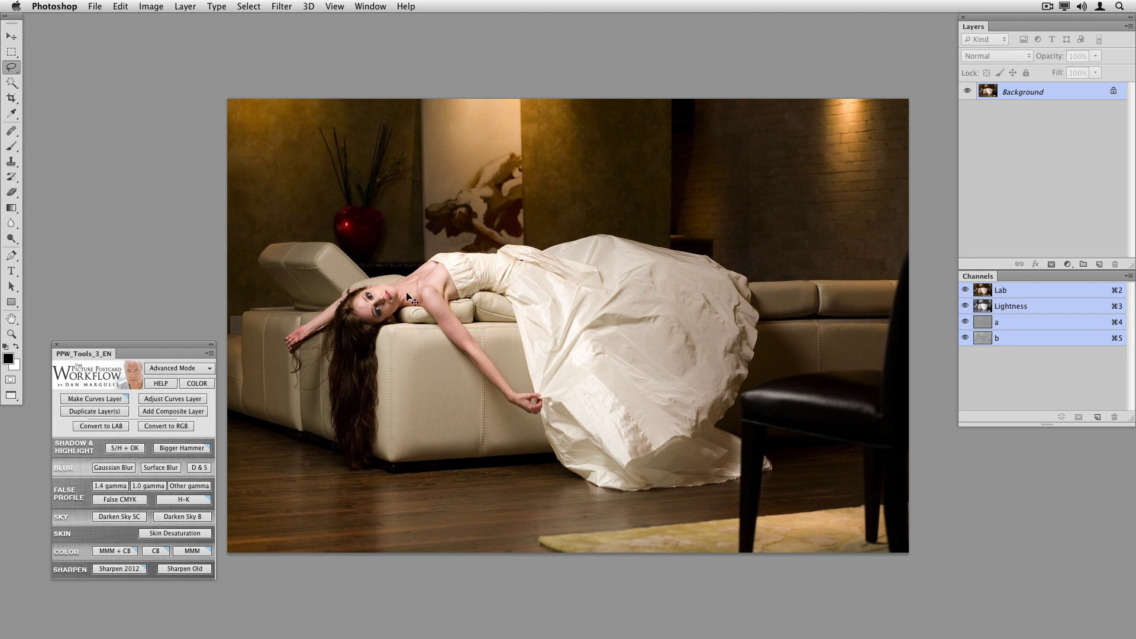
key(super+a)
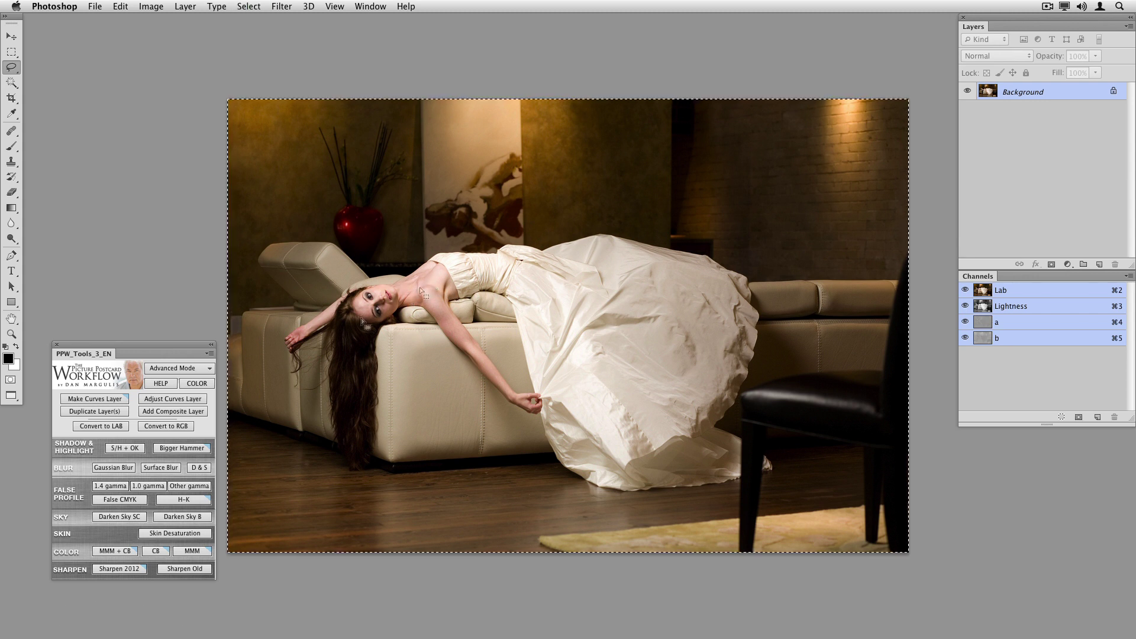
click(193, 551)
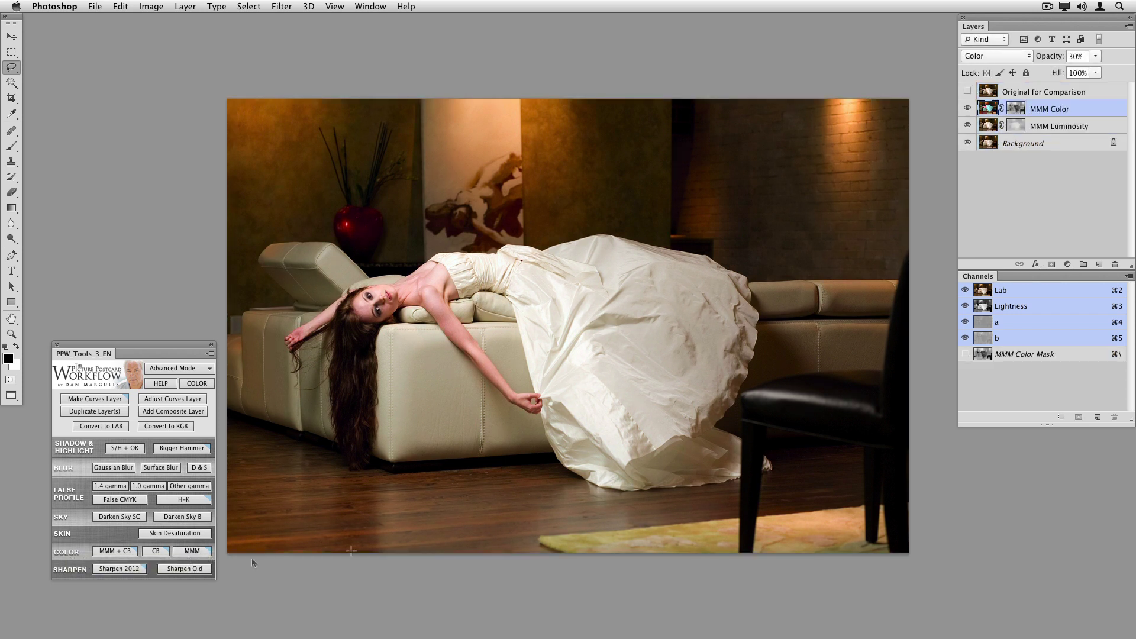
drag(588, 237, 979, 452)
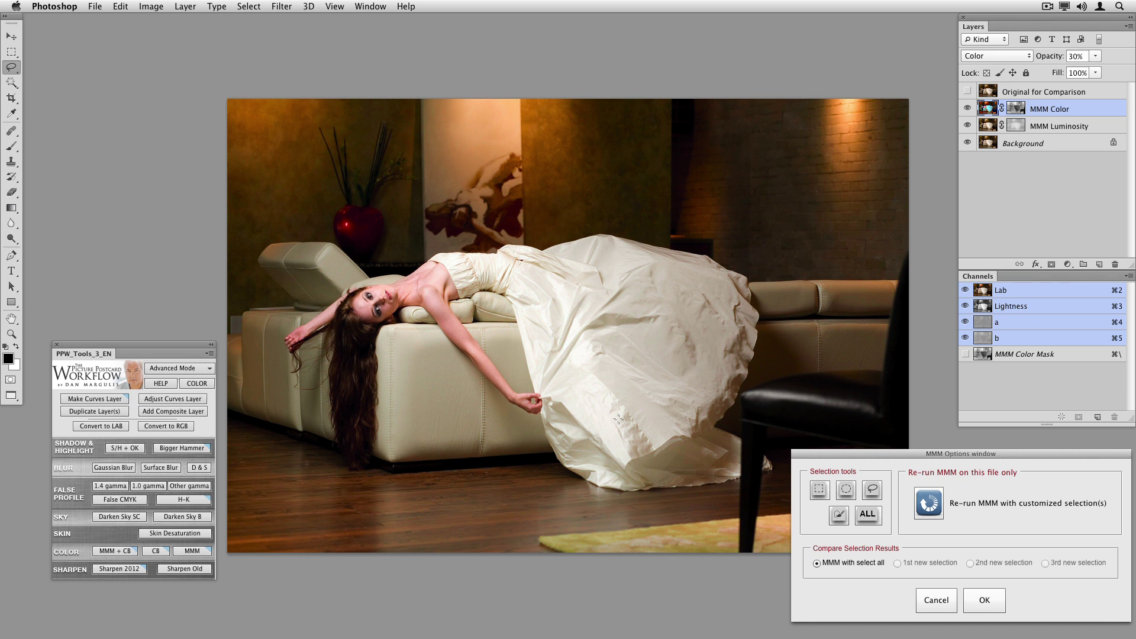
mouse_move(617, 410)
mouse_down()
mouse_move(570, 417)
mouse_move(630, 447)
mouse_move(619, 410)
mouse_up()
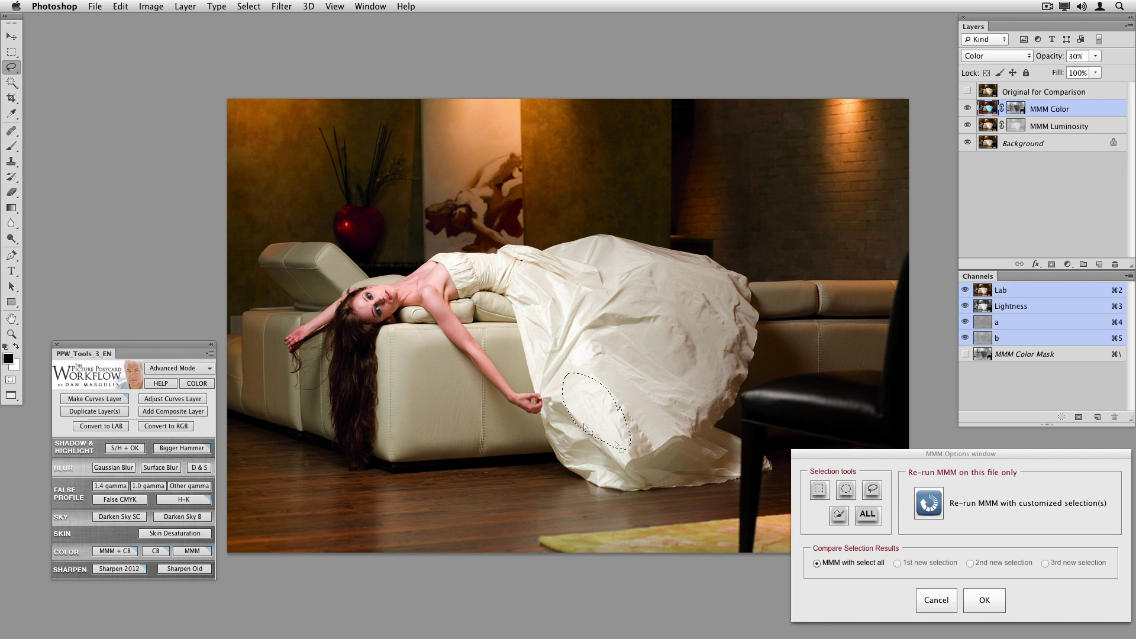
- Rerun MMM from the dress fold, then again from a new dress outline plus a back-wall patch
click(926, 508)
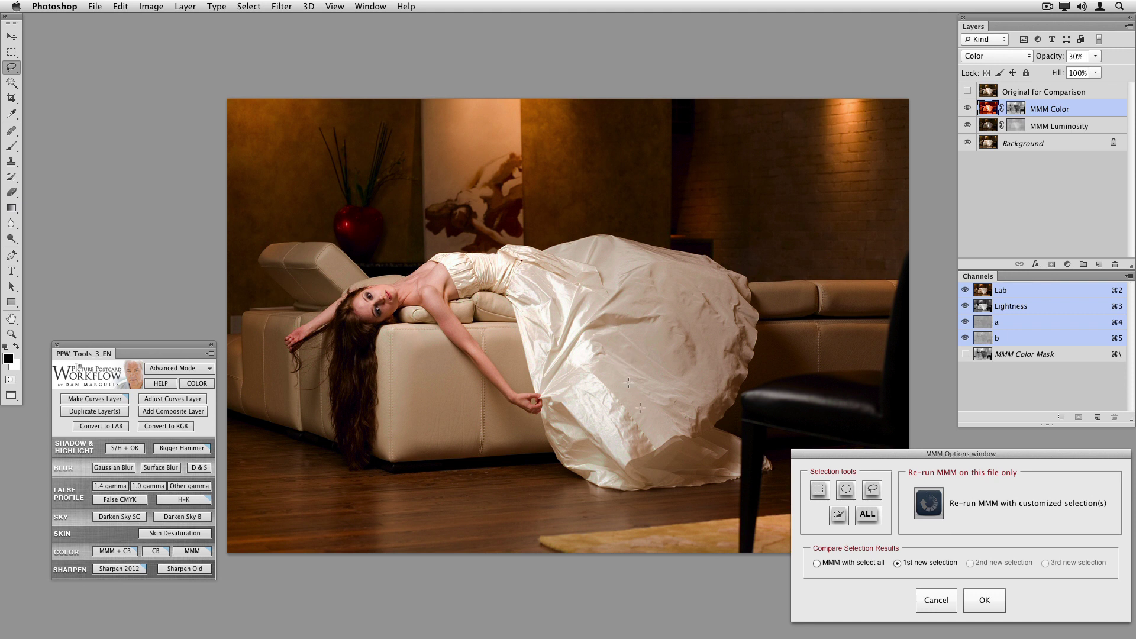
drag(617, 406, 577, 371)
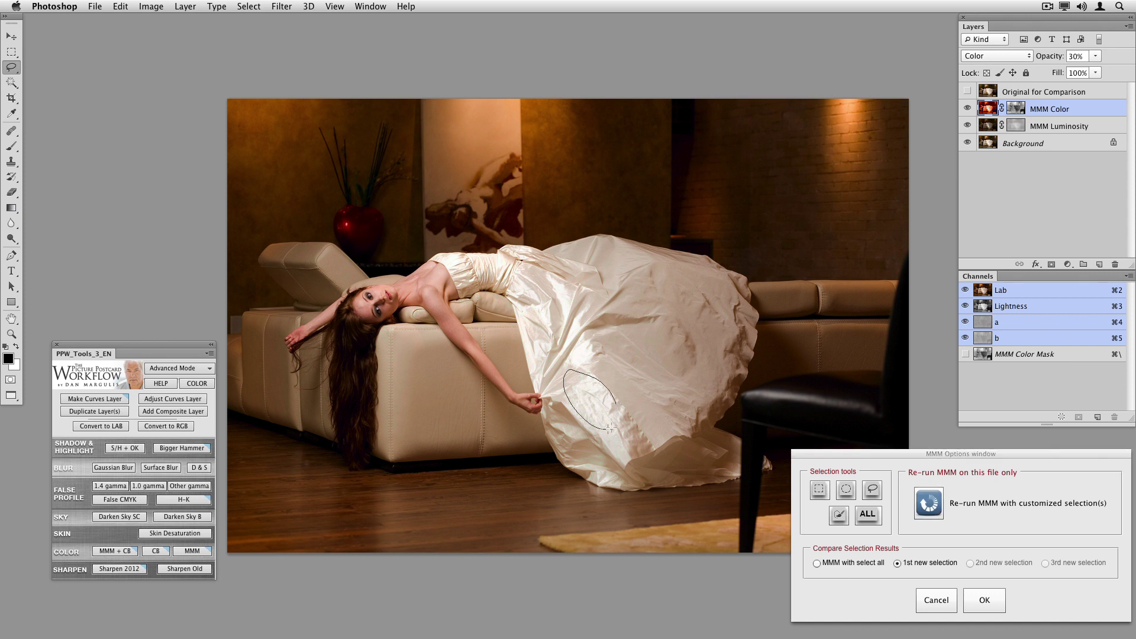
drag(611, 426, 613, 424)
mouse_move(495, 107)
mouse_down()
mouse_move(519, 125)
mouse_move(497, 104)
mouse_up()
click(928, 501)
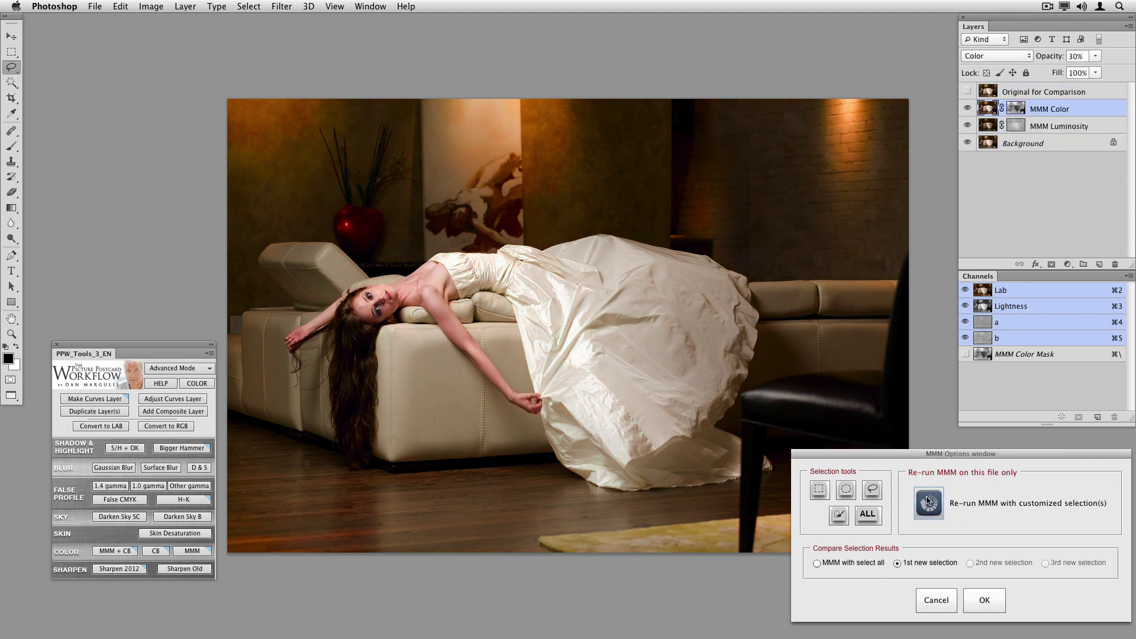
- Compare the bride photo against the original and with the MMM Color and Luminosity layers toggled
click(967, 92)
click(967, 91)
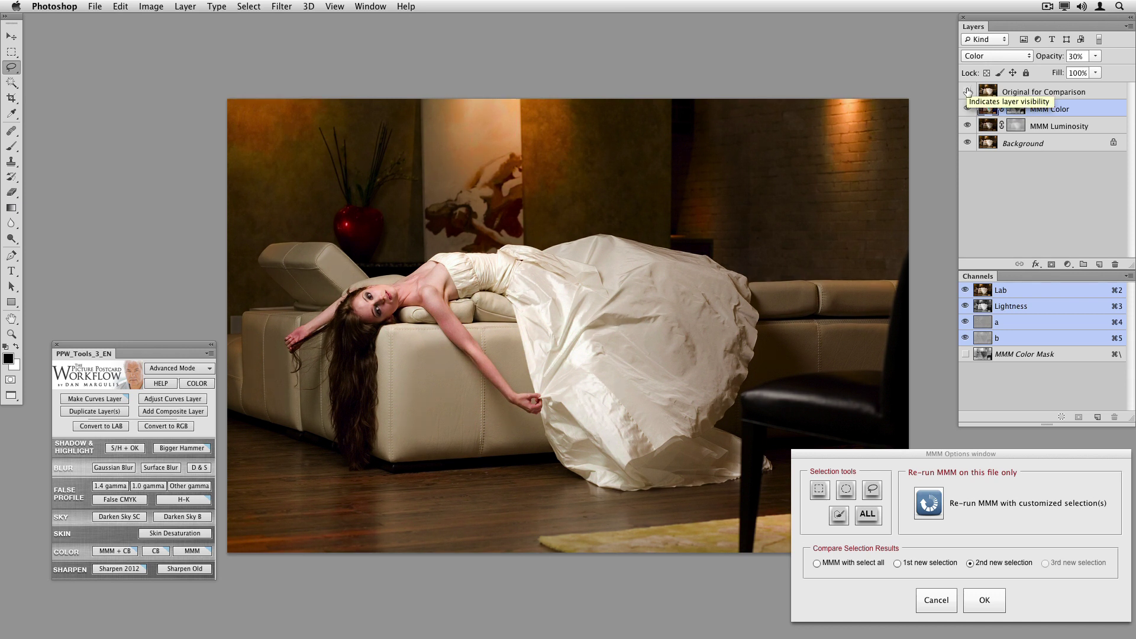
click(967, 91)
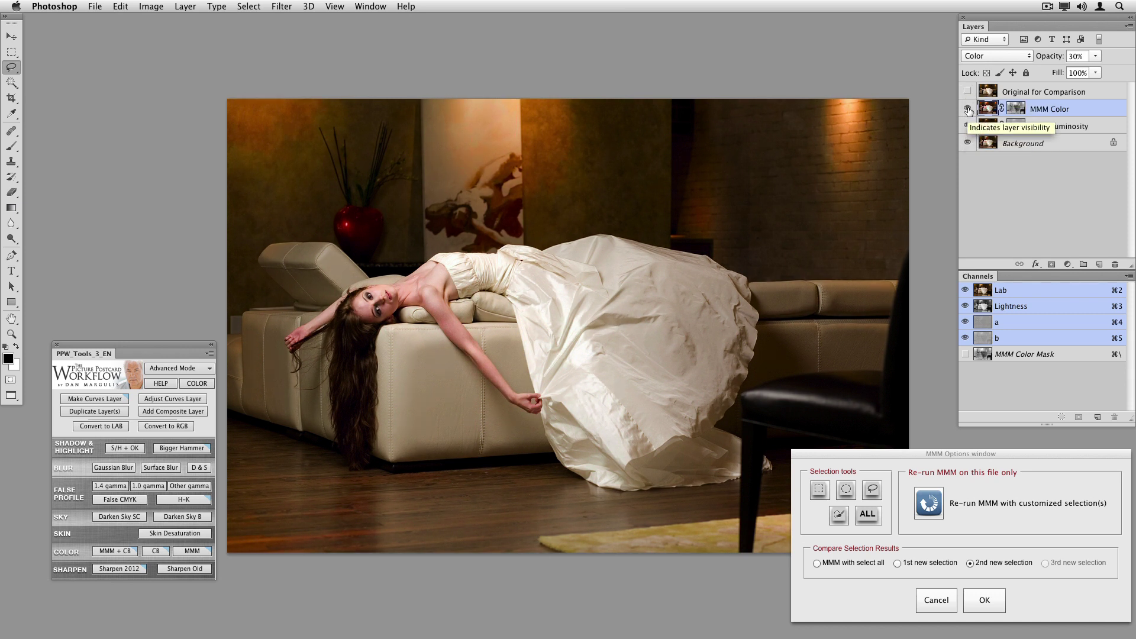
click(967, 108)
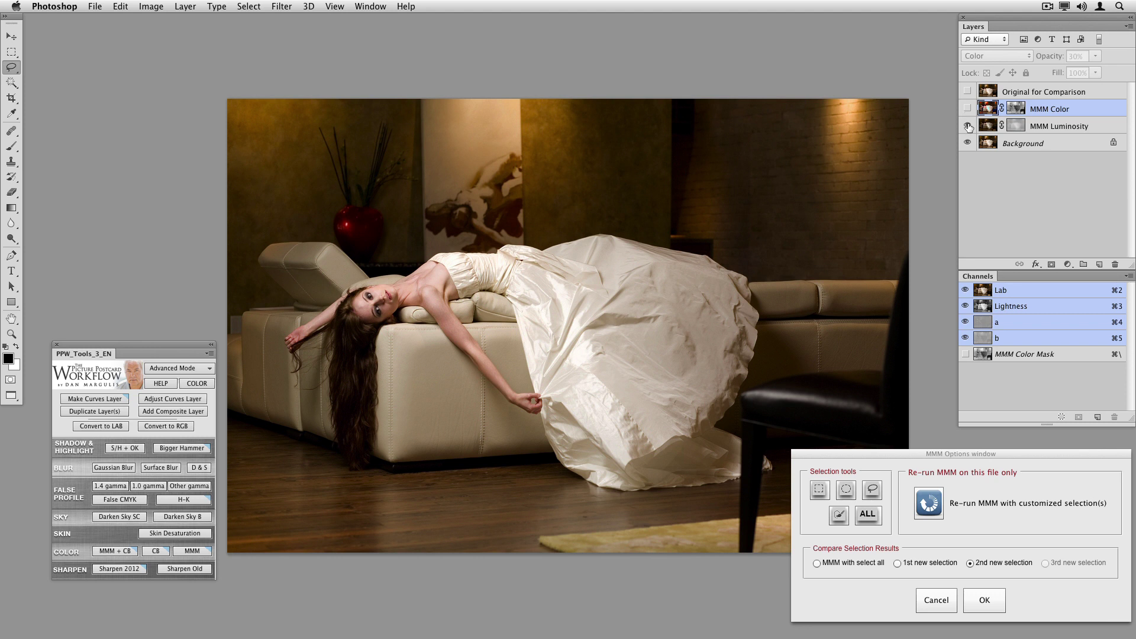
click(968, 126)
click(968, 126)
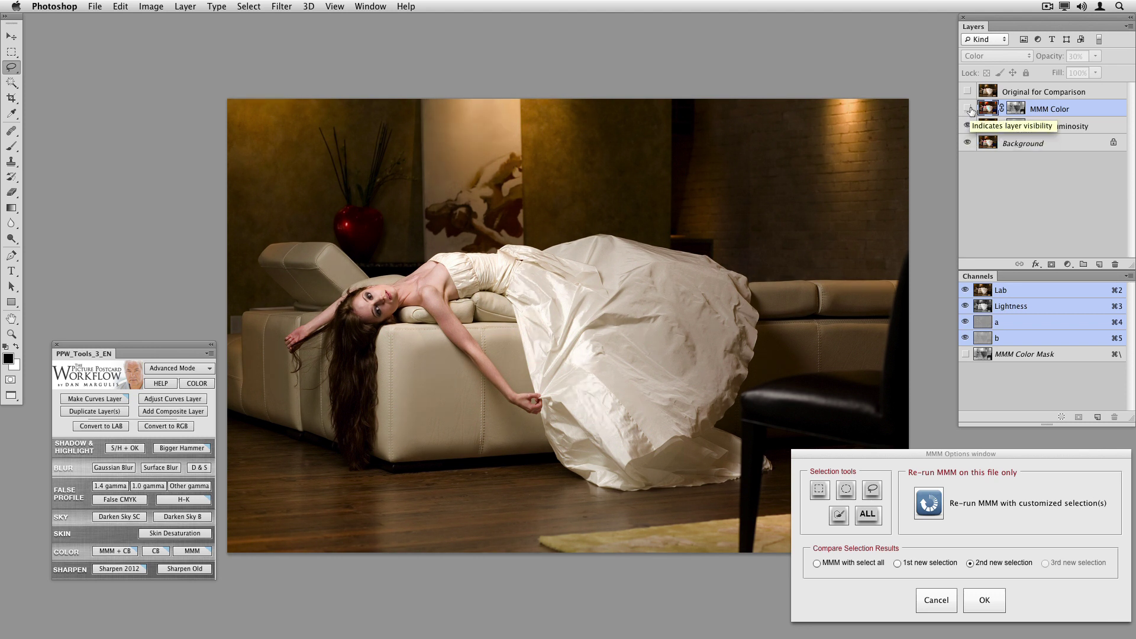
click(965, 109)
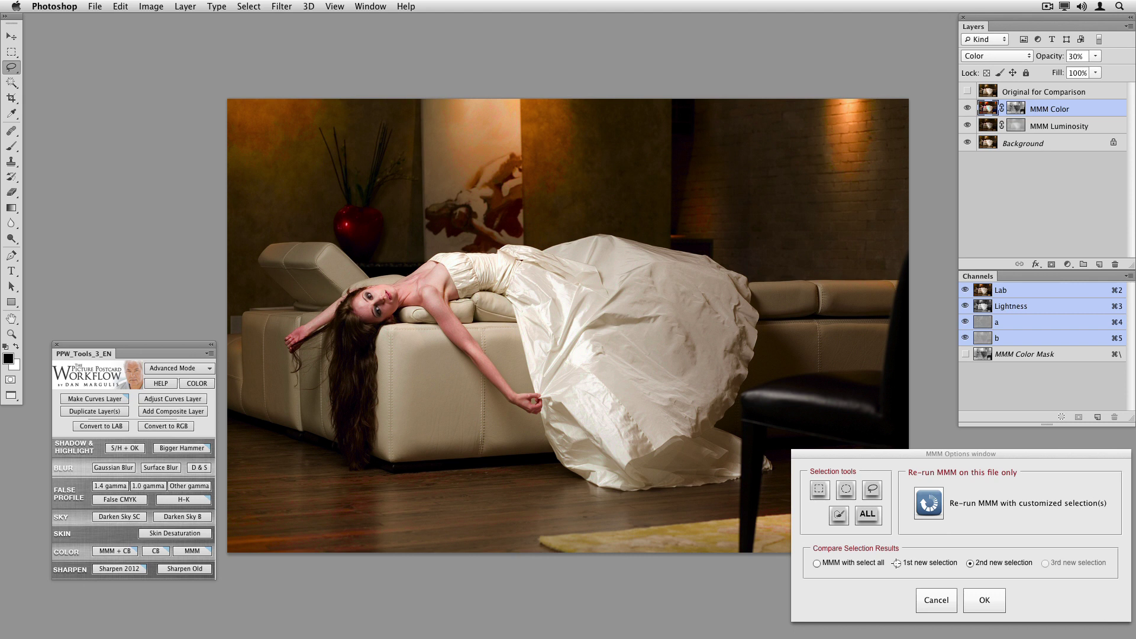
- Compare the select-all and custom rerun results, and keep the 2nd new selection
click(897, 563)
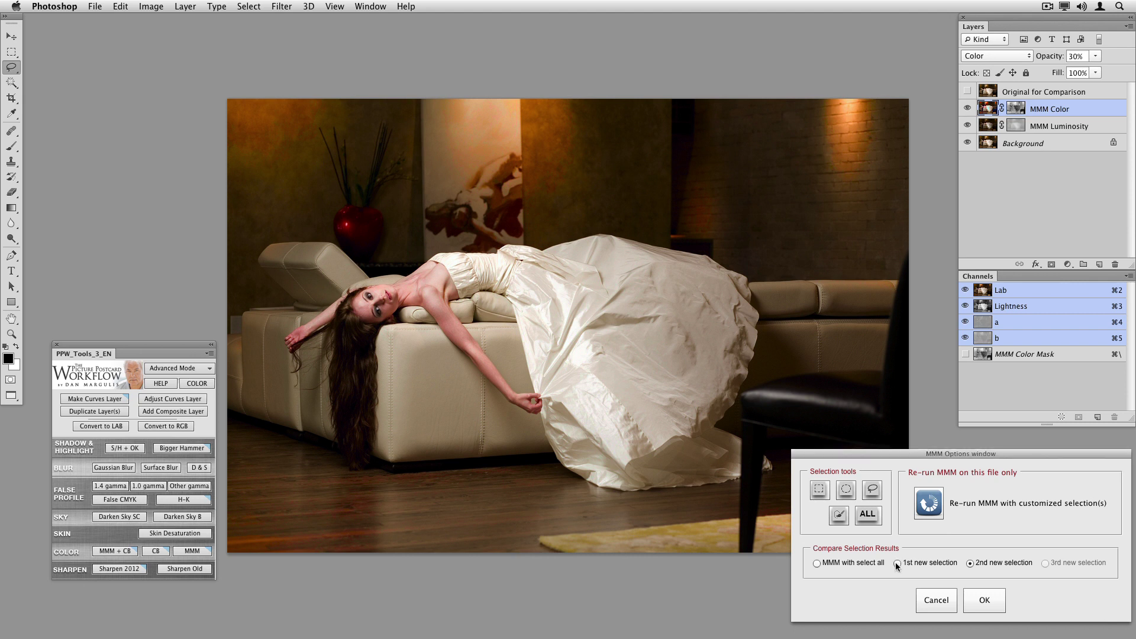
click(817, 564)
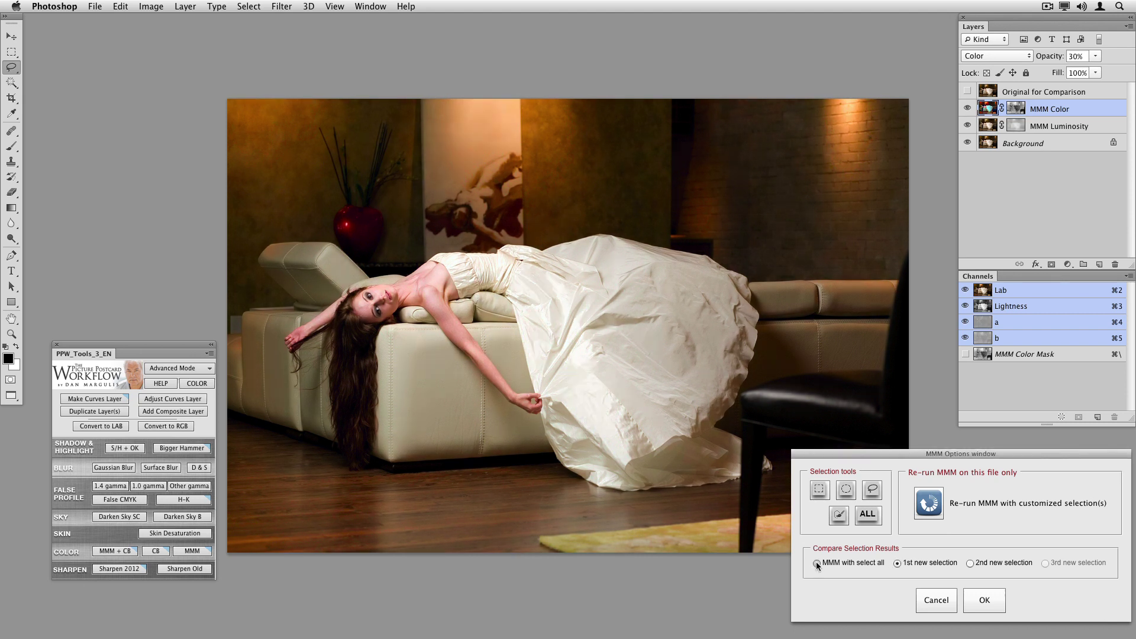
click(898, 564)
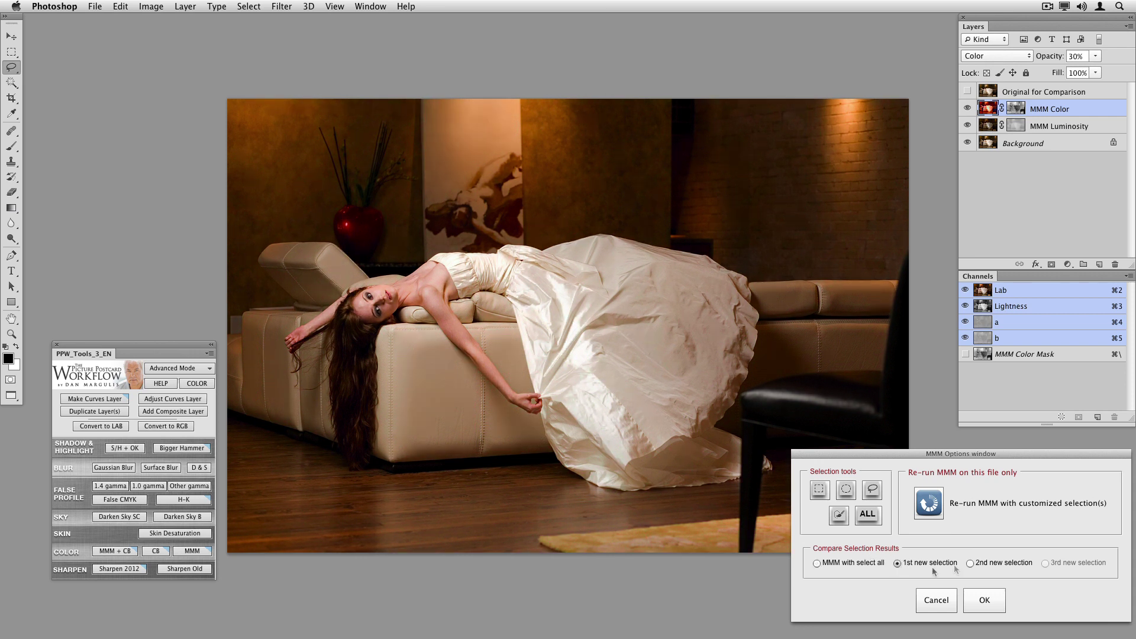
click(970, 563)
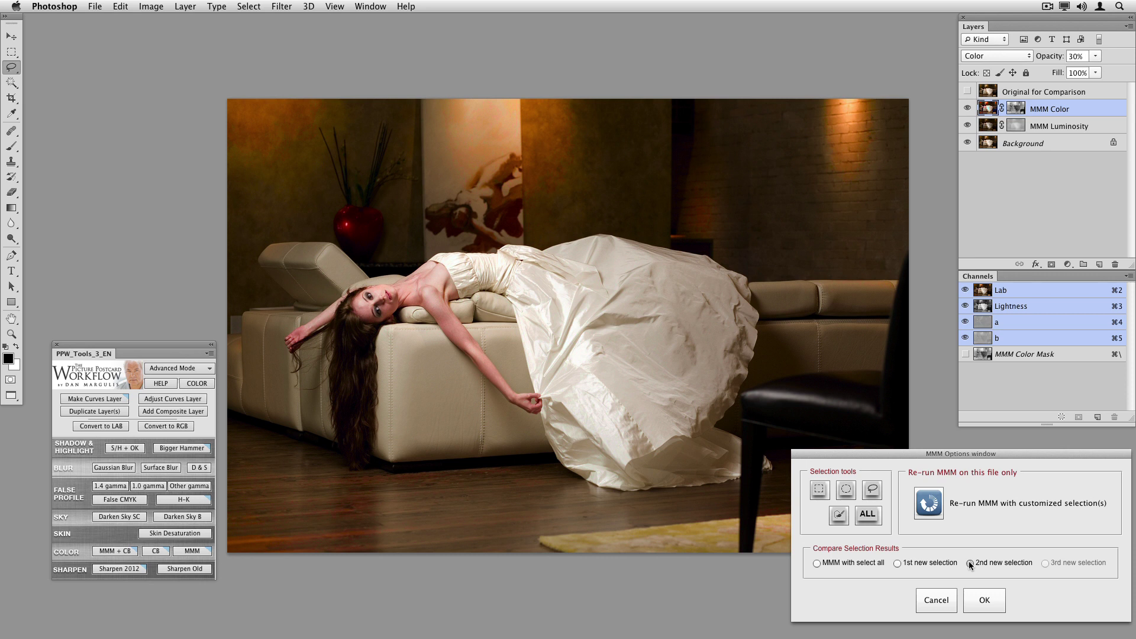
click(985, 600)
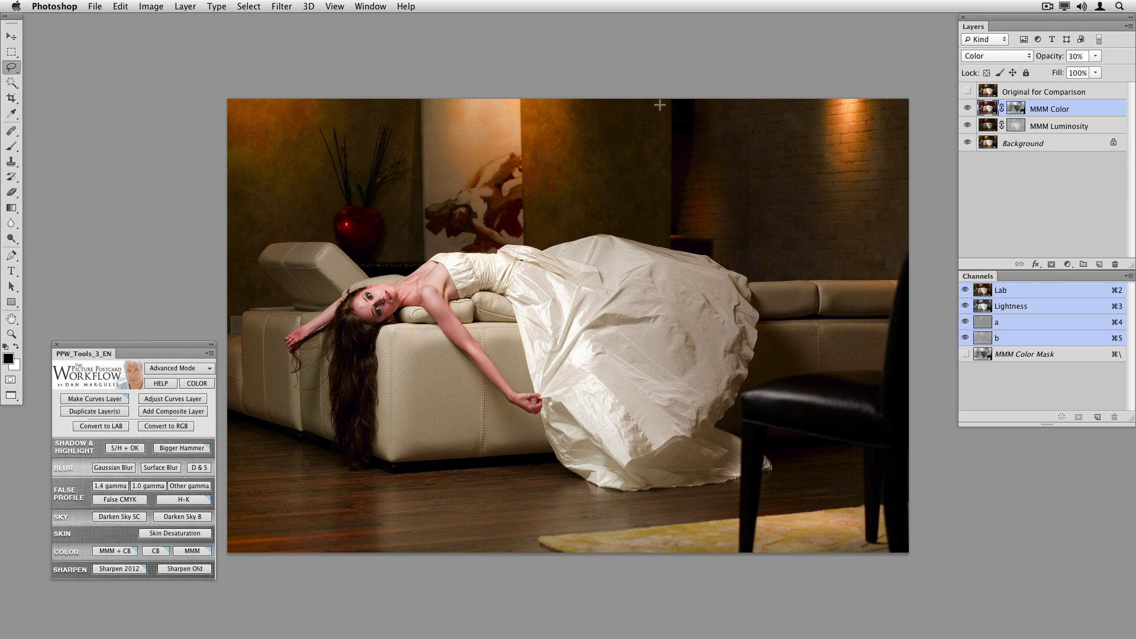
- Turn on the Original for Comparison layer to view the untouched bride photo
click(966, 92)
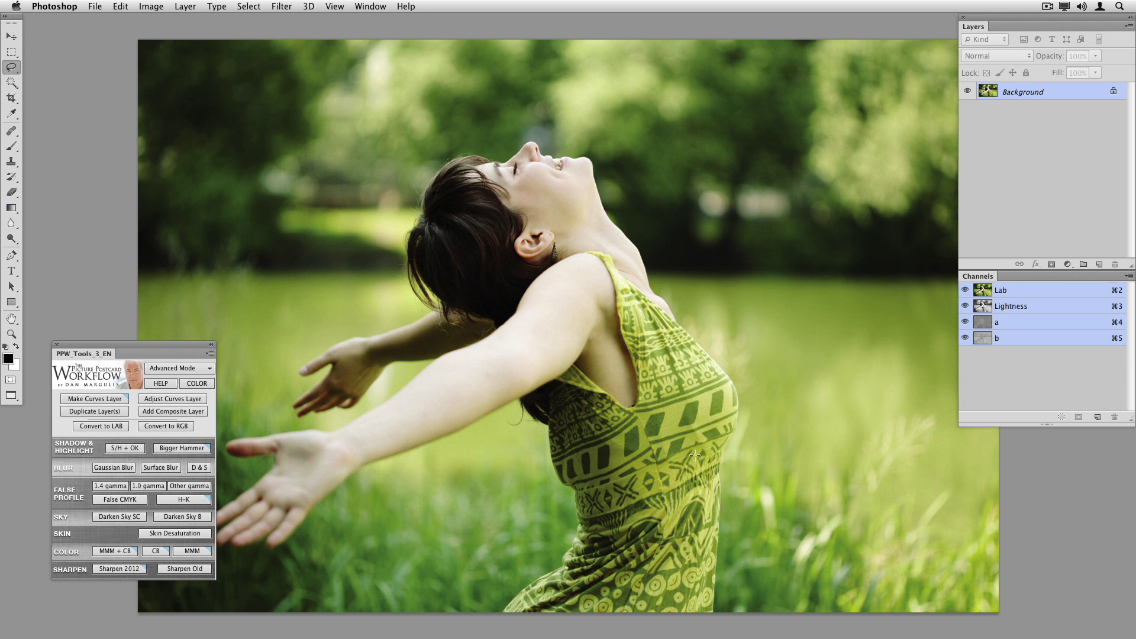
- Run MMM on the green-field photo from a dress selection and show Original for Comparison
mouse_move(708, 460)
mouse_down()
mouse_move(656, 432)
mouse_move(606, 491)
mouse_move(657, 543)
mouse_move(704, 453)
mouse_up()
click(189, 550)
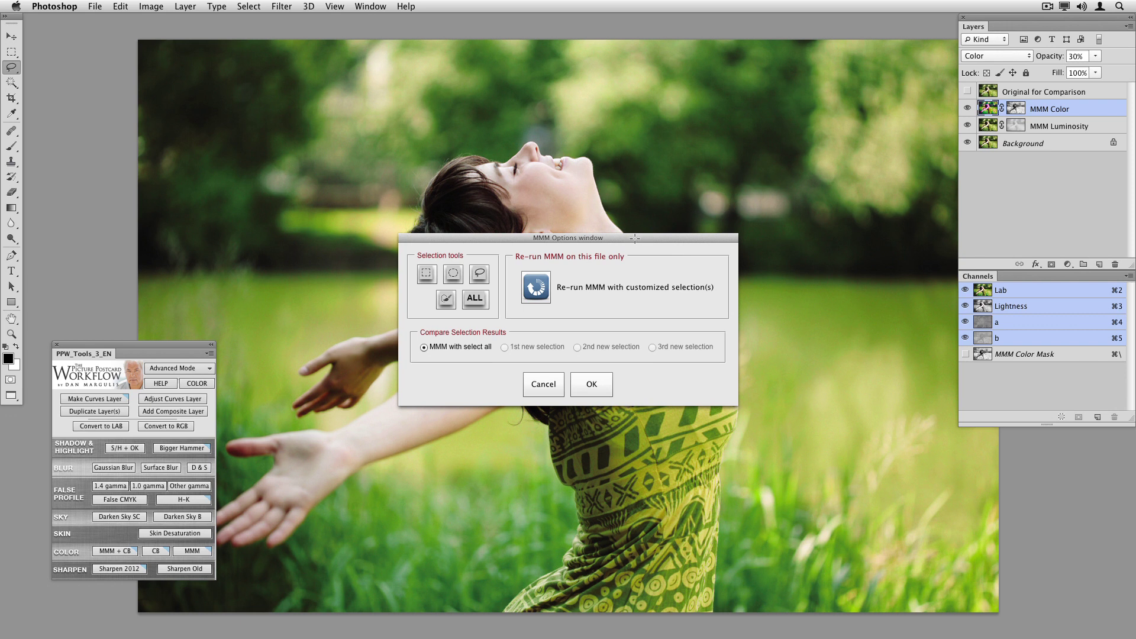
drag(635, 238, 1030, 439)
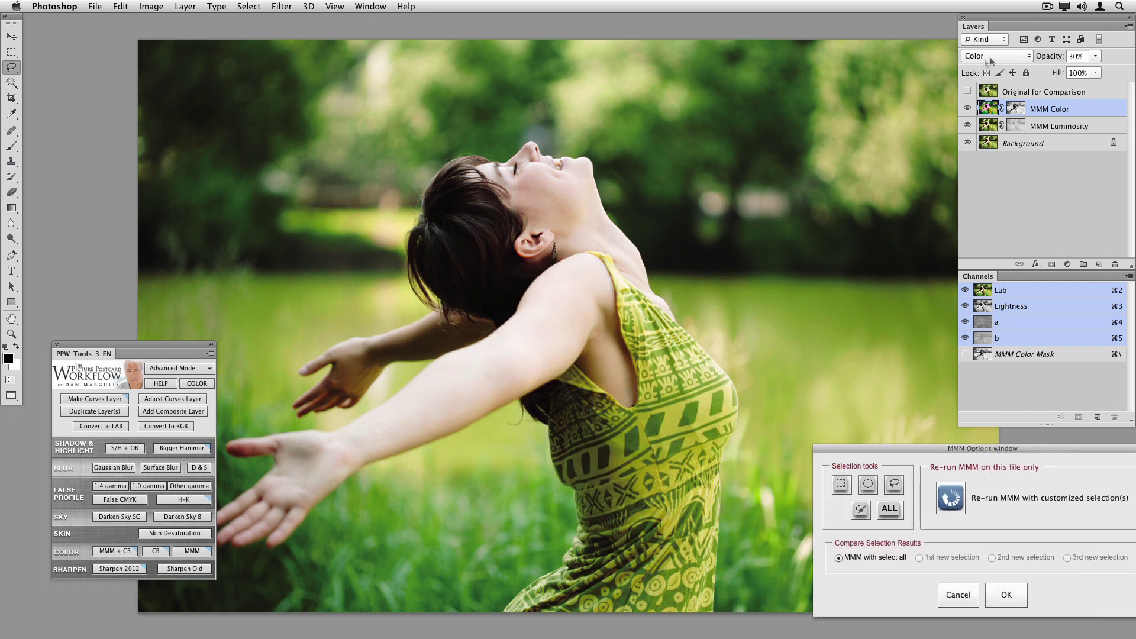
click(968, 92)
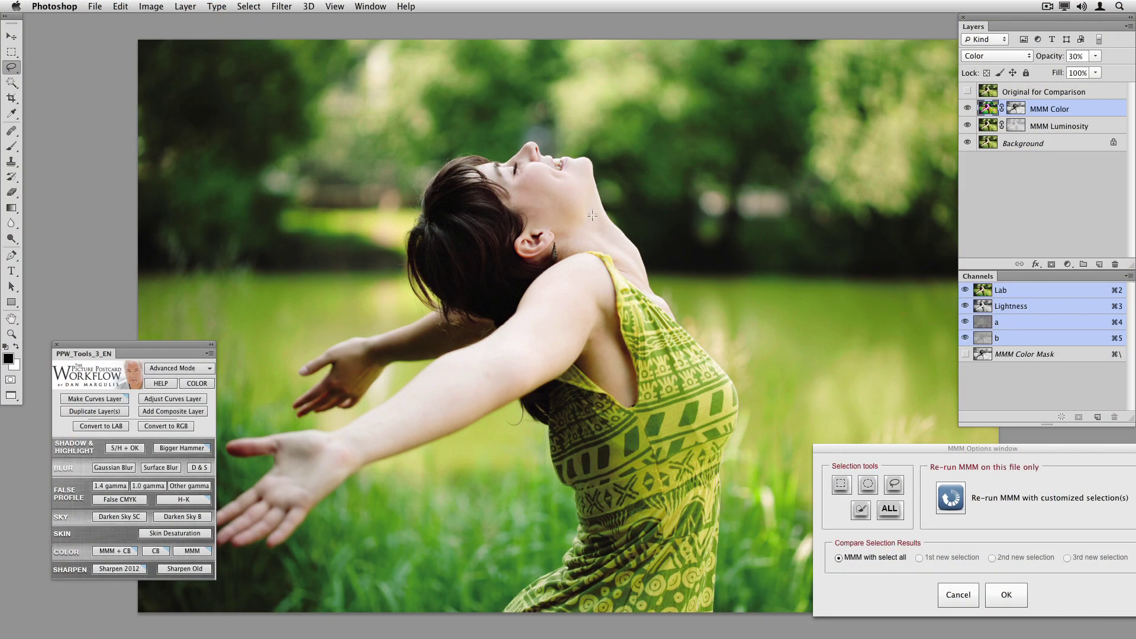
- Rerun MMM from a cheek-and-jaw selection and compare by toggling the MMM Color and Luminosity layers
mouse_move(592, 215)
mouse_down()
mouse_move(554, 171)
mouse_move(518, 178)
mouse_move(545, 218)
mouse_move(586, 234)
mouse_move(592, 201)
mouse_up()
click(954, 504)
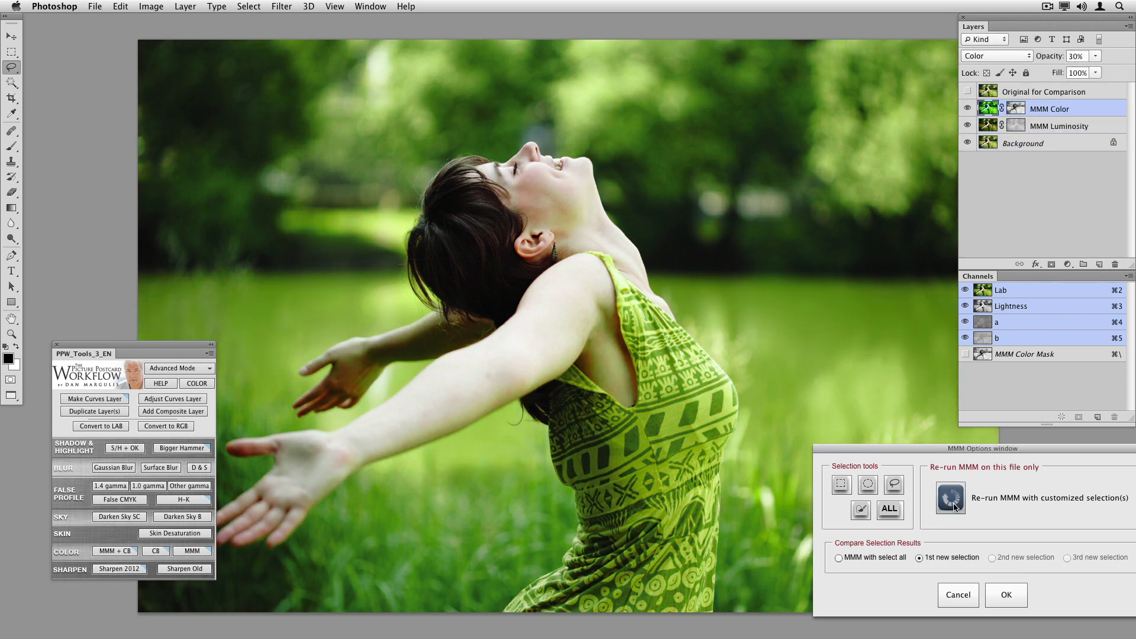
click(967, 108)
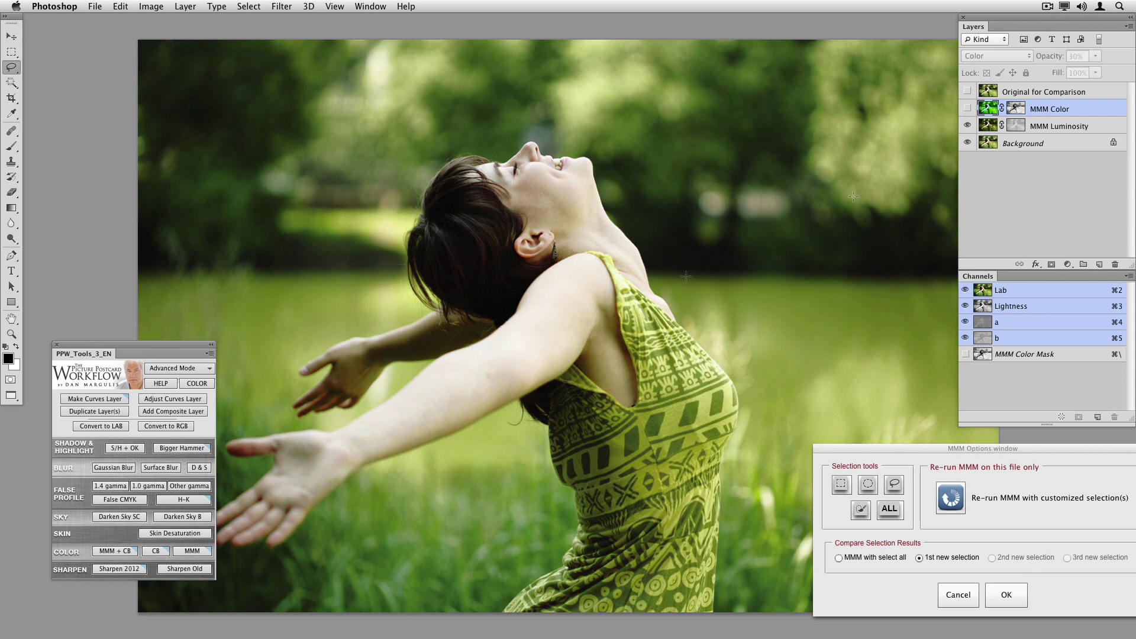
click(968, 125)
click(968, 125)
click(968, 125)
click(968, 125)
click(968, 125)
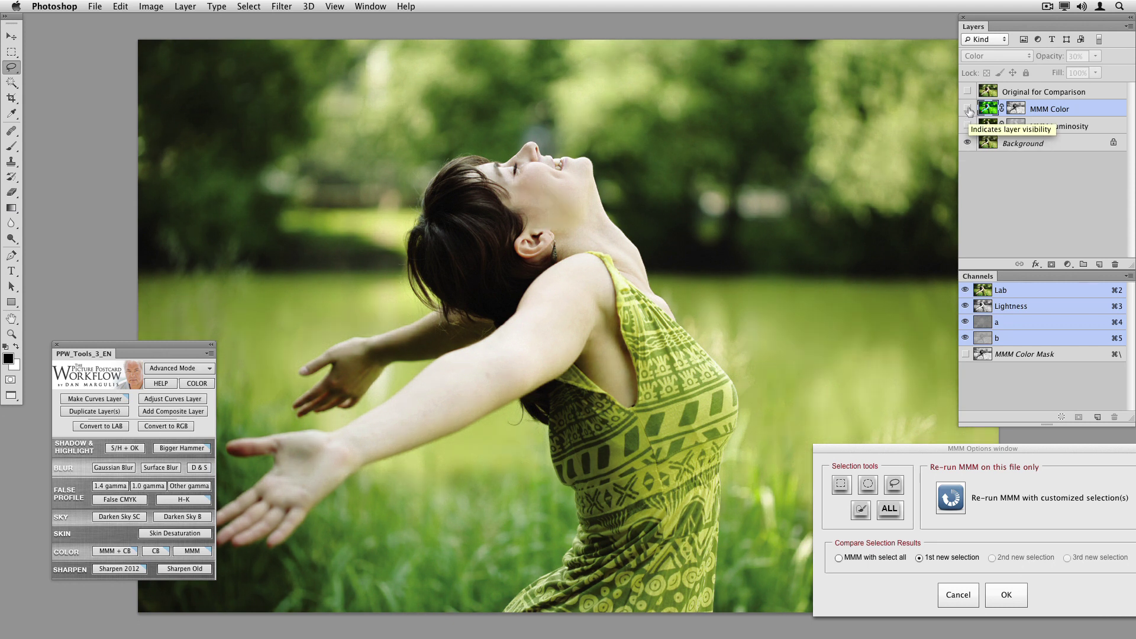
click(968, 109)
click(968, 125)
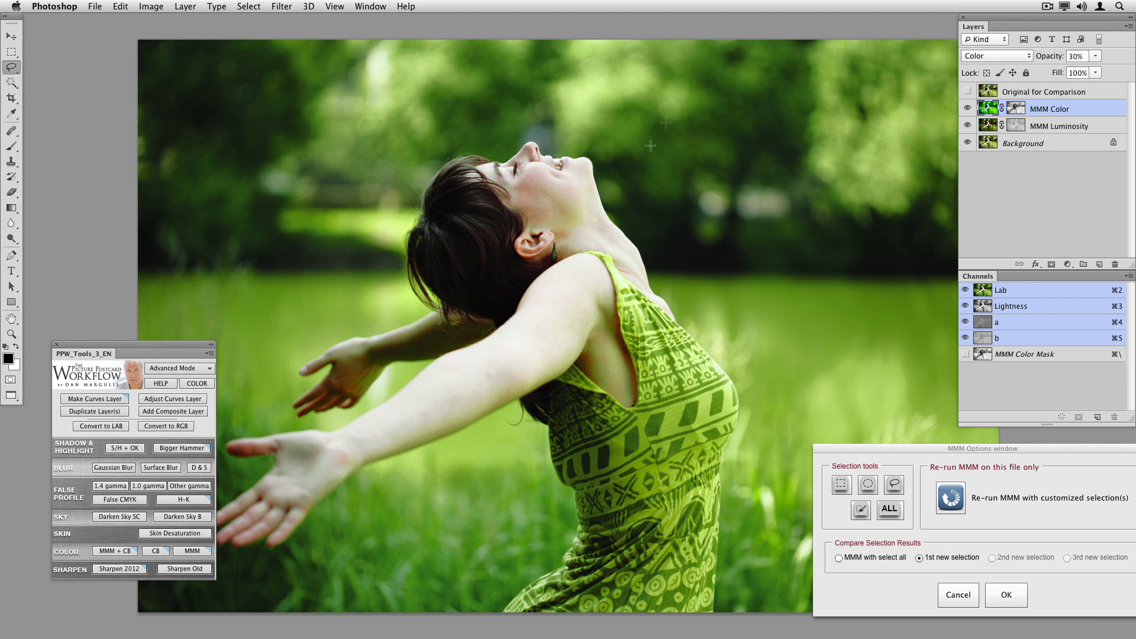
- Rerun MMM from a tree selection and keep the 2nd new selection's greener result
mouse_move(593, 79)
mouse_down()
mouse_move(571, 117)
mouse_move(609, 97)
mouse_move(593, 81)
mouse_up()
click(951, 498)
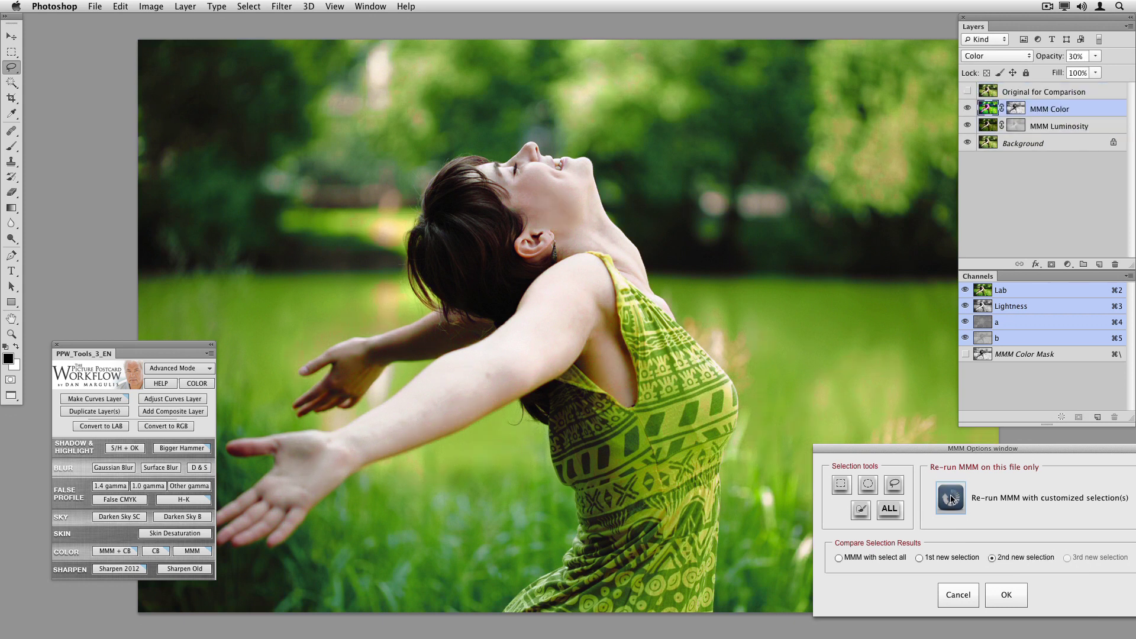
click(968, 126)
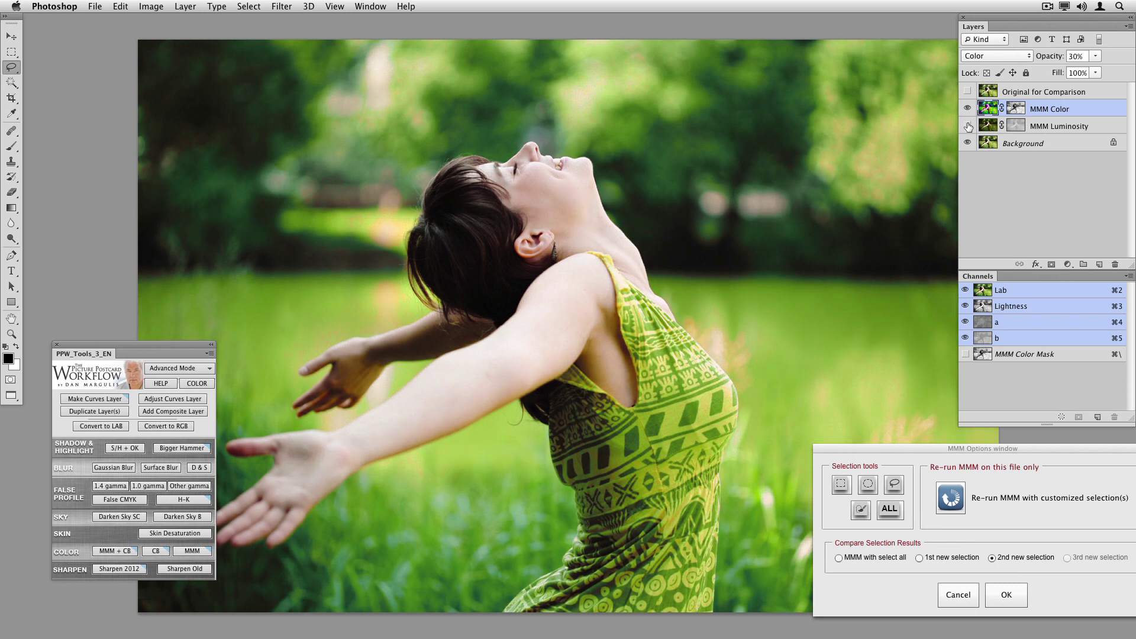
click(968, 126)
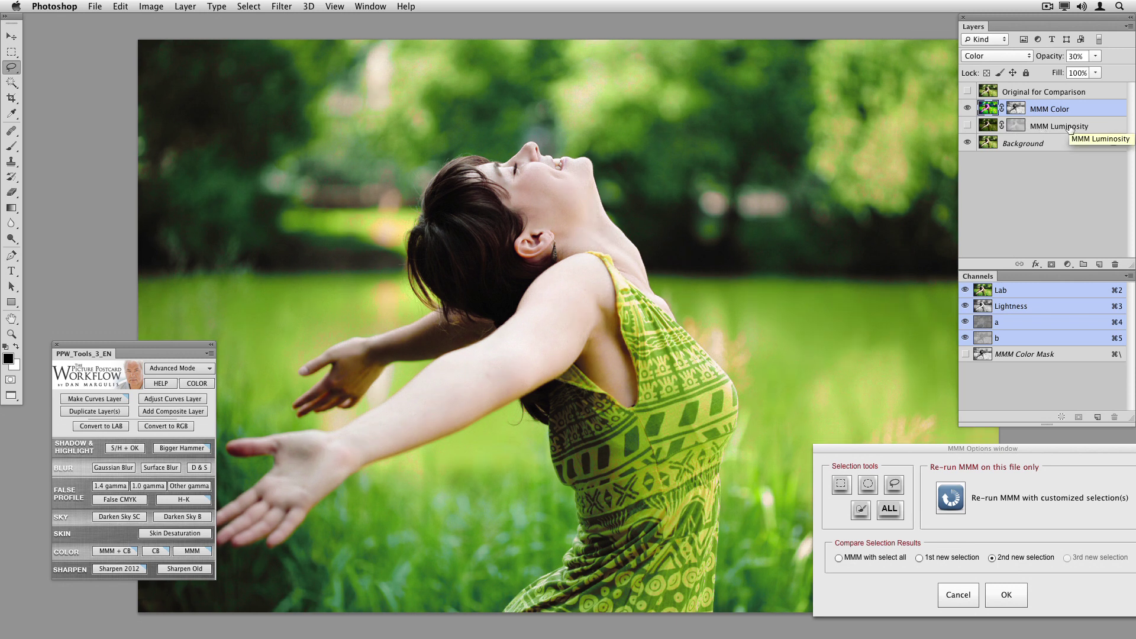
click(839, 557)
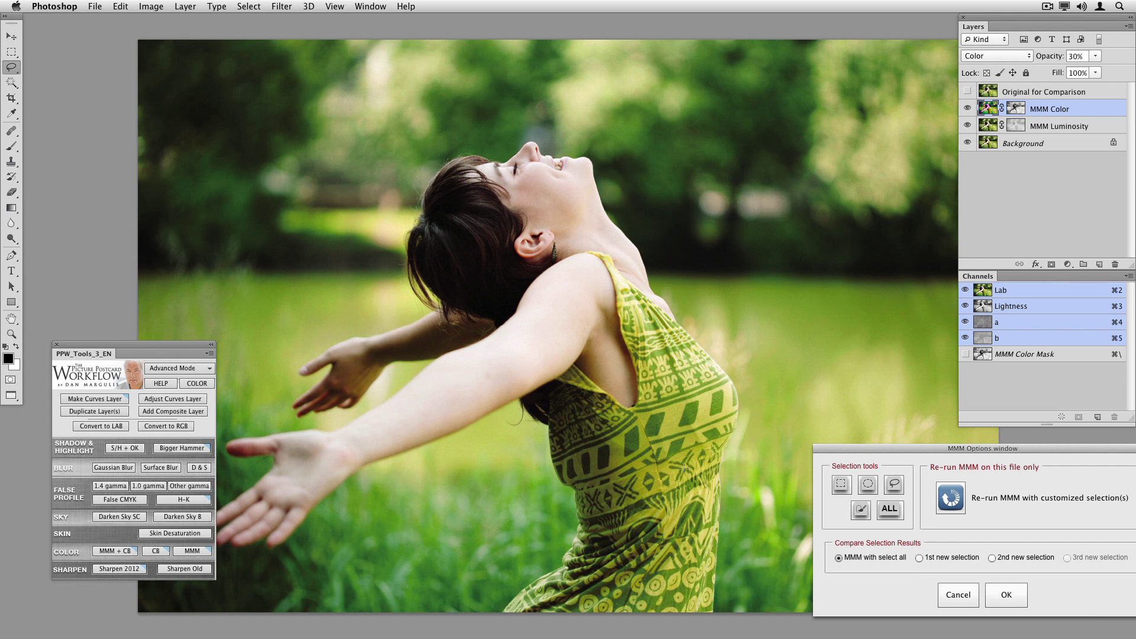
click(921, 558)
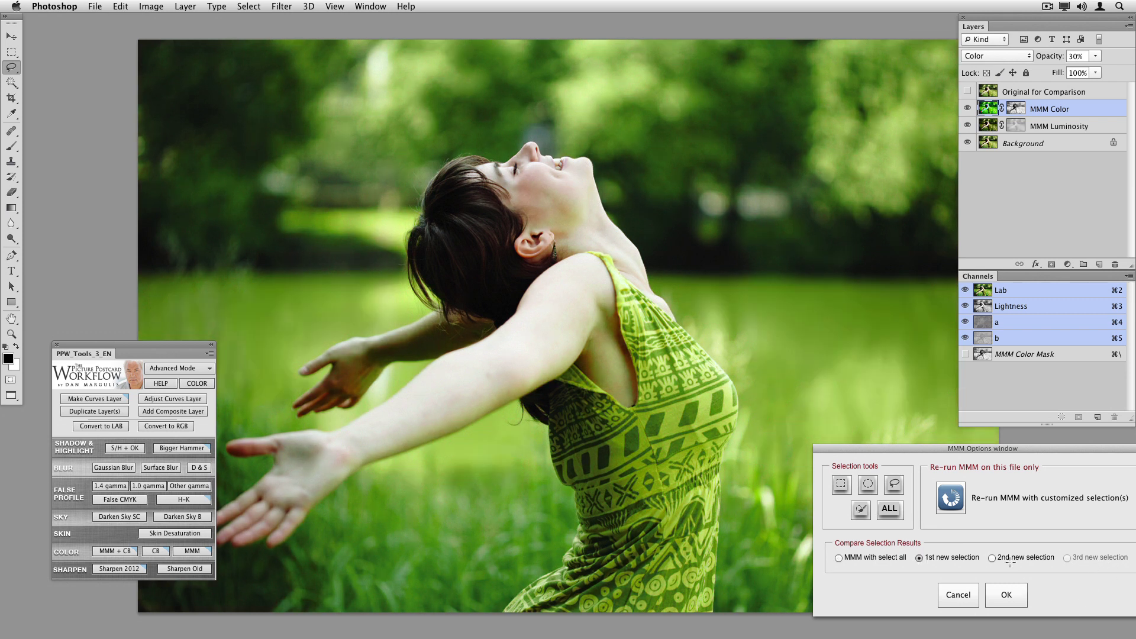
click(992, 558)
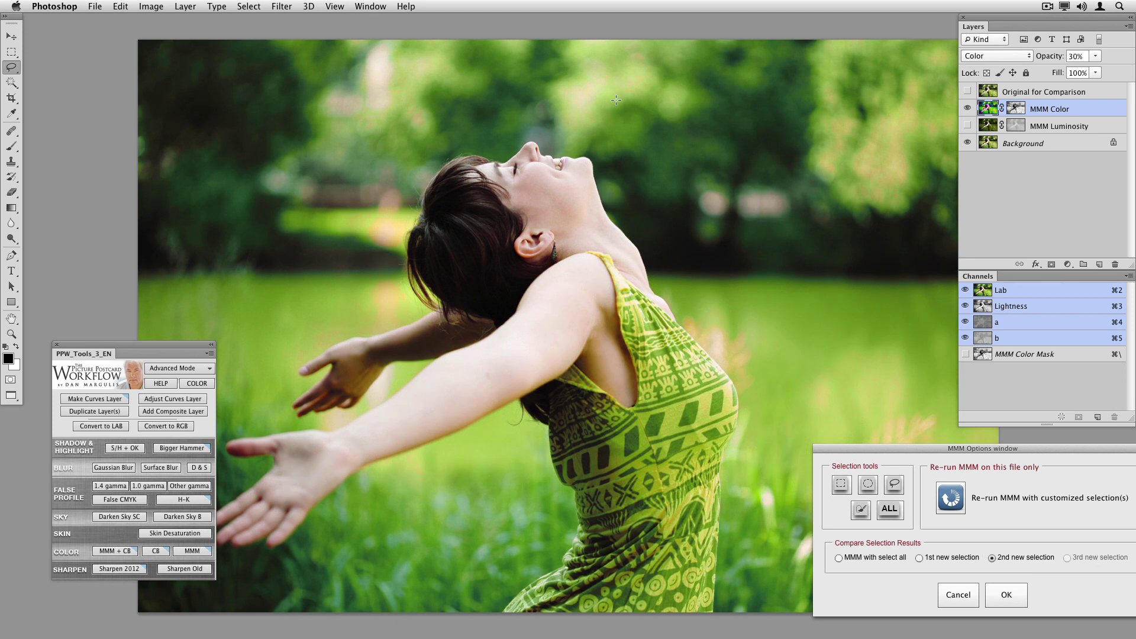
click(1007, 594)
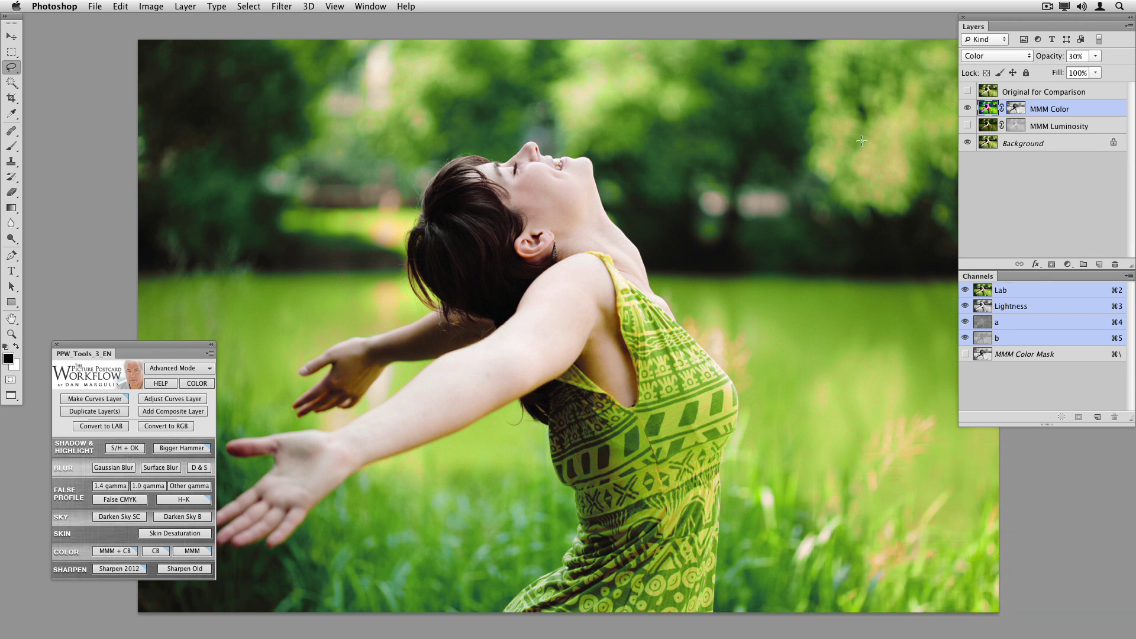
- Close the field photo without saving and run MMM on the lake-and-boats photo
key(super+w)
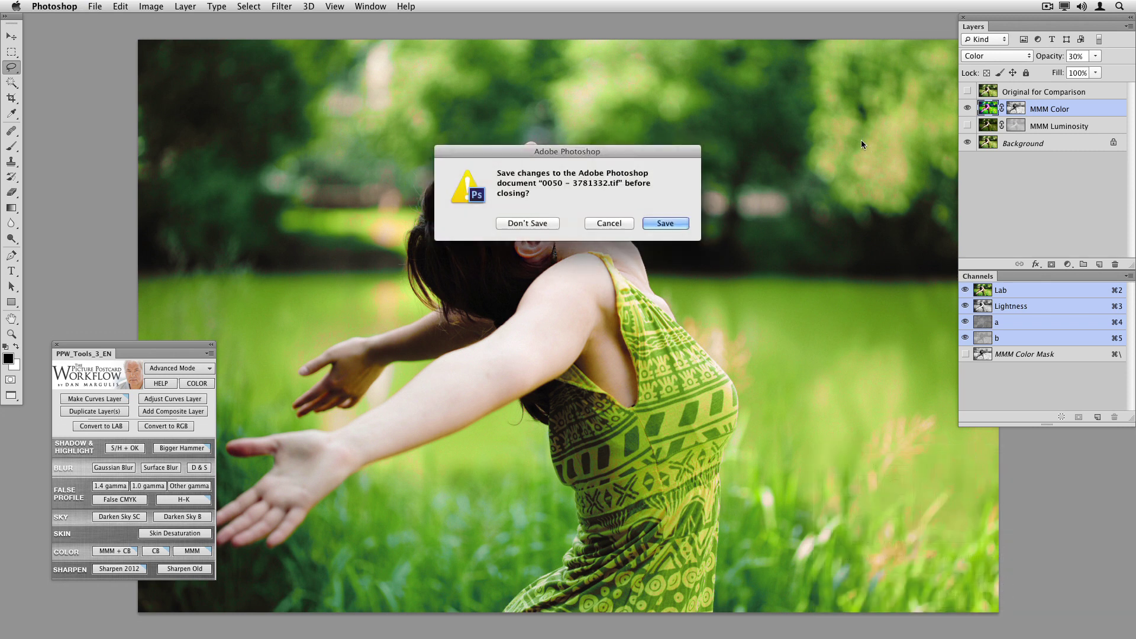
key(super+d)
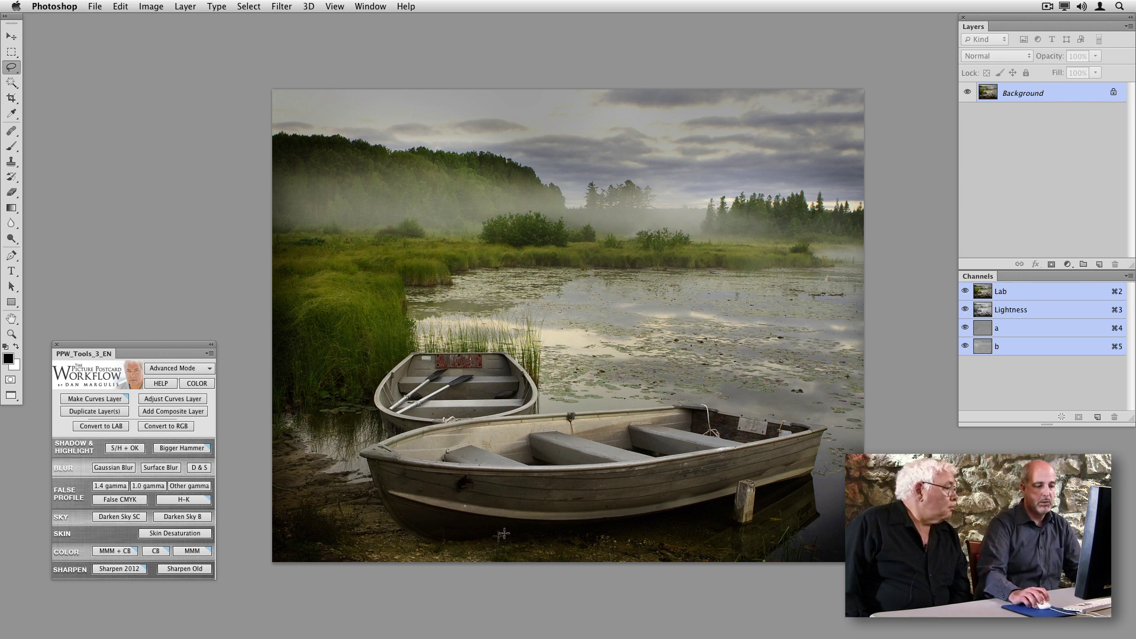
mouse_move(558, 501)
mouse_down()
mouse_move(496, 537)
mouse_move(558, 553)
mouse_move(597, 535)
mouse_move(573, 505)
mouse_move(603, 490)
mouse_up()
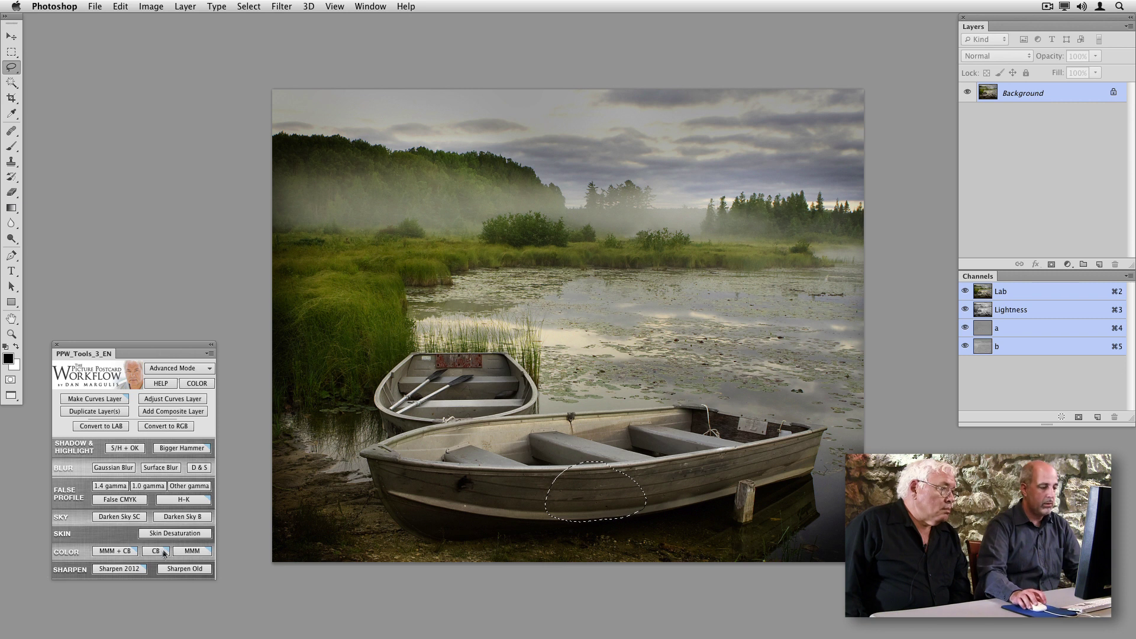
click(193, 551)
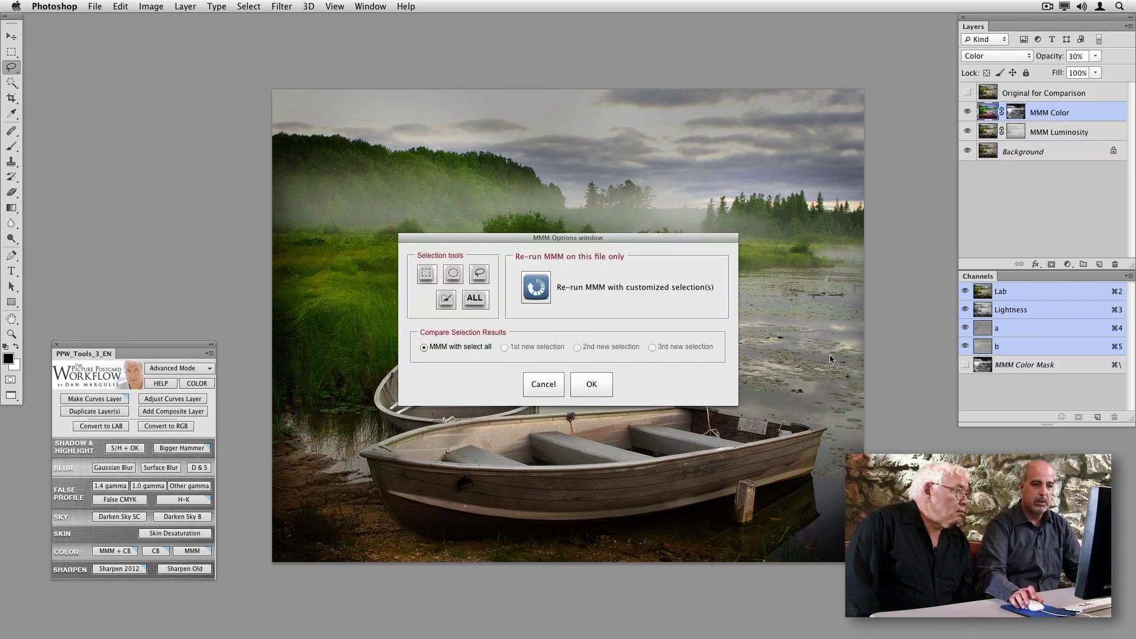
drag(534, 232, 910, 441)
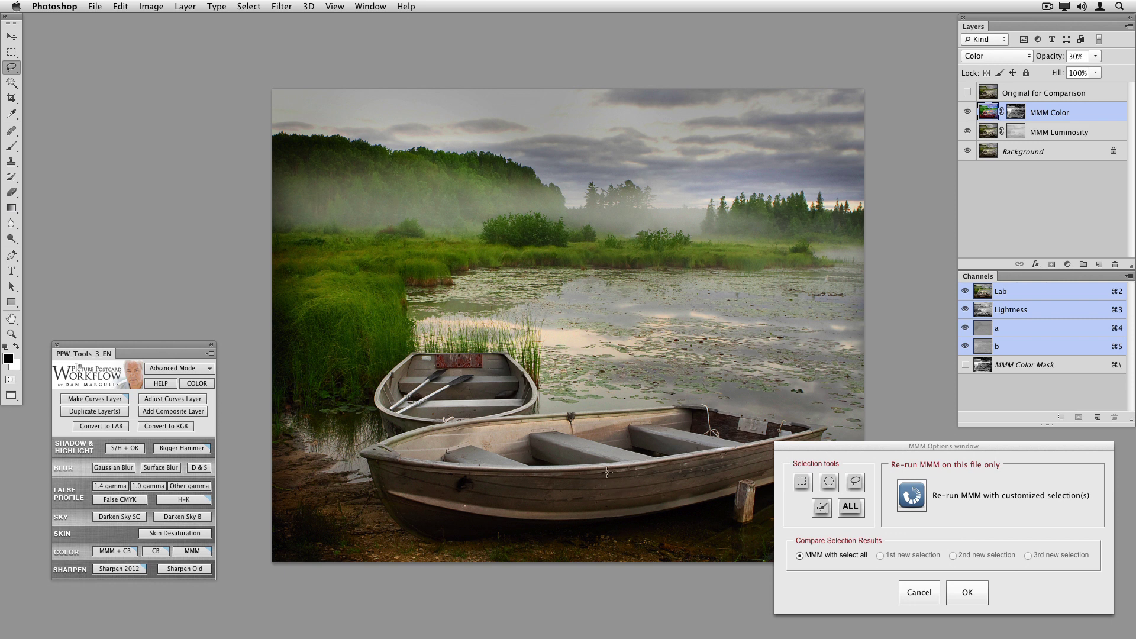
- Rerun MMM from hull-and-grass selections, then from an oval selection around the bushes
mouse_move(607, 472)
mouse_down()
mouse_move(556, 509)
mouse_move(604, 520)
mouse_move(654, 491)
mouse_move(643, 469)
mouse_up()
mouse_move(654, 237)
mouse_down()
mouse_move(609, 251)
mouse_move(675, 266)
mouse_move(684, 239)
mouse_move(659, 236)
mouse_up()
click(957, 586)
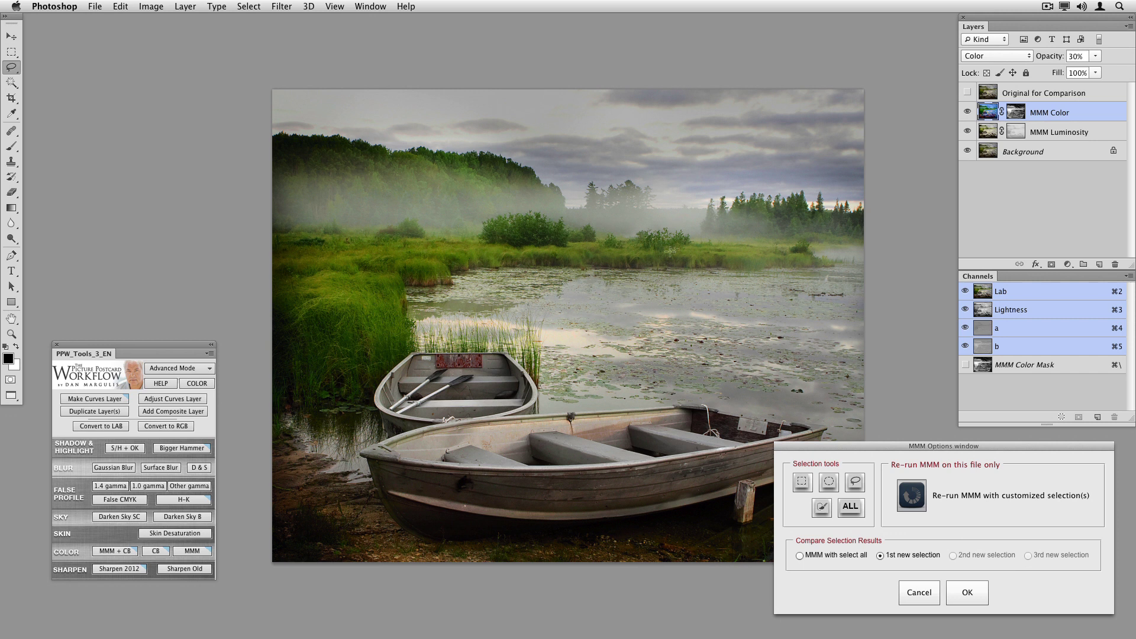
click(660, 233)
drag(620, 235, 695, 271)
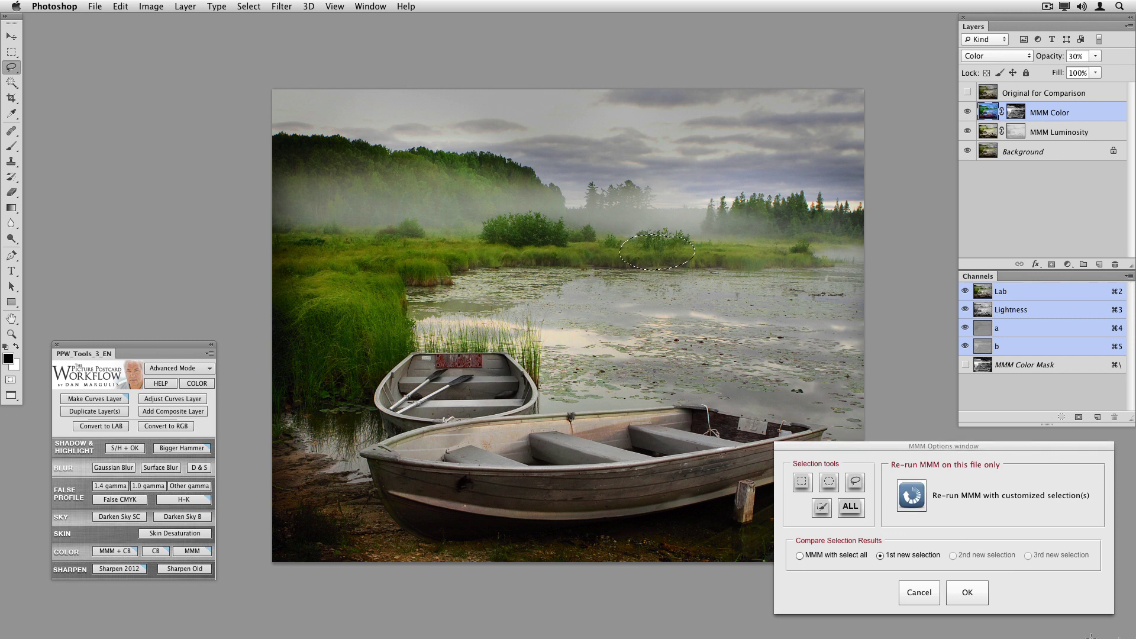
click(921, 500)
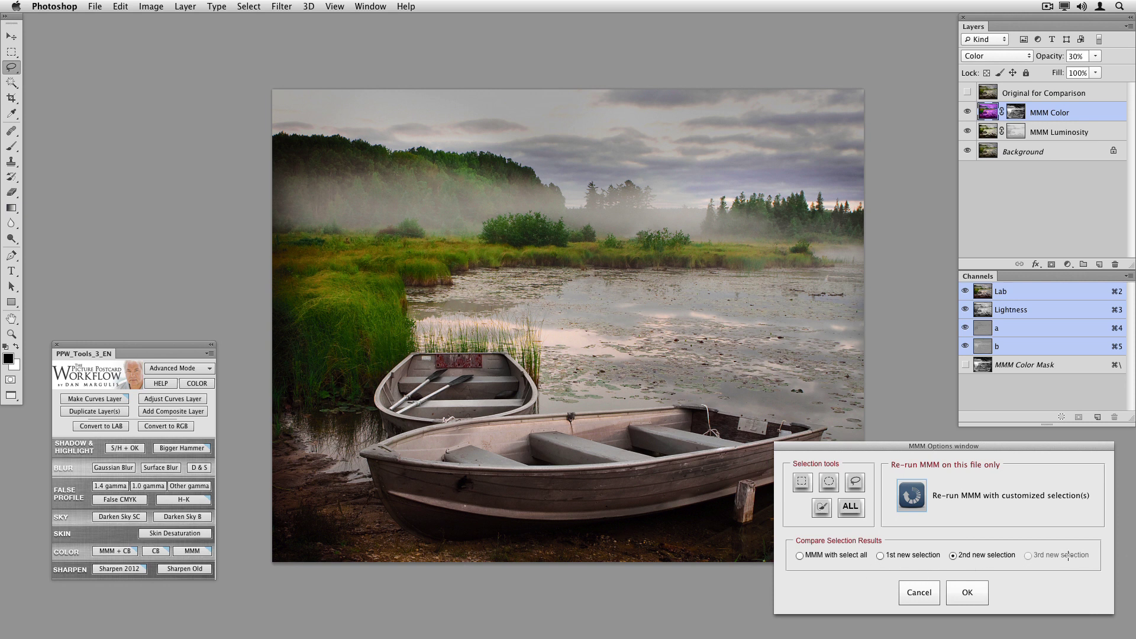
- Rerun MMM from hull, far shoreline and left grass selections for a third variation
mouse_move(604, 472)
mouse_down()
mouse_move(546, 505)
mouse_move(629, 508)
mouse_move(646, 485)
mouse_move(608, 473)
mouse_up()
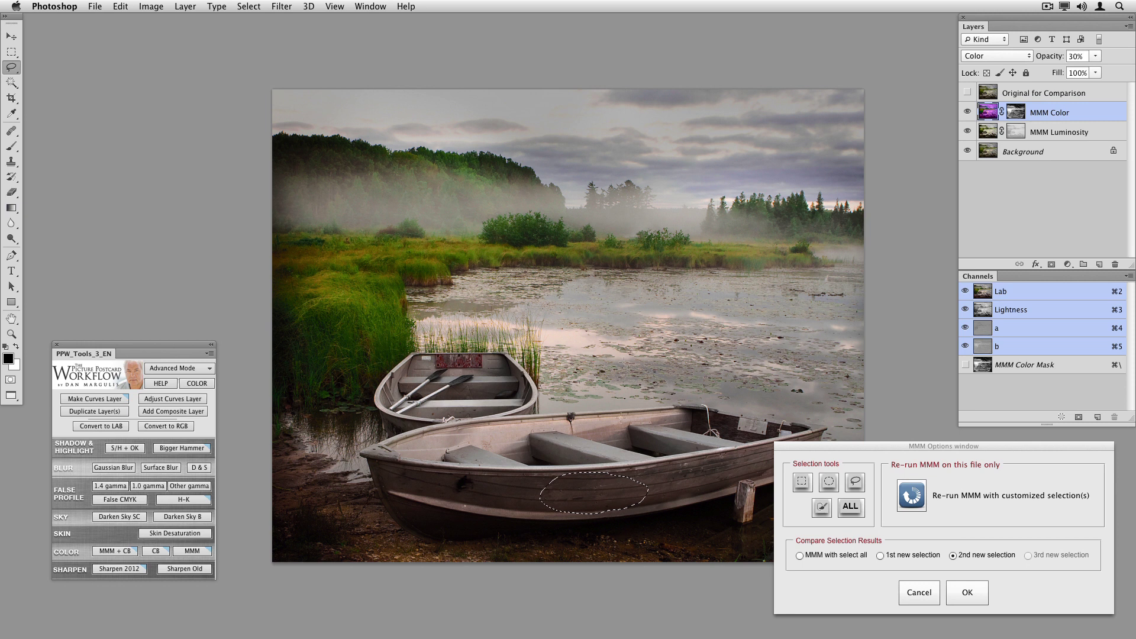
mouse_move(666, 239)
mouse_down()
mouse_move(525, 245)
mouse_move(547, 264)
mouse_move(633, 266)
mouse_move(733, 259)
mouse_move(740, 248)
mouse_up()
mouse_move(362, 303)
mouse_down()
mouse_move(317, 323)
mouse_move(365, 311)
mouse_up()
click(912, 496)
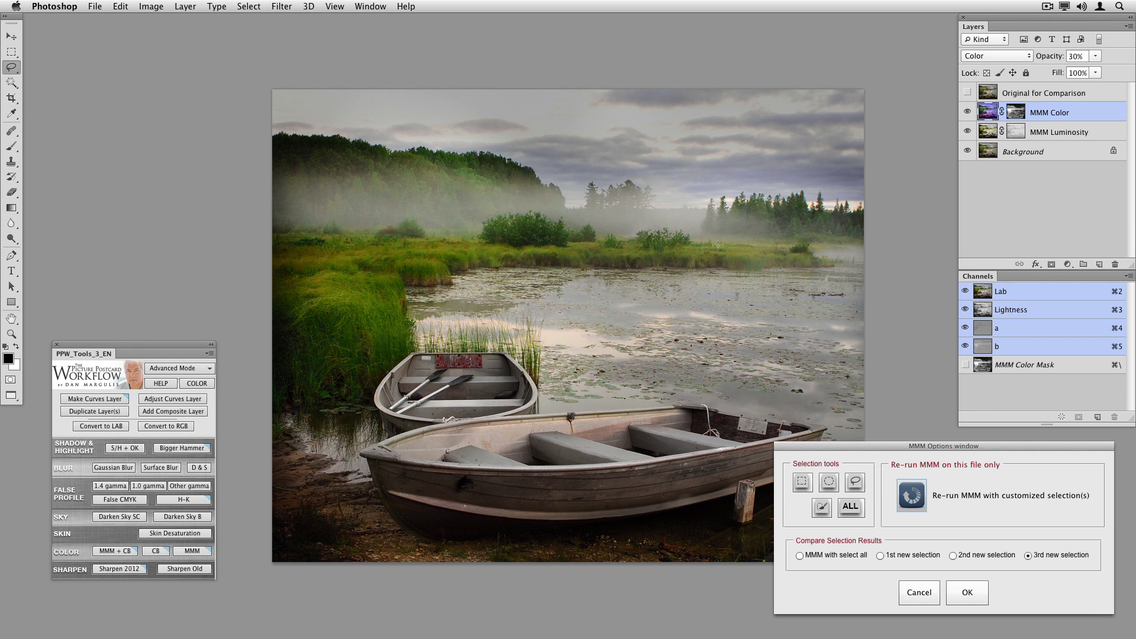
- Preview the select-all, then the first, second and third new selection results in turn
click(799, 555)
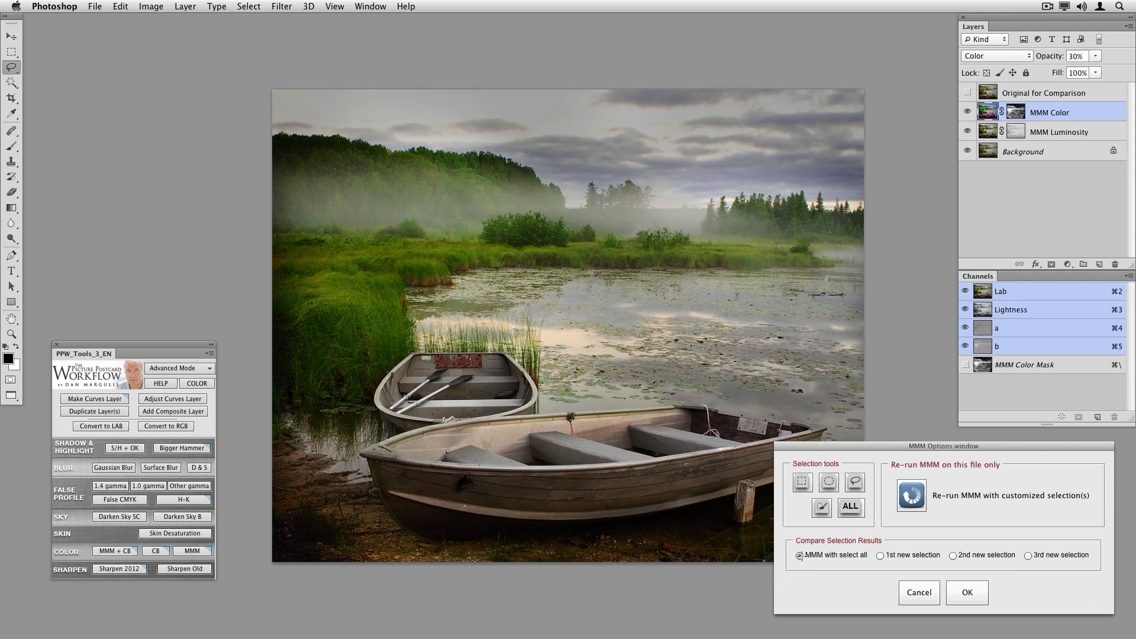
click(880, 556)
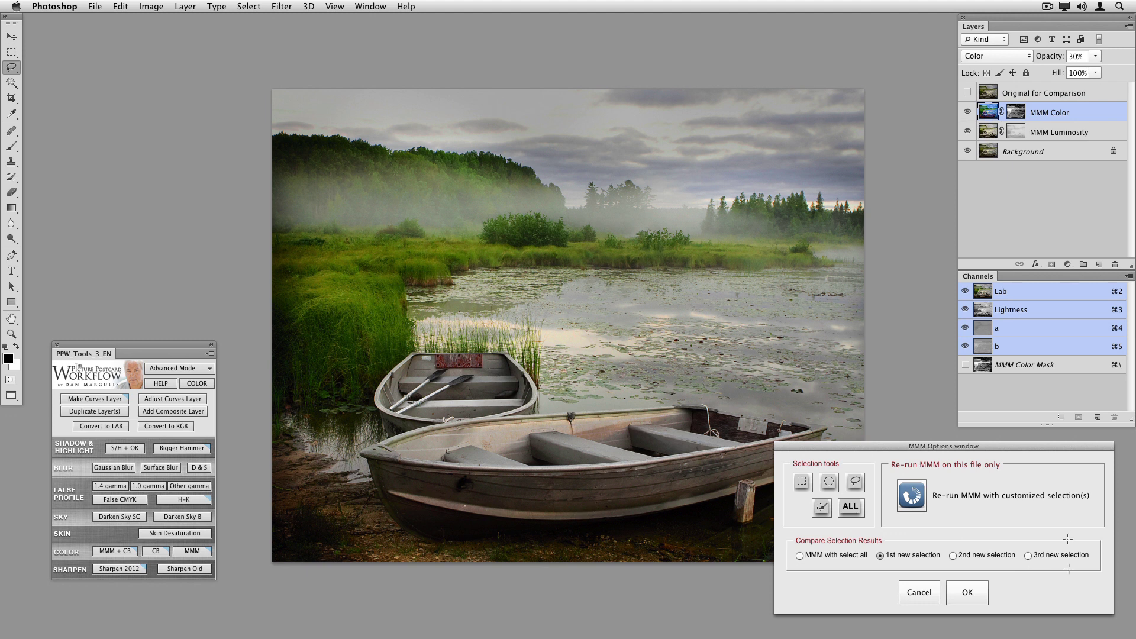
click(952, 555)
click(1027, 556)
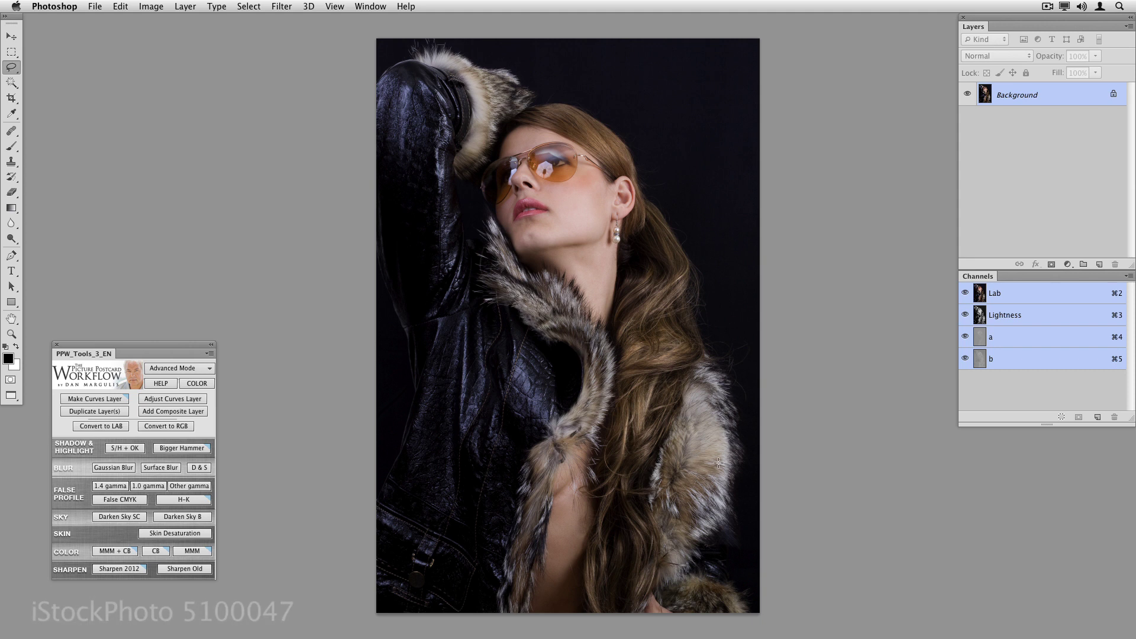
- Run MMM on the fur portrait from a fur selection and hide Original for Comparison
mouse_move(718, 463)
mouse_down()
mouse_move(689, 402)
mouse_move(657, 483)
mouse_move(665, 521)
mouse_move(707, 528)
mouse_move(726, 465)
mouse_up()
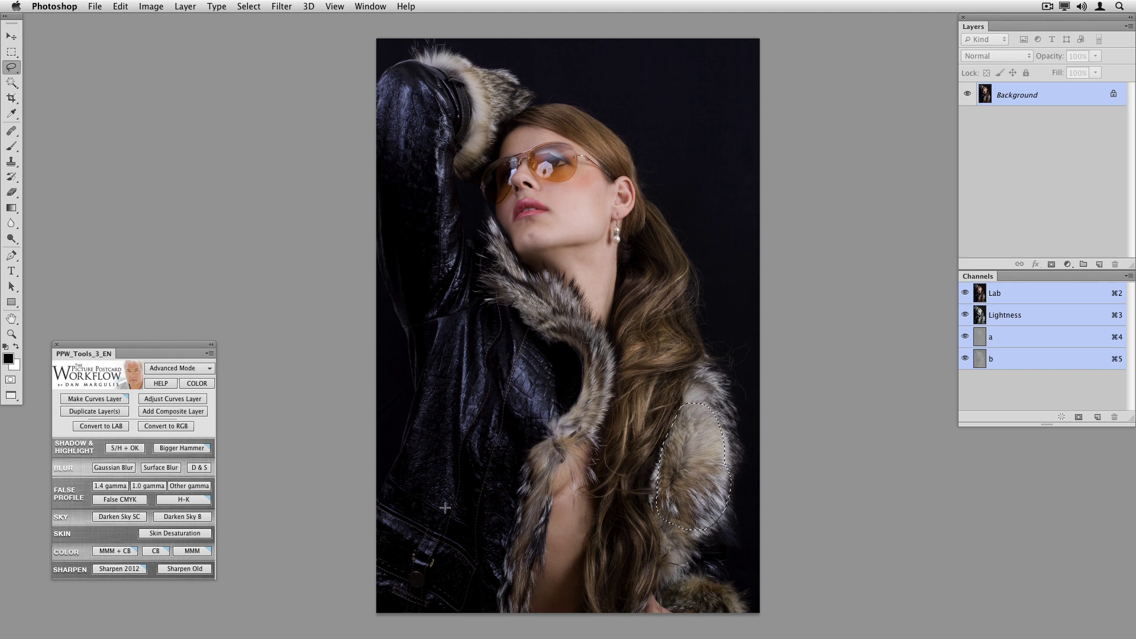
click(192, 551)
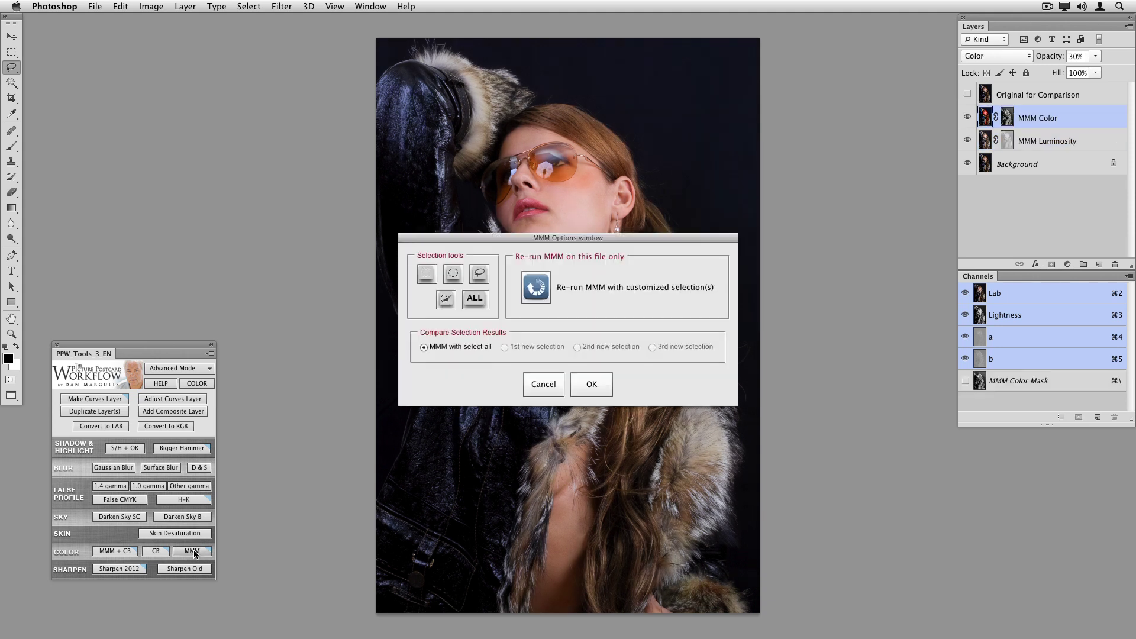
drag(478, 236, 846, 444)
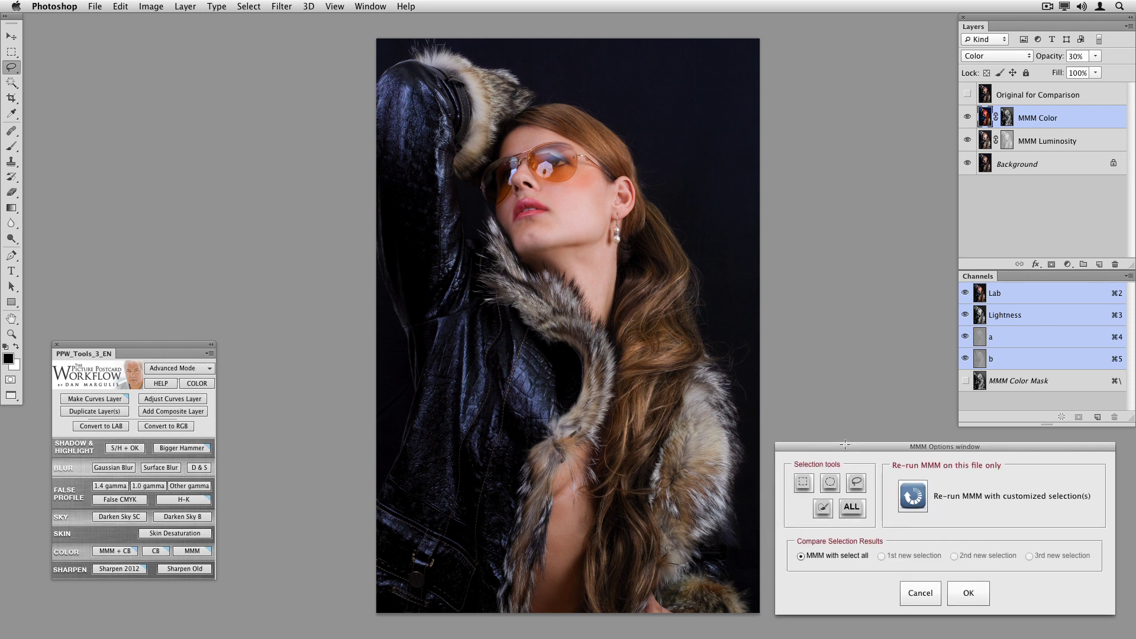
click(968, 94)
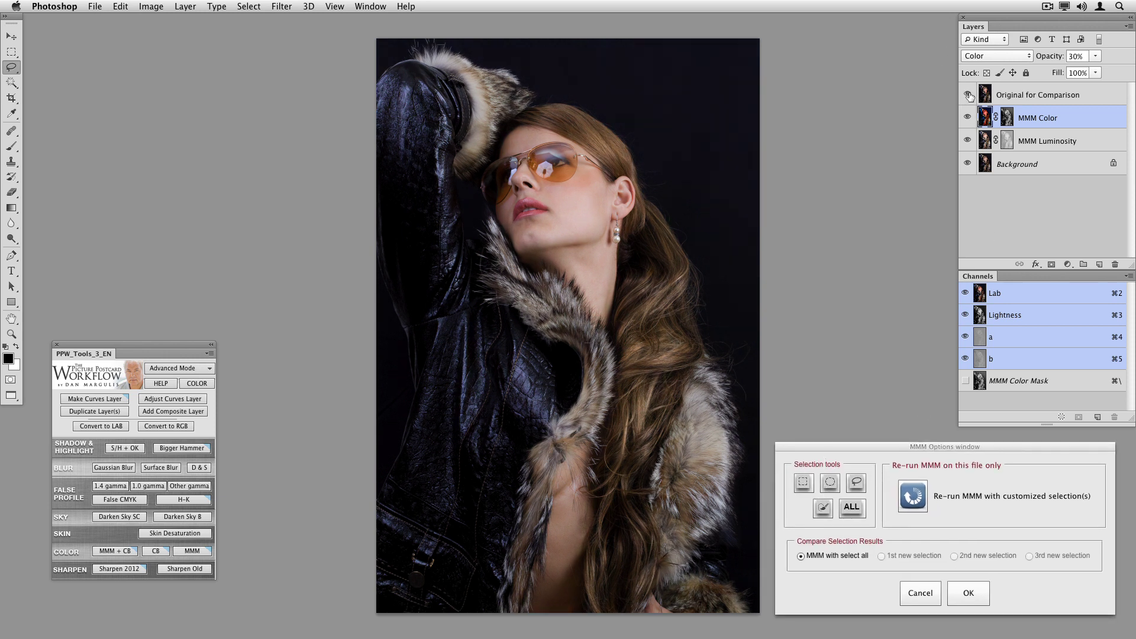
click(968, 95)
- Rerun MMM from the right-side fur patch and a hair patch
mouse_move(715, 435)
mouse_down()
mouse_move(670, 437)
mouse_move(662, 505)
mouse_move(704, 515)
mouse_move(713, 430)
mouse_up()
mouse_move(654, 329)
mouse_down()
mouse_move(627, 407)
mouse_move(673, 350)
mouse_up()
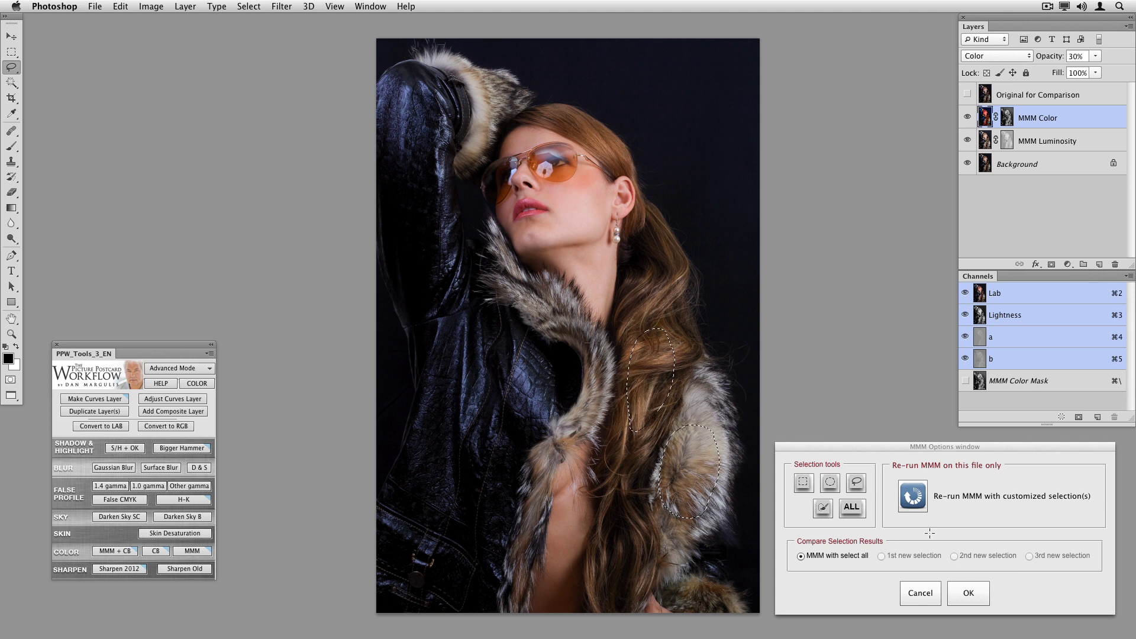
click(915, 502)
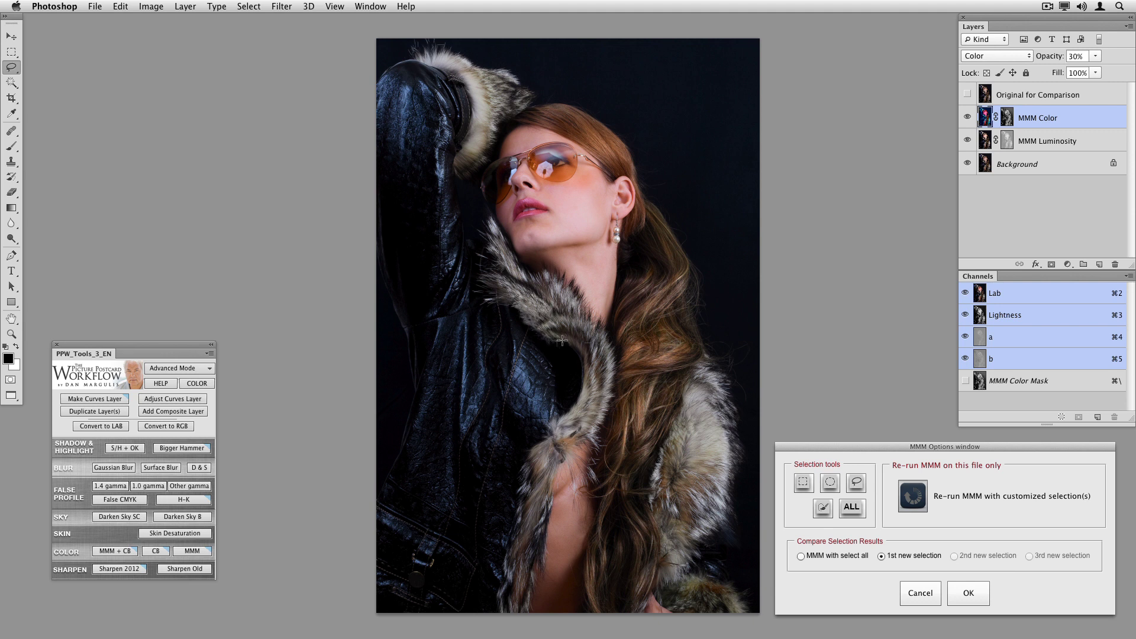
- Rerun MMM from leather jacket, right-side fur and hair strand selections
mouse_move(515, 330)
mouse_down()
mouse_move(474, 319)
mouse_move(484, 399)
mouse_move(516, 336)
mouse_up()
mouse_move(722, 460)
mouse_down()
mouse_move(701, 417)
mouse_move(687, 515)
mouse_move(719, 465)
mouse_up()
drag(620, 436, 626, 466)
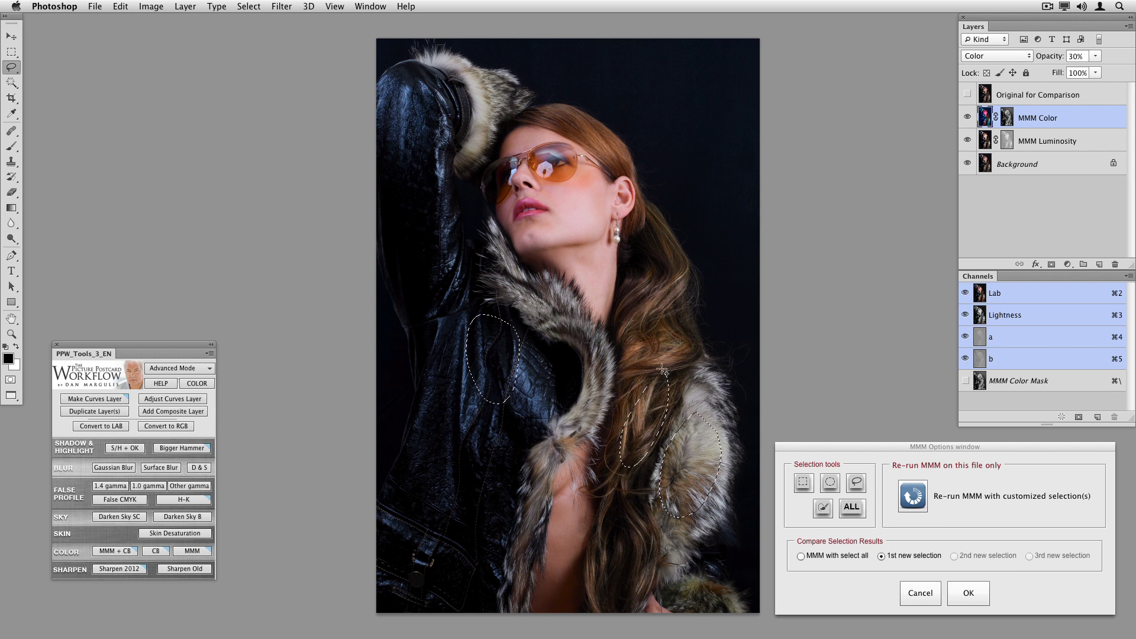
click(912, 496)
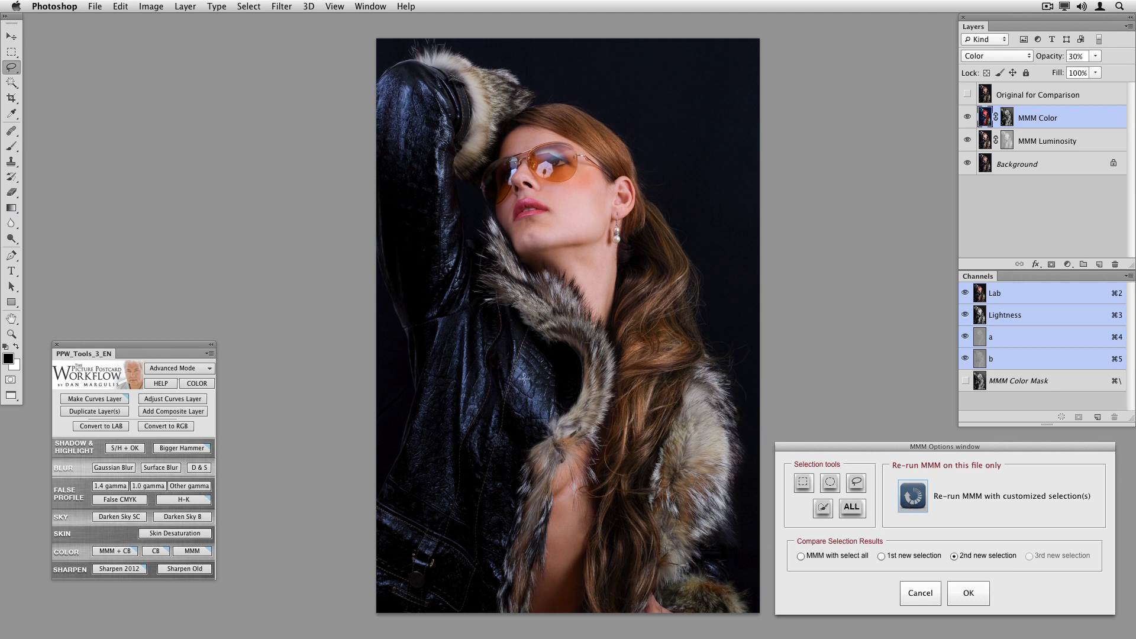
- Rerun MMM from new jacket, fur lapel and hair selections and keep the 3rd variation
mouse_move(549, 363)
mouse_down()
mouse_move(417, 342)
mouse_move(410, 480)
mouse_move(473, 513)
mouse_up()
mouse_move(675, 435)
mouse_down()
mouse_move(705, 491)
mouse_move(672, 438)
mouse_move(627, 458)
mouse_move(660, 402)
mouse_up()
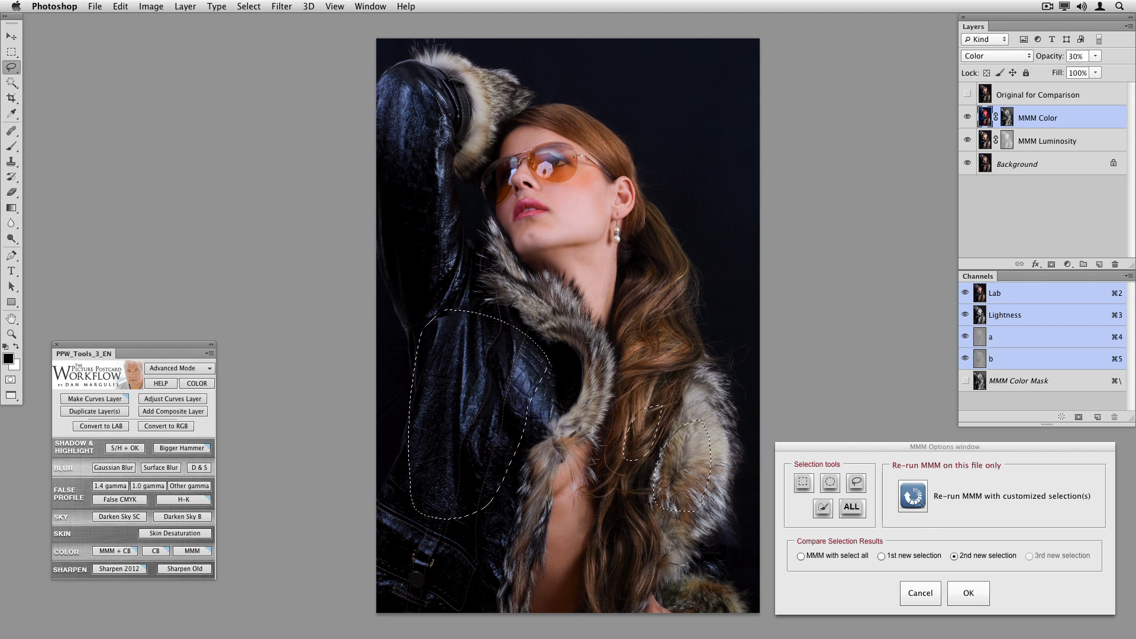
click(912, 495)
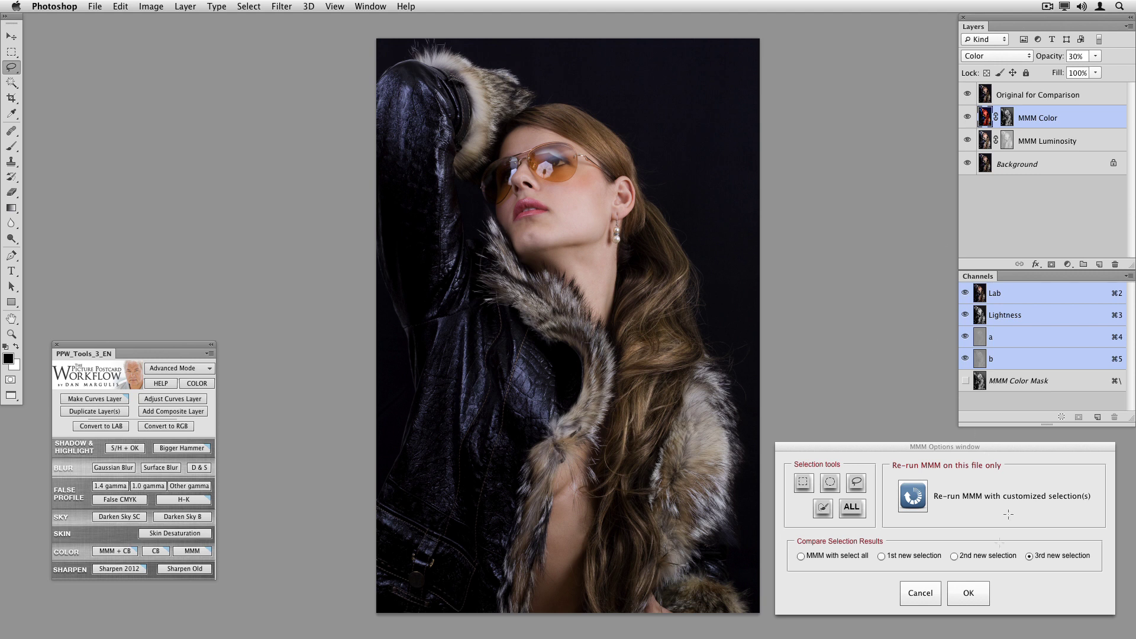
click(968, 593)
- Close the fur portrait without saving, then run MMM on the blonde portrait from a hair selection
key(super+w)
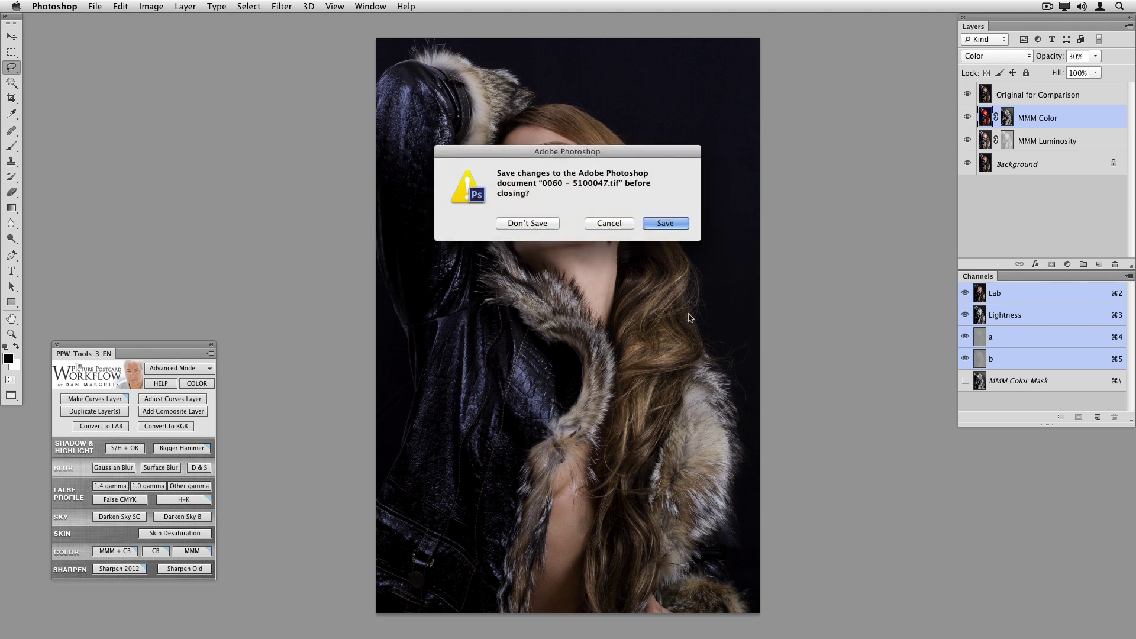
click(531, 226)
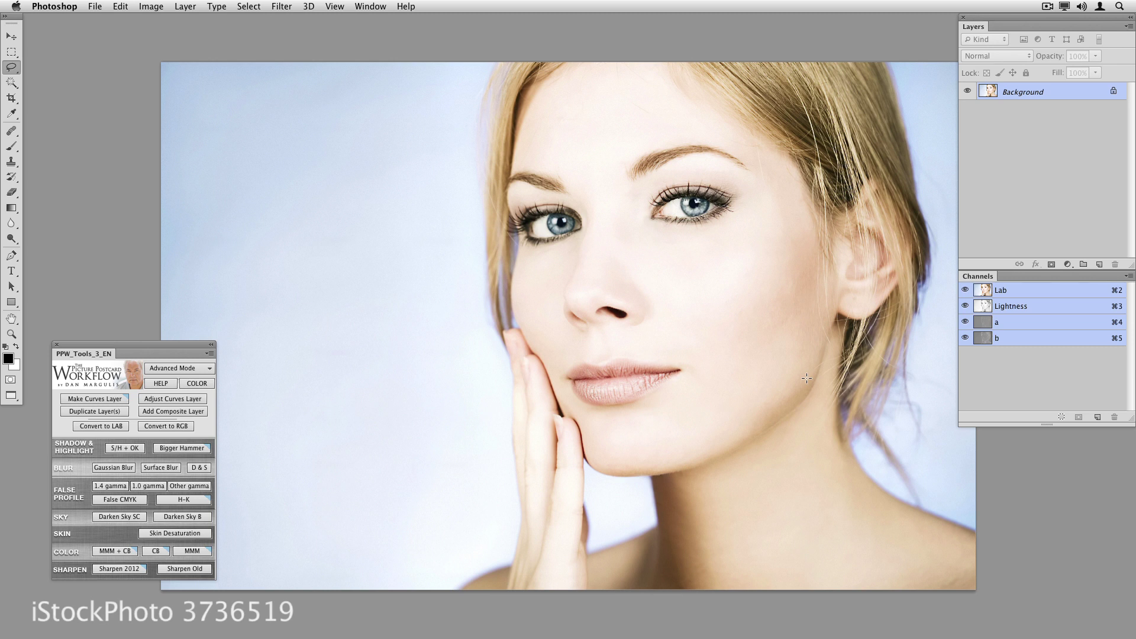
drag(844, 324, 815, 306)
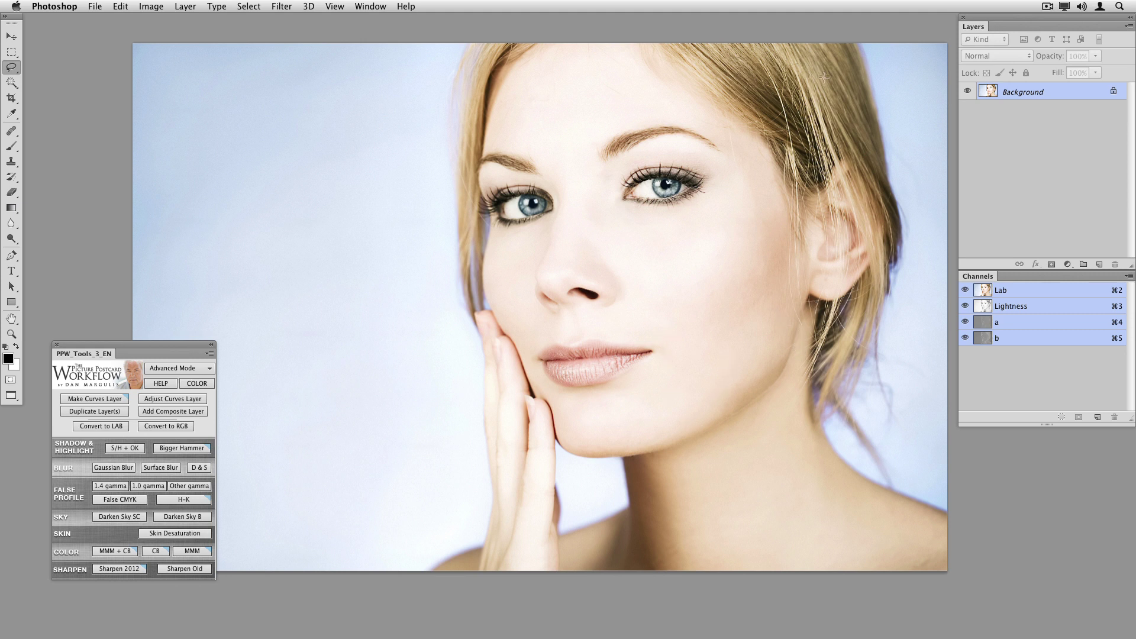
mouse_move(839, 52)
mouse_down()
mouse_move(753, 83)
mouse_move(834, 54)
mouse_up()
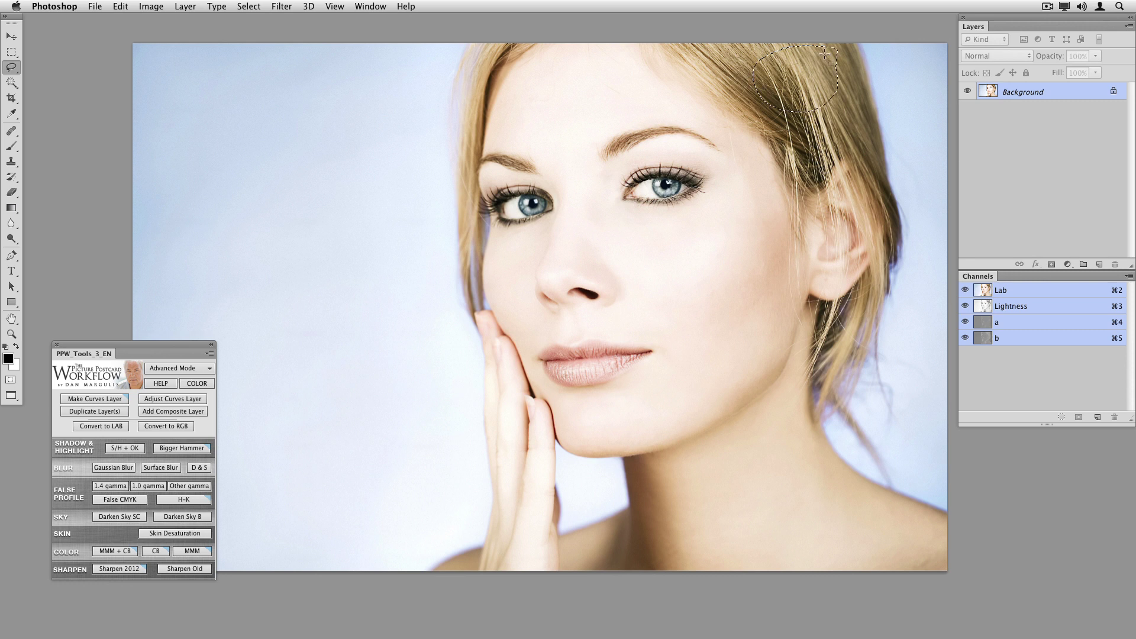
click(188, 550)
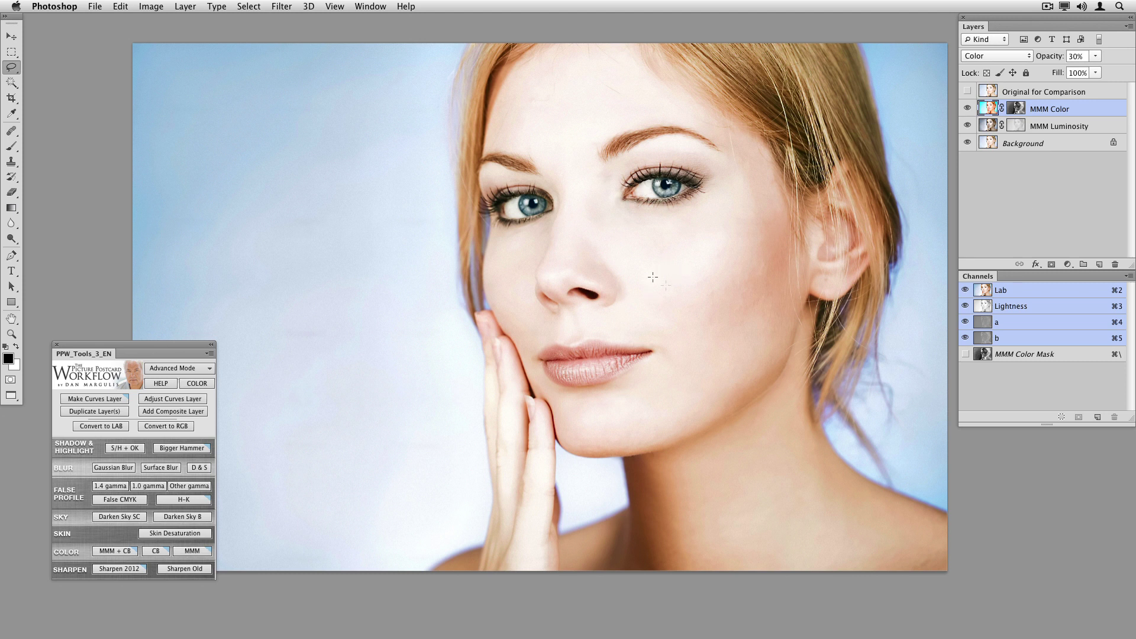
- Compare the MMM layers, then rerun MMM from hair and upper-left background selections
drag(655, 238, 1036, 452)
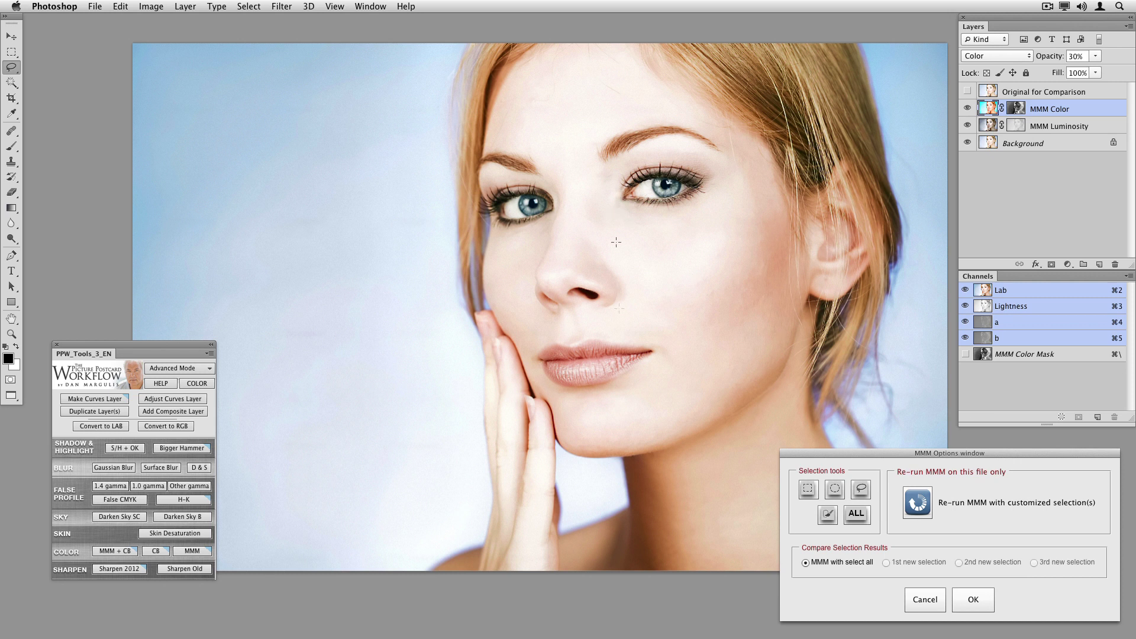
click(968, 126)
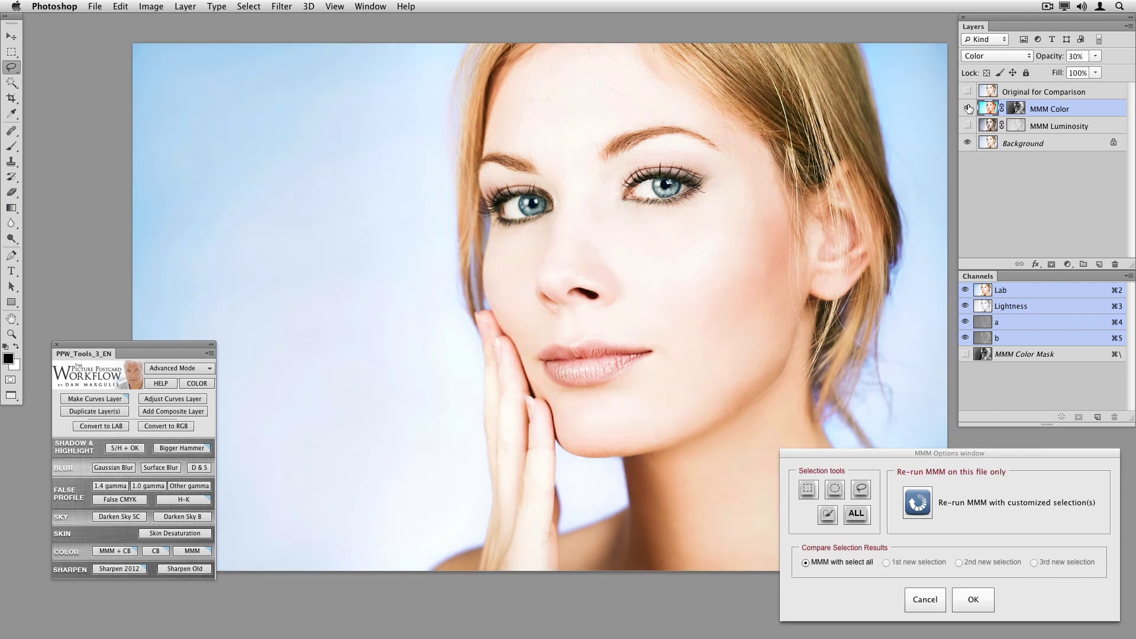
click(969, 108)
click(969, 108)
mouse_move(777, 108)
mouse_down()
mouse_move(816, 73)
mouse_move(741, 80)
mouse_move(780, 105)
mouse_up()
mouse_move(385, 89)
mouse_down()
mouse_move(279, 113)
mouse_move(378, 139)
mouse_move(386, 94)
mouse_up()
click(918, 503)
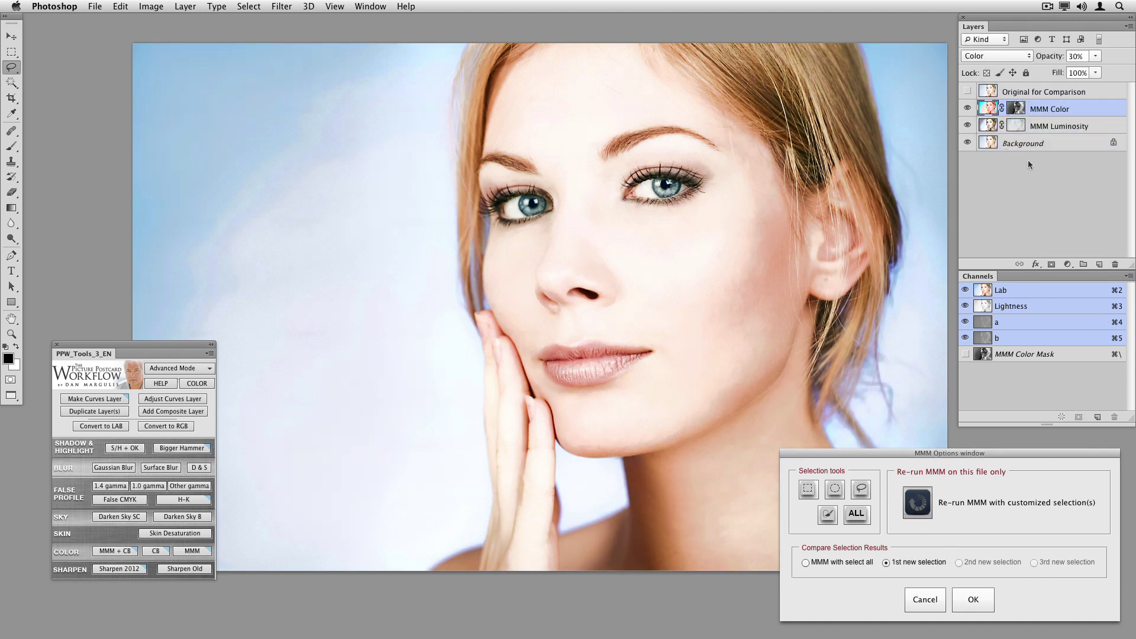
- Compare select-all against the first new selection result, then rerun MMM from the right iris
click(967, 126)
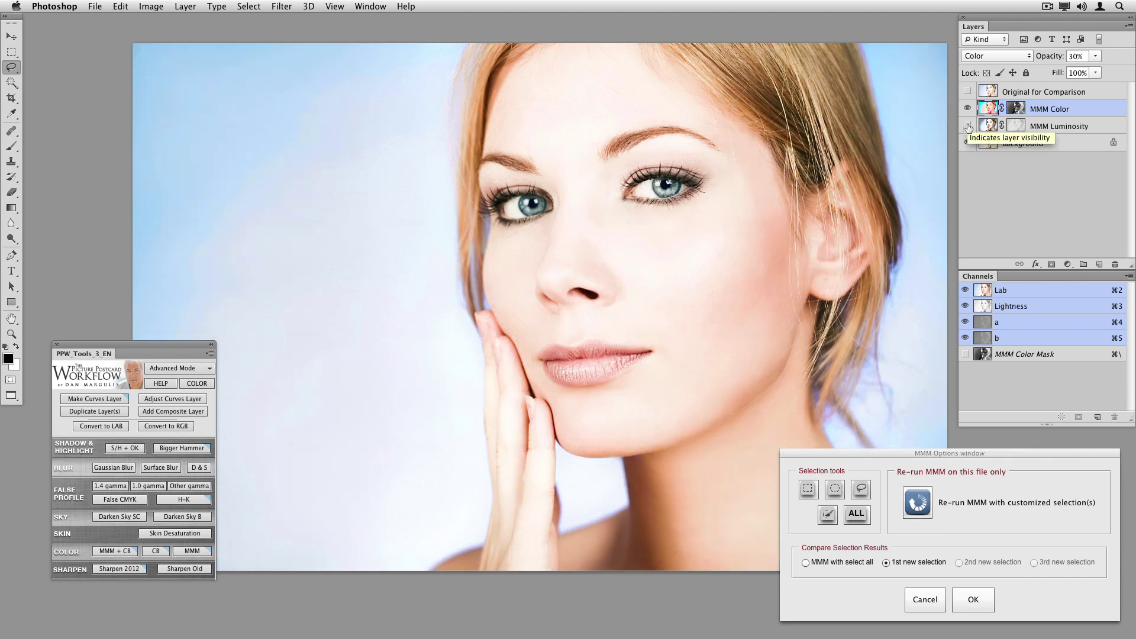
click(806, 563)
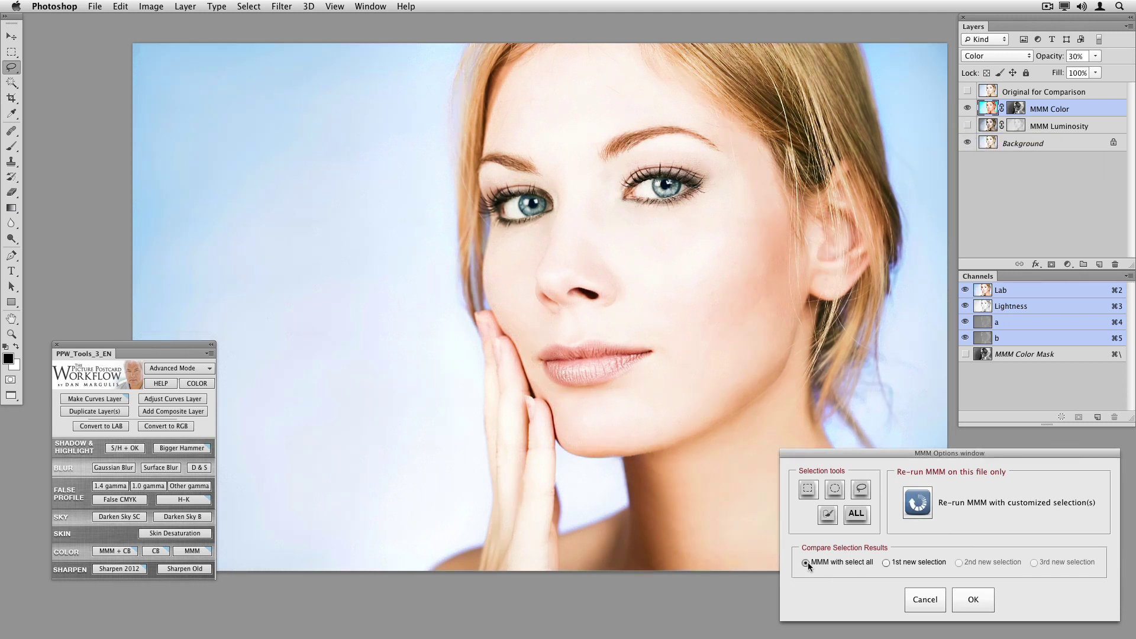
click(886, 563)
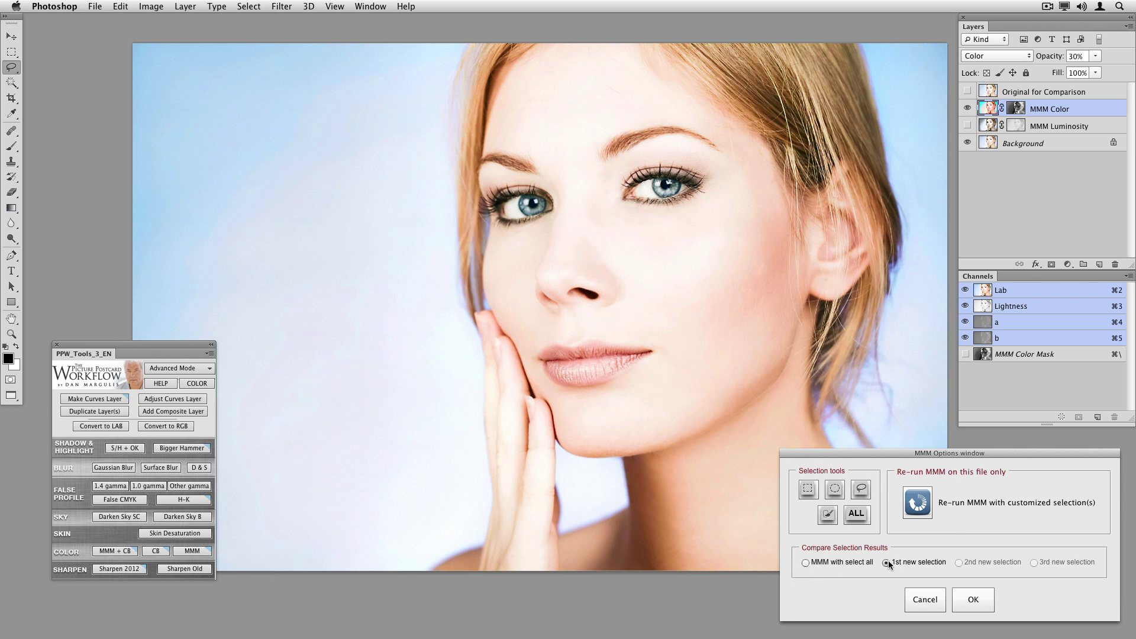
click(804, 562)
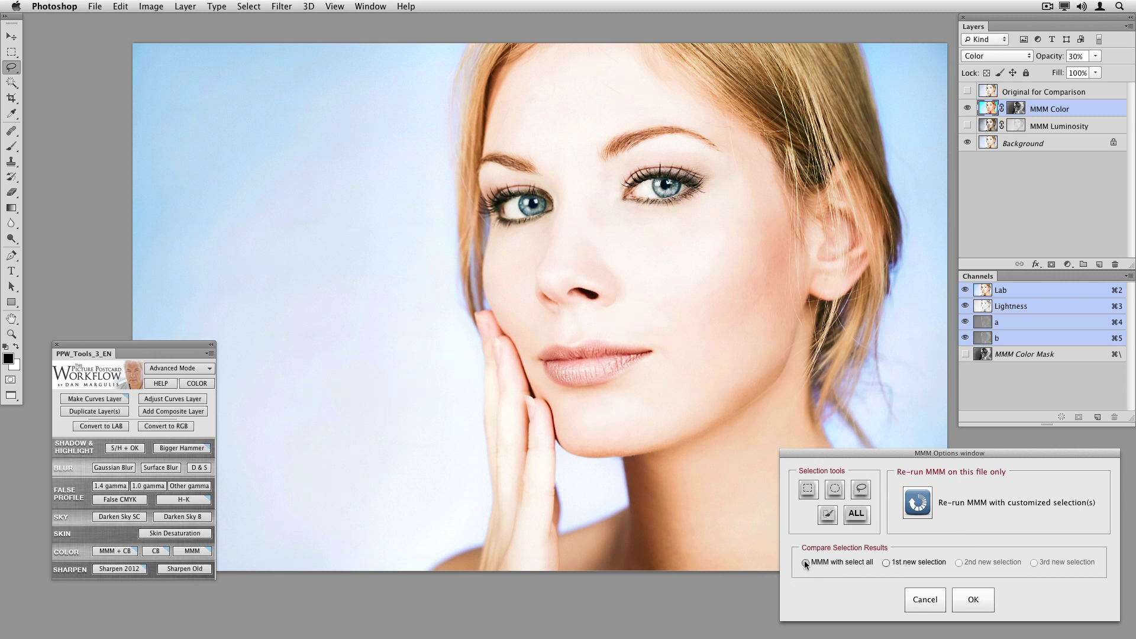
click(886, 563)
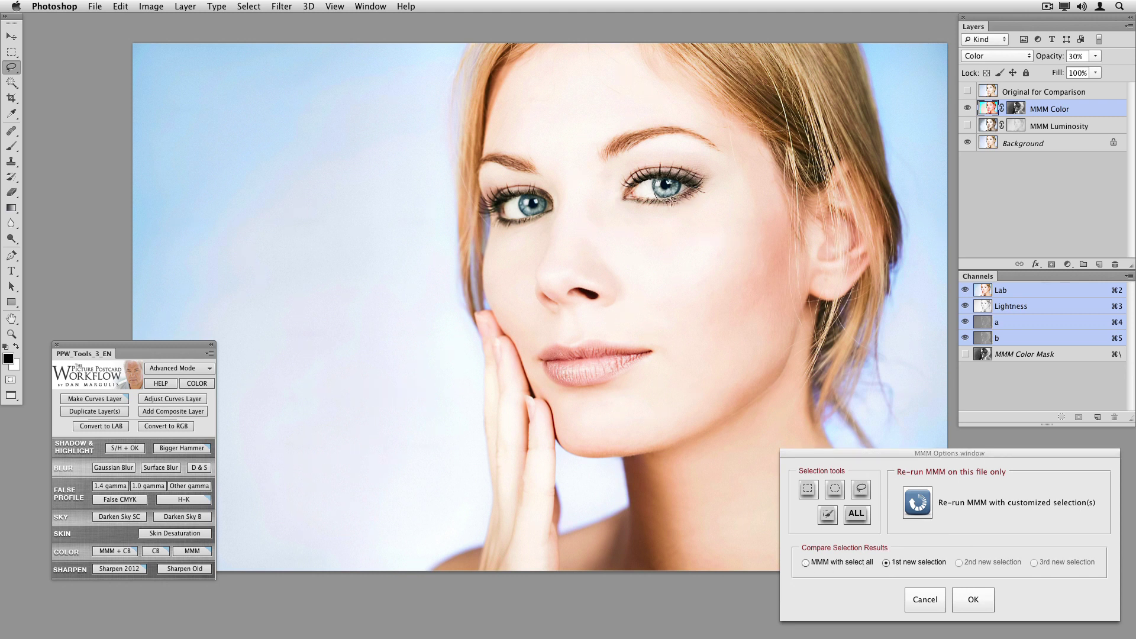
drag(678, 173, 674, 174)
click(922, 507)
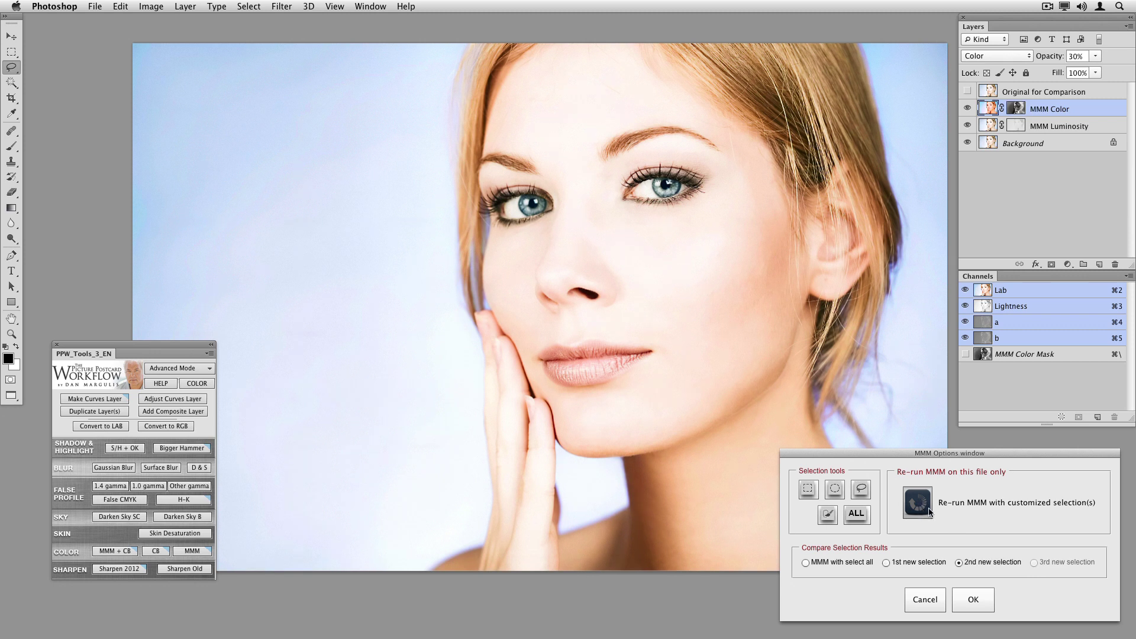
- Hide MMM Luminosity and raise the MMM Color layer opacity to 47%
click(967, 127)
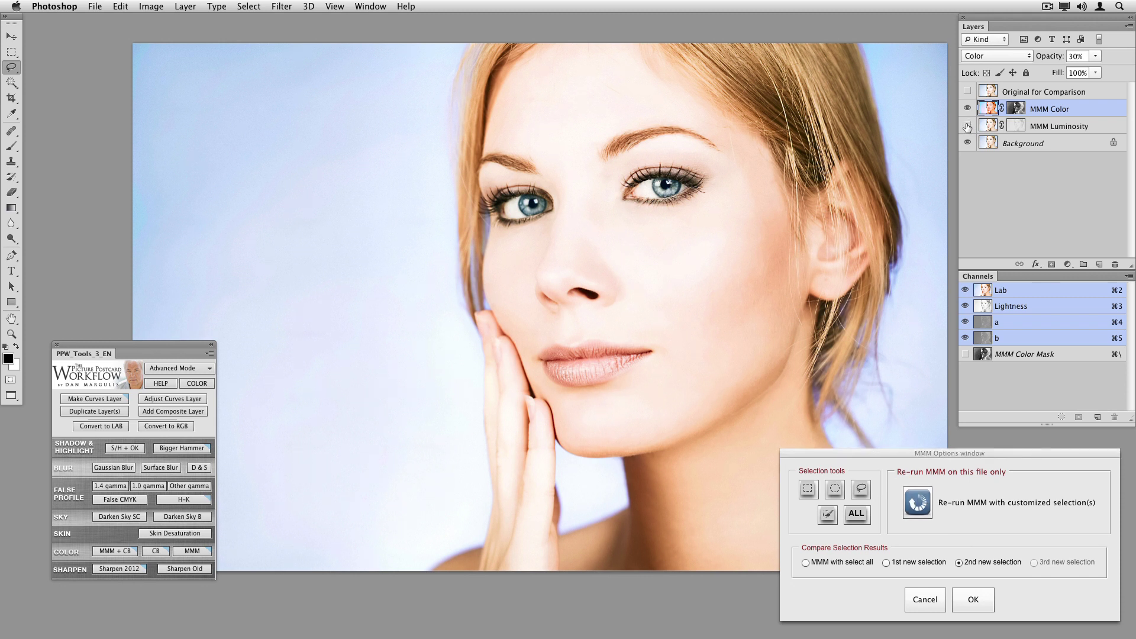
click(968, 126)
drag(1045, 58, 1048, 59)
- Rerun MMM from background, lips, mouth-and-chin and left-cheek selections
mouse_move(902, 65)
mouse_down()
mouse_move(829, 70)
mouse_move(832, 110)
mouse_move(879, 135)
mouse_move(932, 88)
mouse_up()
mouse_move(576, 335)
mouse_down()
mouse_move(662, 368)
mouse_move(591, 395)
mouse_move(532, 359)
mouse_move(534, 342)
mouse_up()
mouse_move(621, 407)
mouse_down()
mouse_move(588, 303)
mouse_move(497, 321)
mouse_move(606, 408)
mouse_up()
mouse_move(601, 219)
mouse_down()
mouse_move(592, 276)
mouse_move(603, 220)
mouse_up()
drag(627, 250, 647, 250)
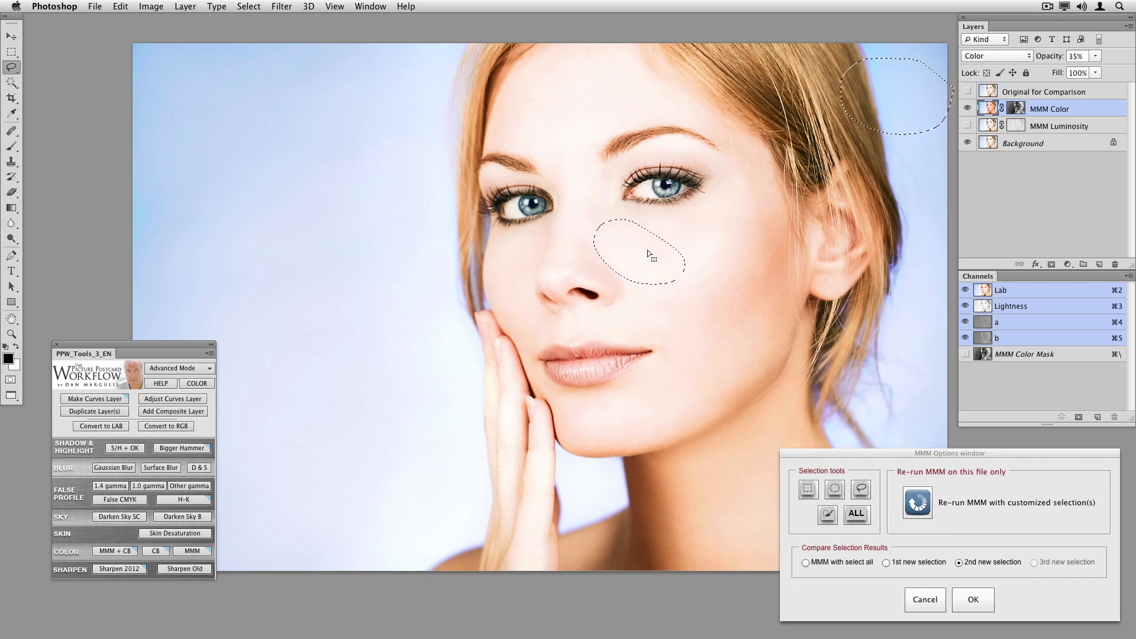
click(973, 599)
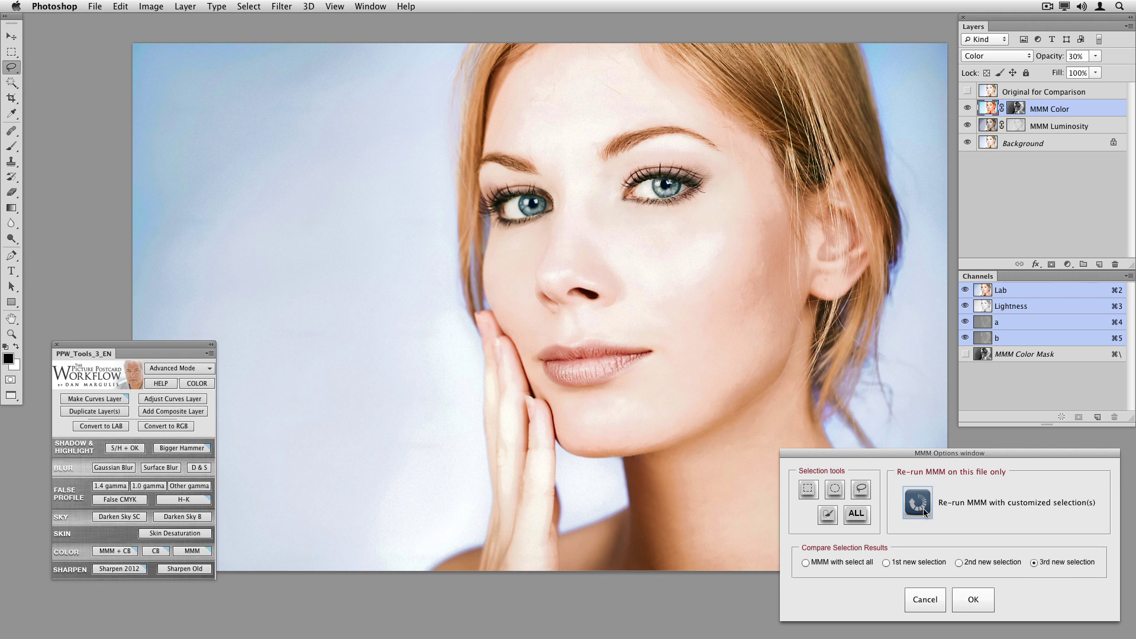
- Compare against the original, then accept the 3rd new selection's MMM result
click(968, 126)
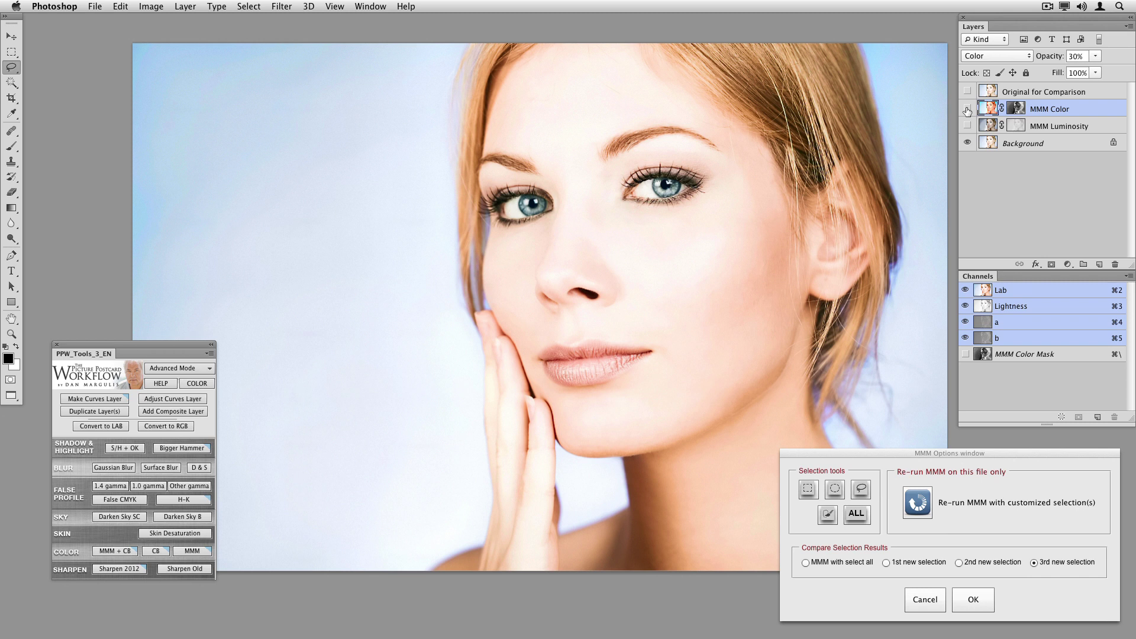
click(968, 109)
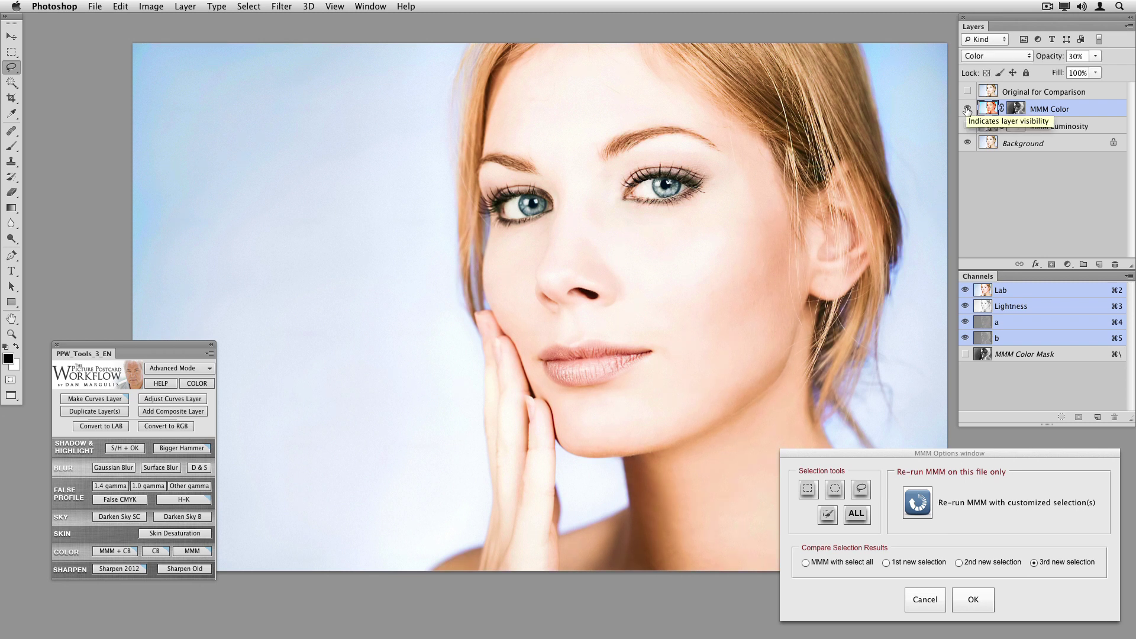
click(968, 92)
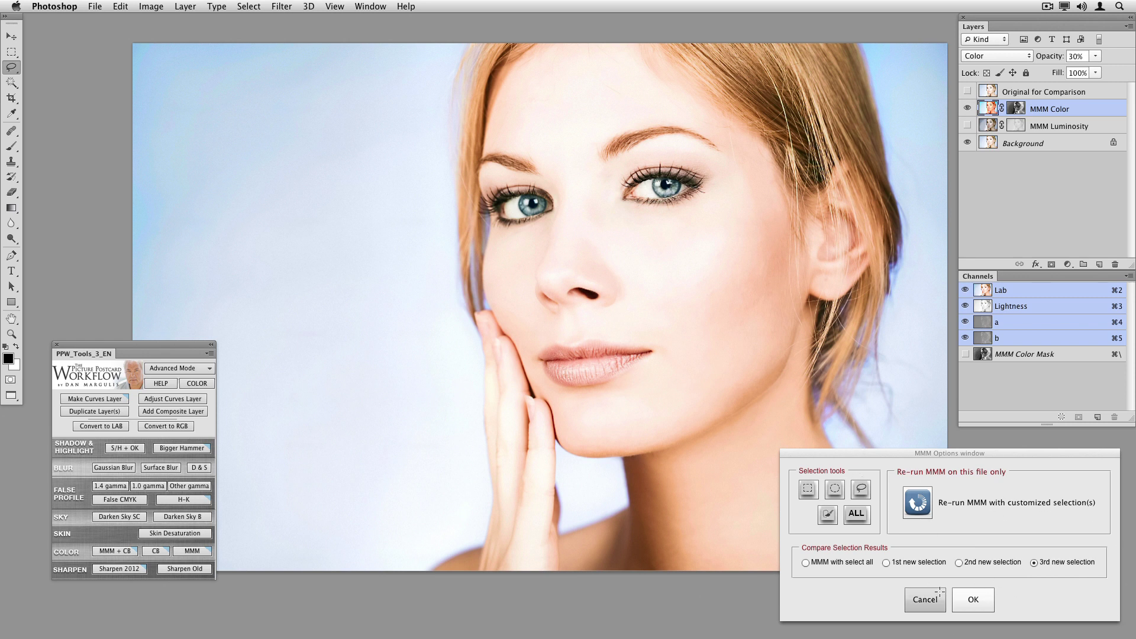
click(972, 600)
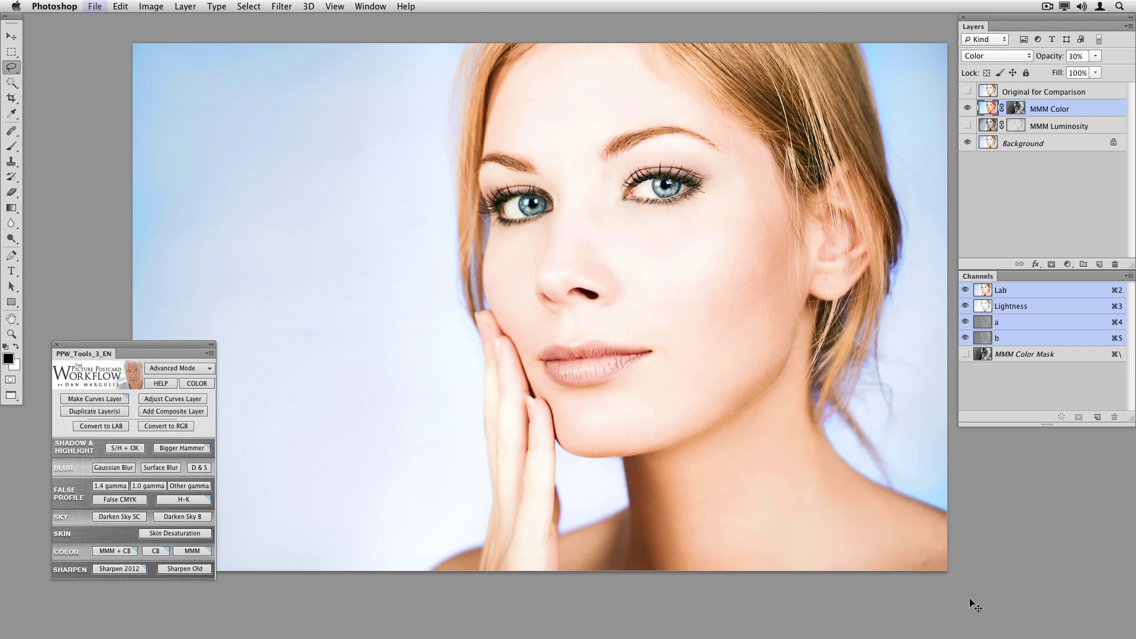
- Discard the portrait and run MMM on the wedding beach photo from a sleeve selection
click(538, 223)
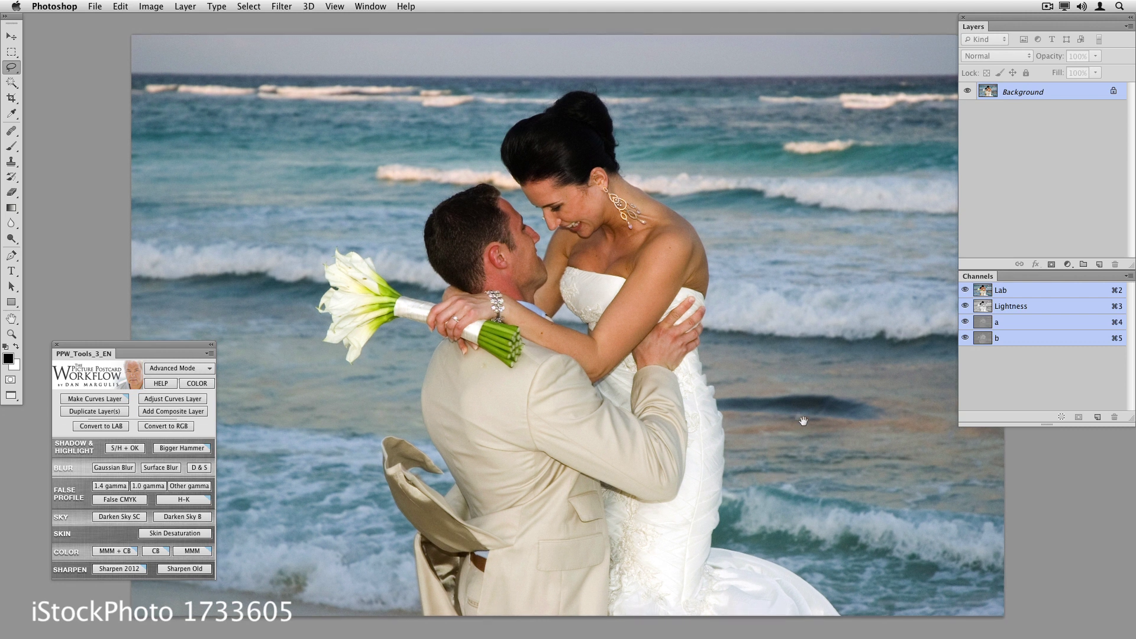
drag(806, 452, 792, 410)
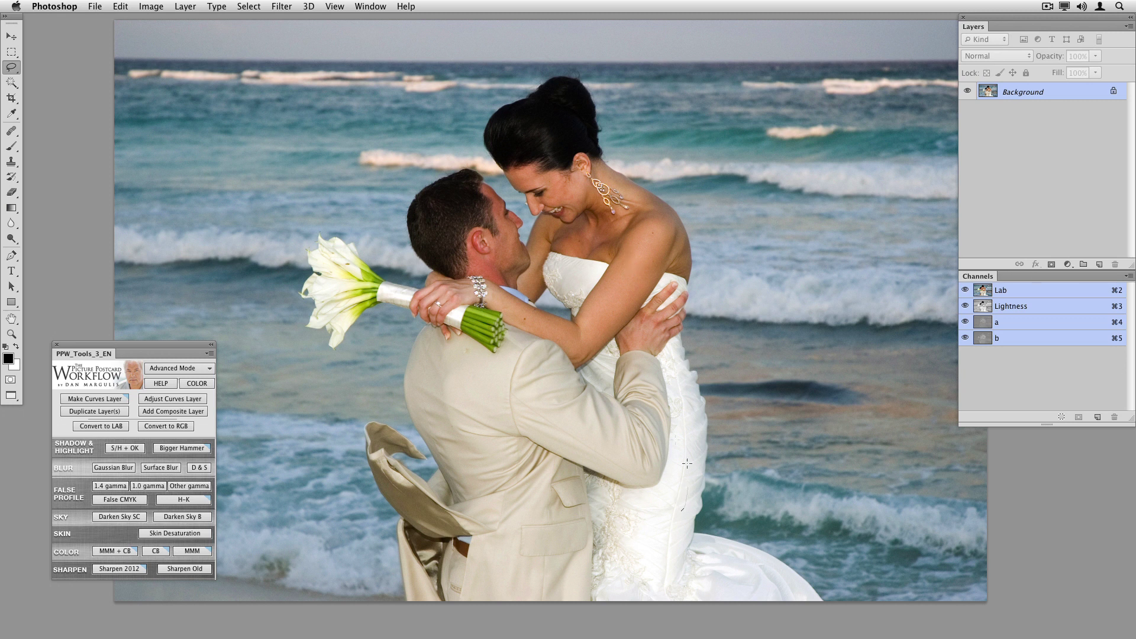
mouse_move(675, 440)
mouse_down()
mouse_move(603, 454)
mouse_move(683, 509)
mouse_up()
click(192, 551)
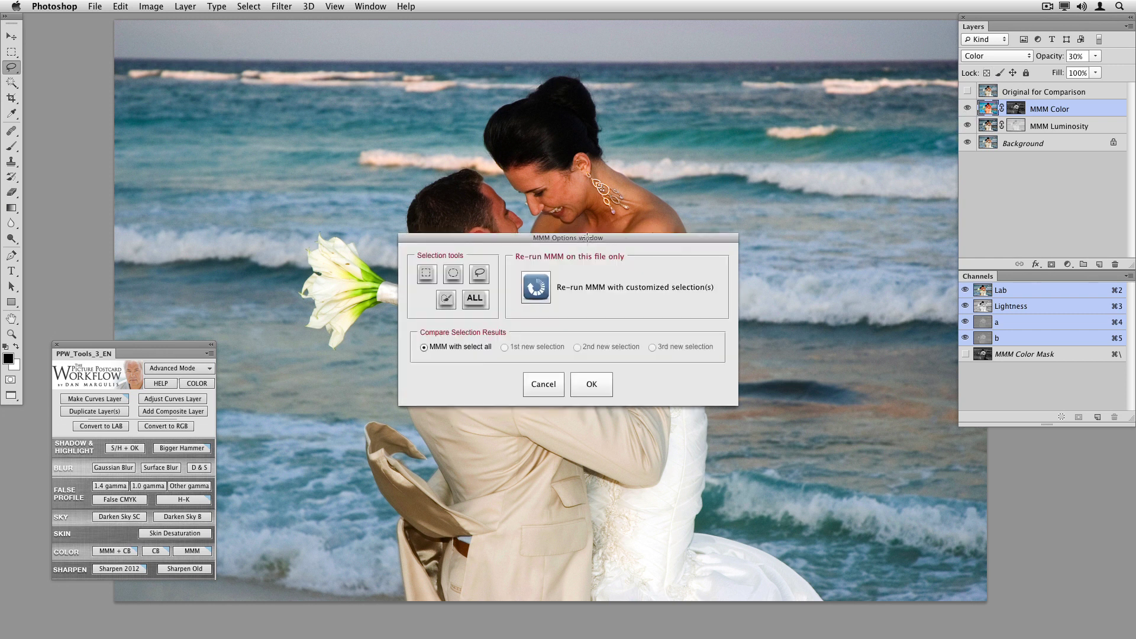
- Compare the result with the original and without MMM Luminosity, then rerun MMM from a dress selection
drag(587, 243, 981, 465)
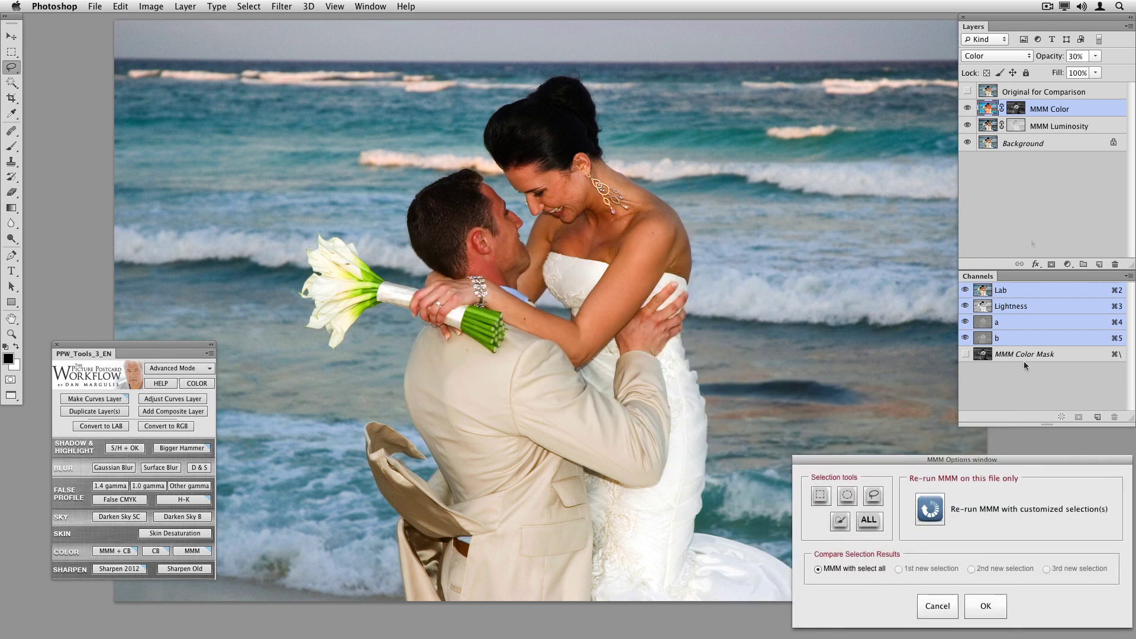
click(968, 92)
click(968, 92)
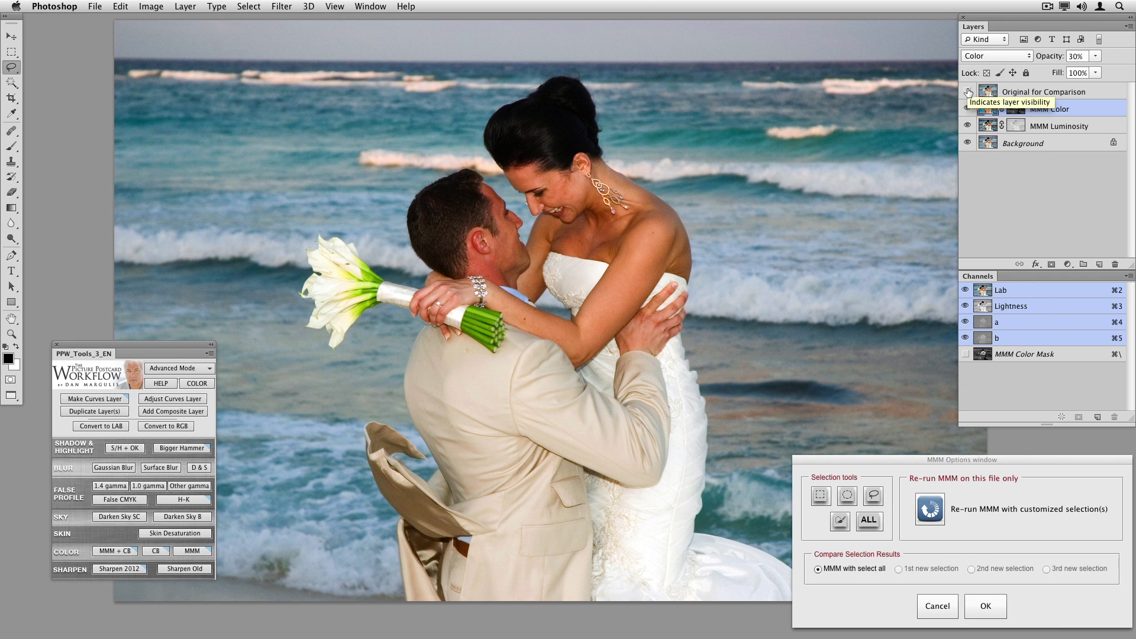
click(968, 92)
click(968, 92)
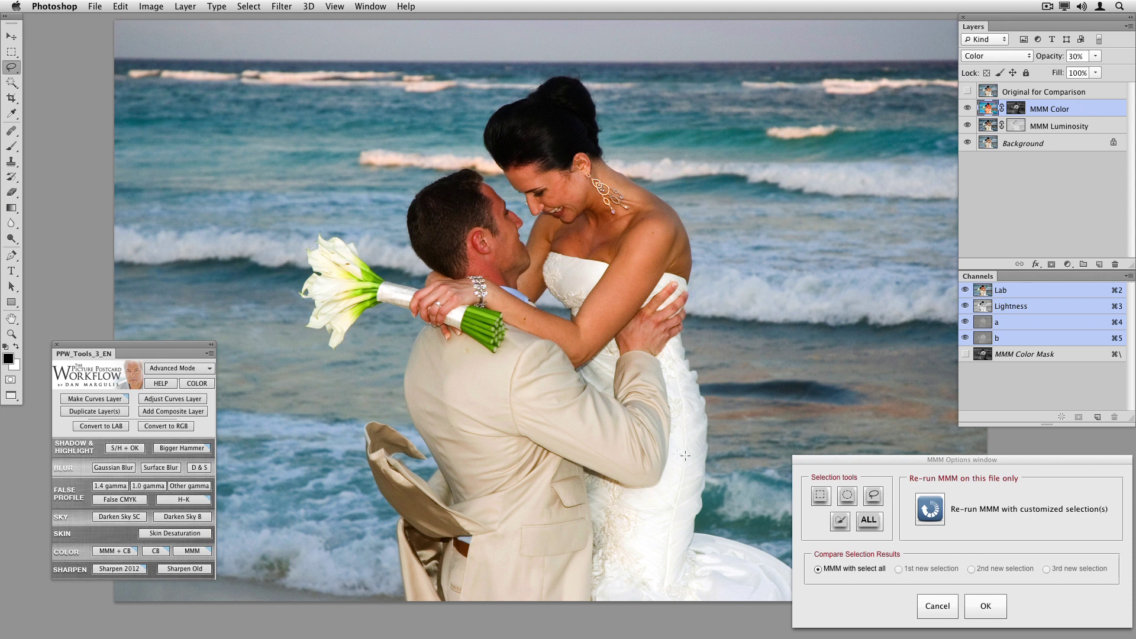
click(968, 125)
click(968, 126)
mouse_move(670, 502)
mouse_down()
mouse_move(630, 582)
mouse_move(659, 582)
mouse_move(675, 503)
mouse_up()
click(929, 509)
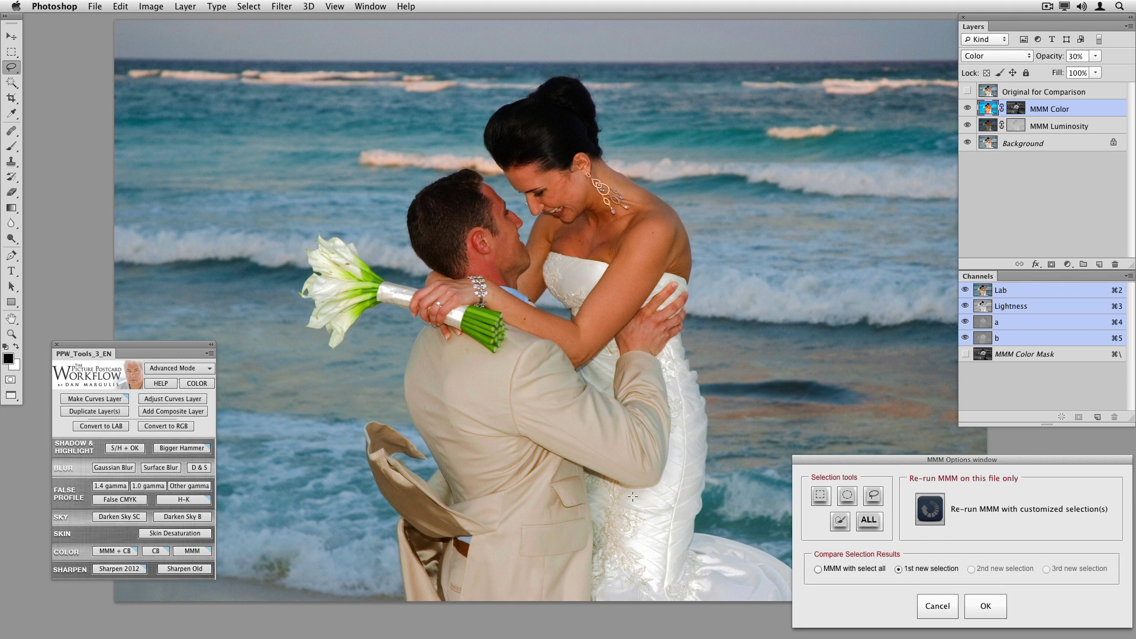
- Toggle the MMM Color and MMM Luminosity layers off and on to judge each one's effect
click(968, 109)
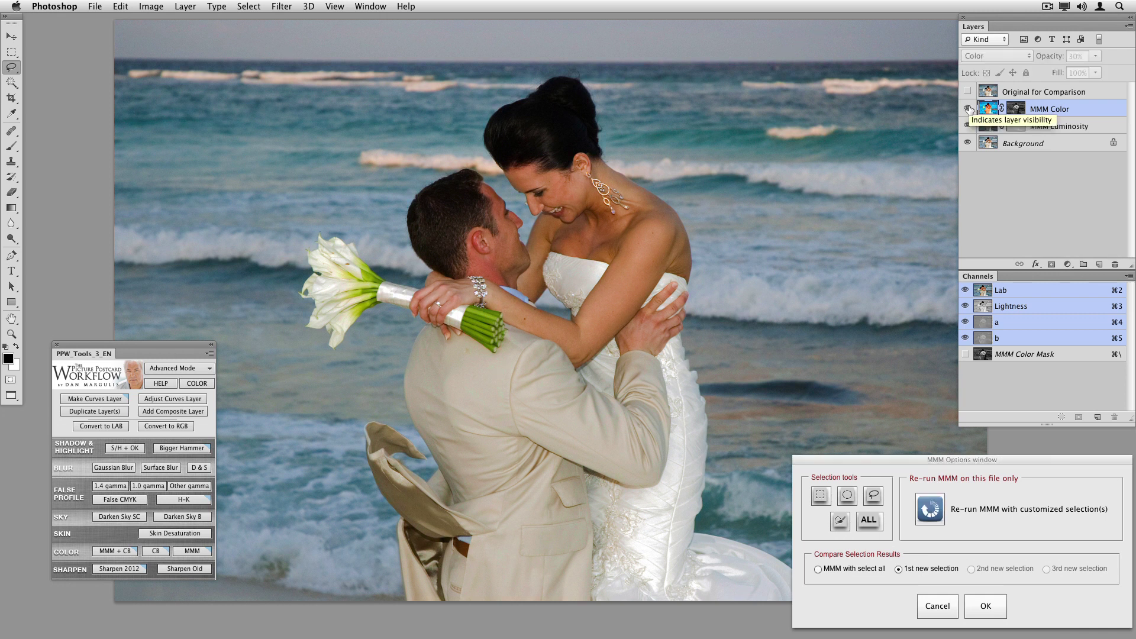
click(968, 109)
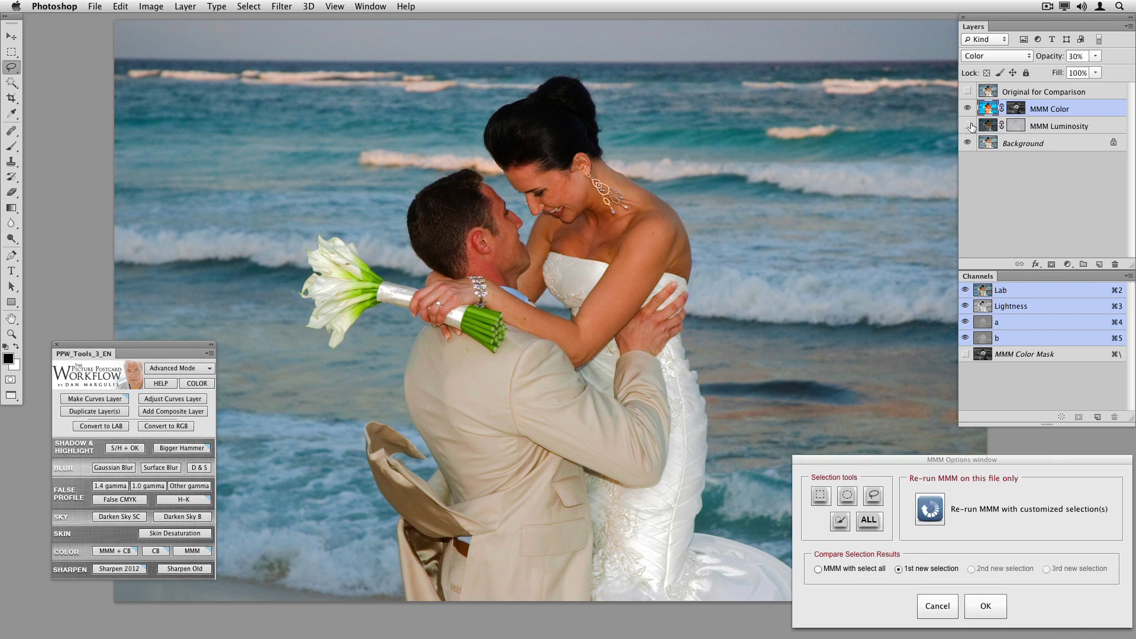
click(968, 127)
click(968, 126)
- Set MMM Luminosity to 16% opacity and accept the first custom-selection result
click(1074, 126)
drag(1052, 59, 1045, 59)
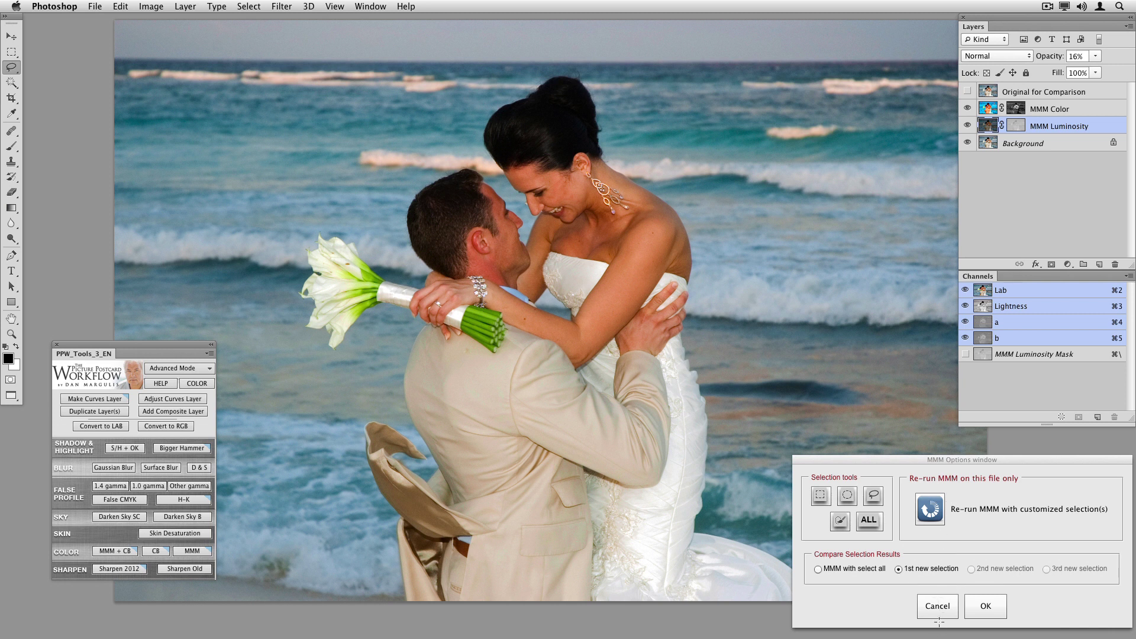
click(986, 607)
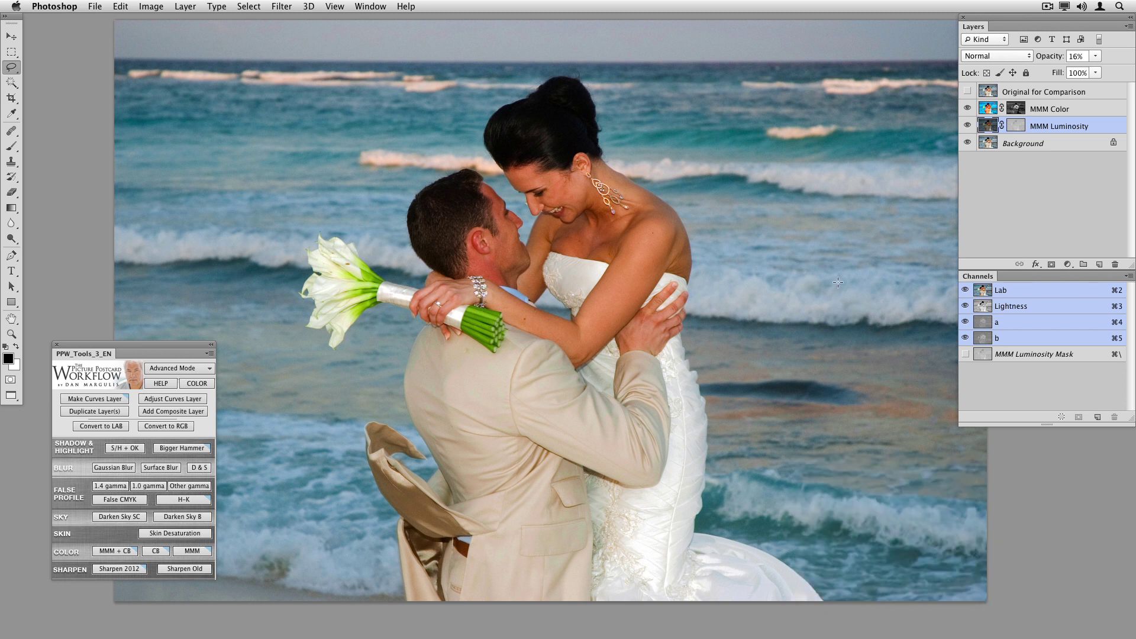
- Discard the wedding photo and run MMM on the windswept-hair portrait from a hair selection
key(super+w)
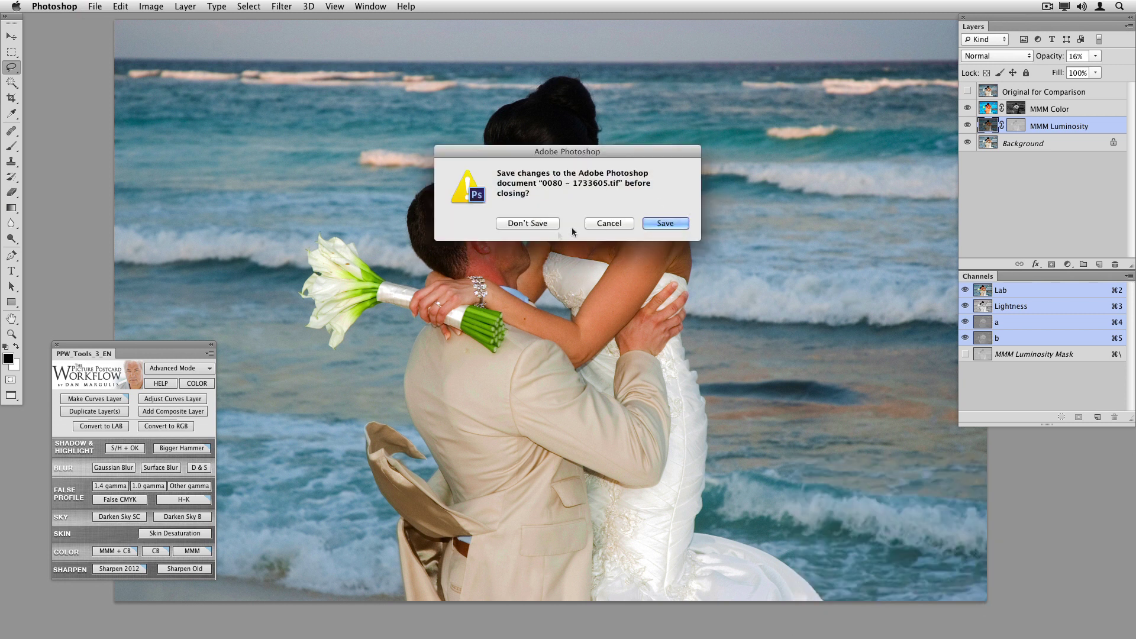
click(554, 228)
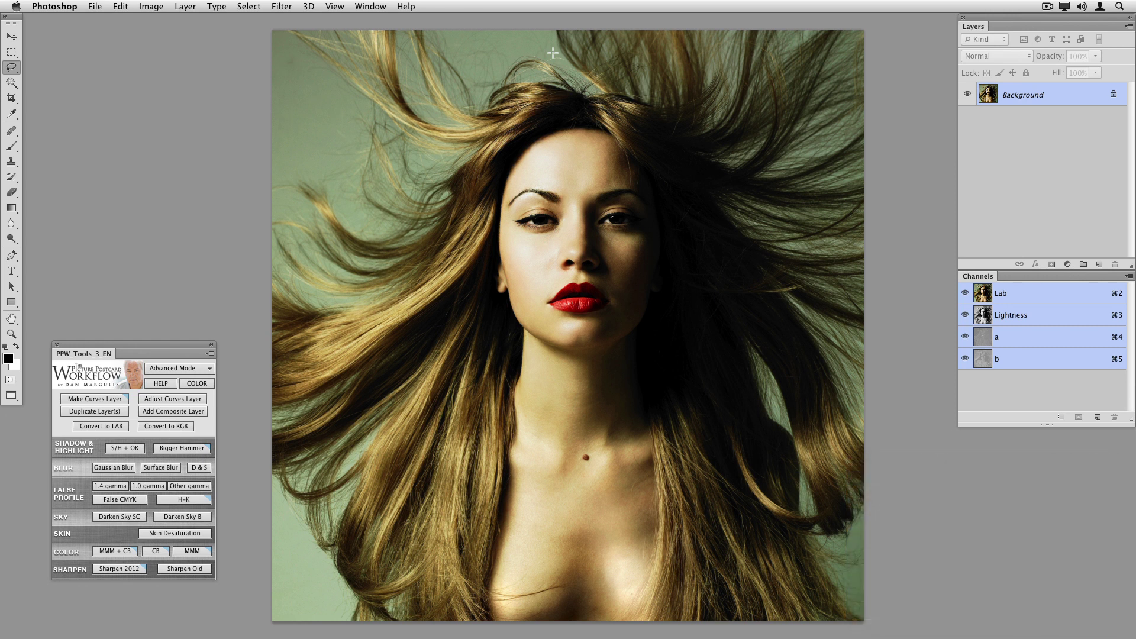
drag(440, 302, 429, 319)
click(187, 550)
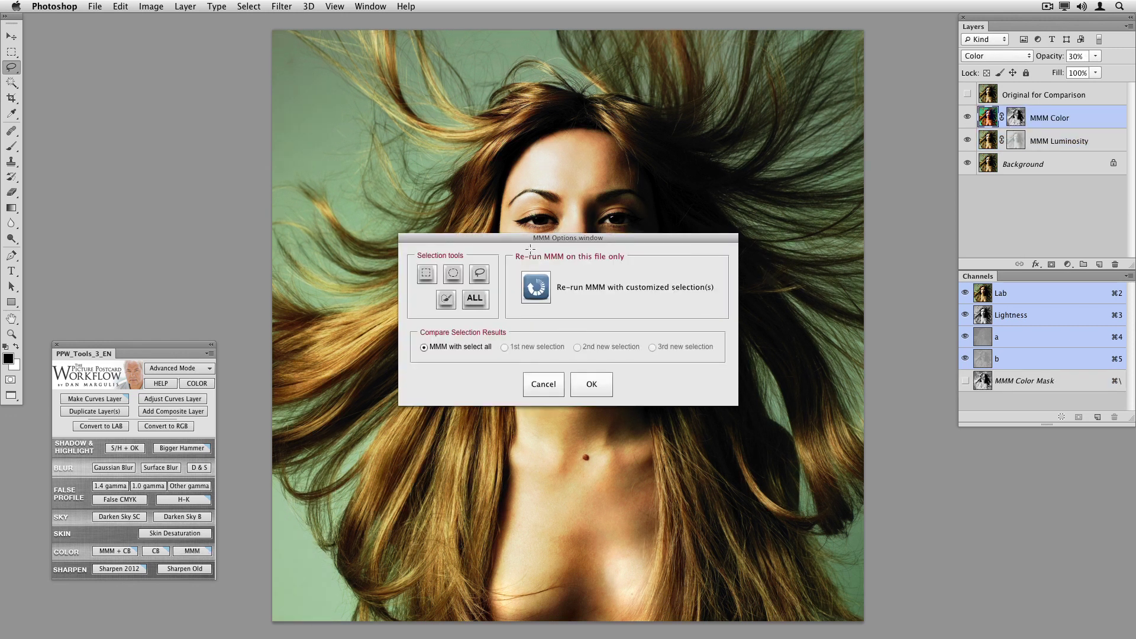
- Hide MMM Luminosity, set MMM Color to Hue blend mode at 78% opacity, and accept
drag(517, 240, 910, 444)
click(967, 141)
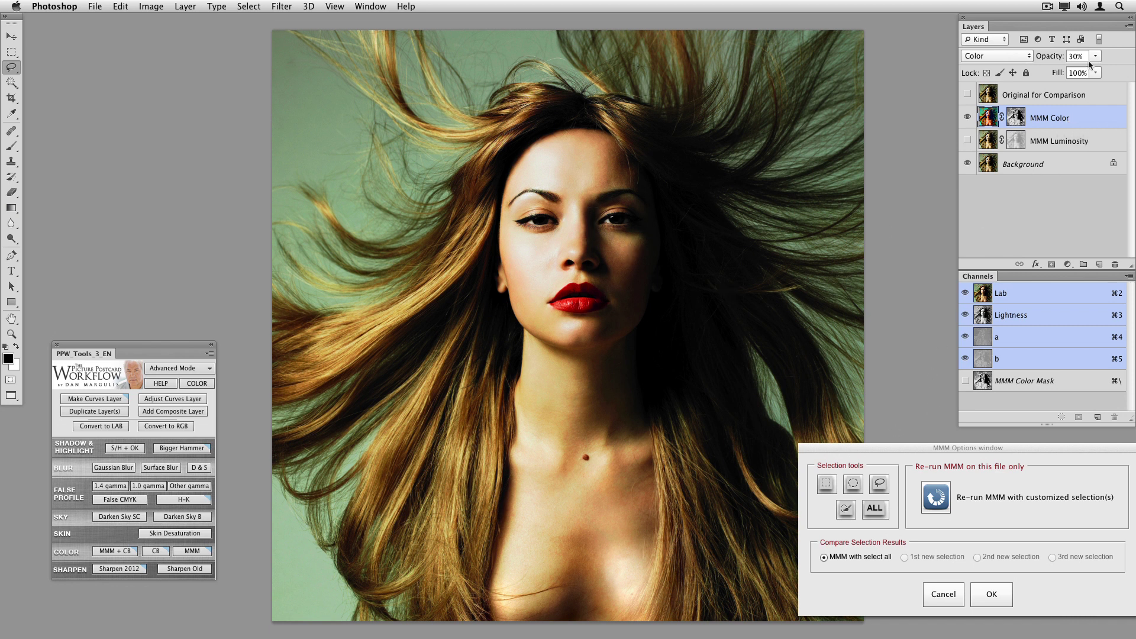
click(1001, 55)
click(1000, 35)
drag(1046, 57, 1074, 57)
click(991, 595)
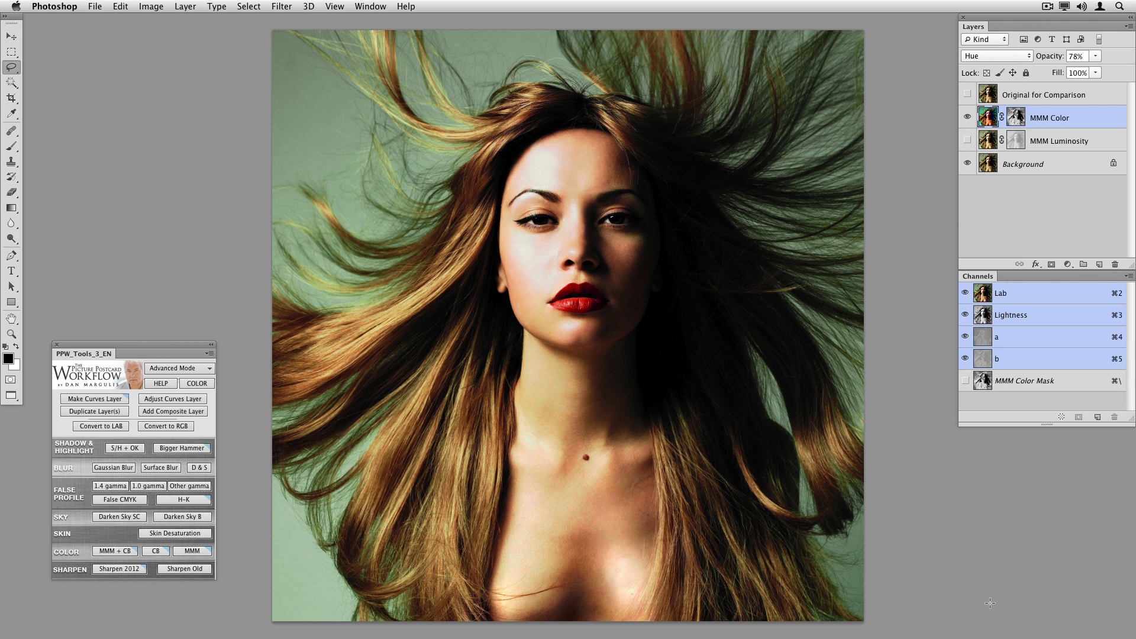
- Discard the hair portrait, run MMM on the road photo from a sky selection, and compare with the original
key(super+w)
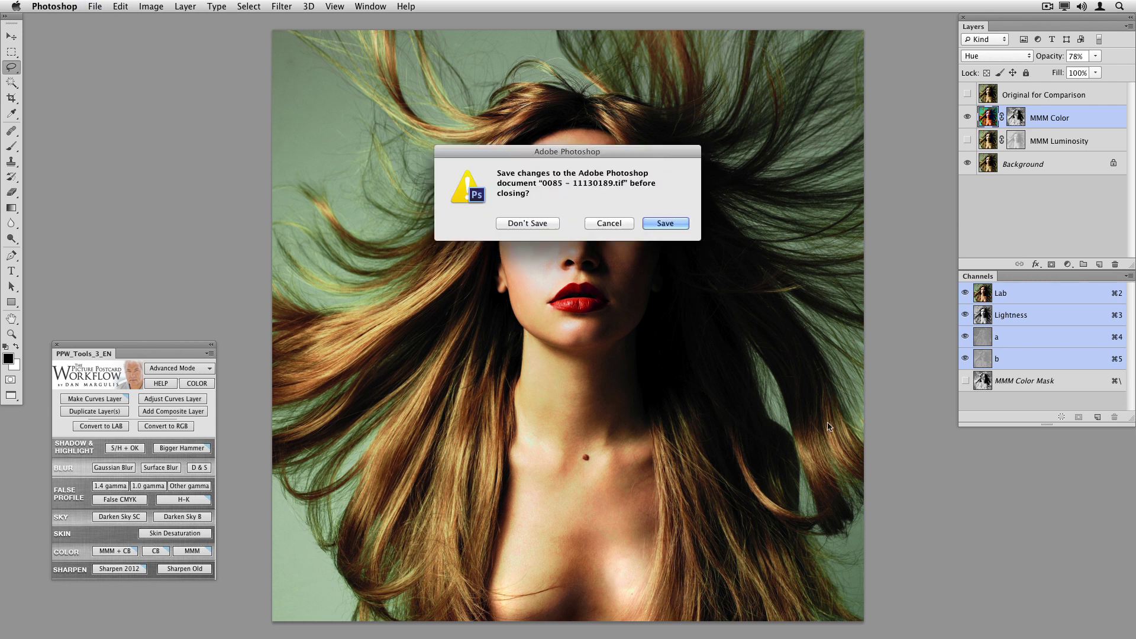
click(528, 224)
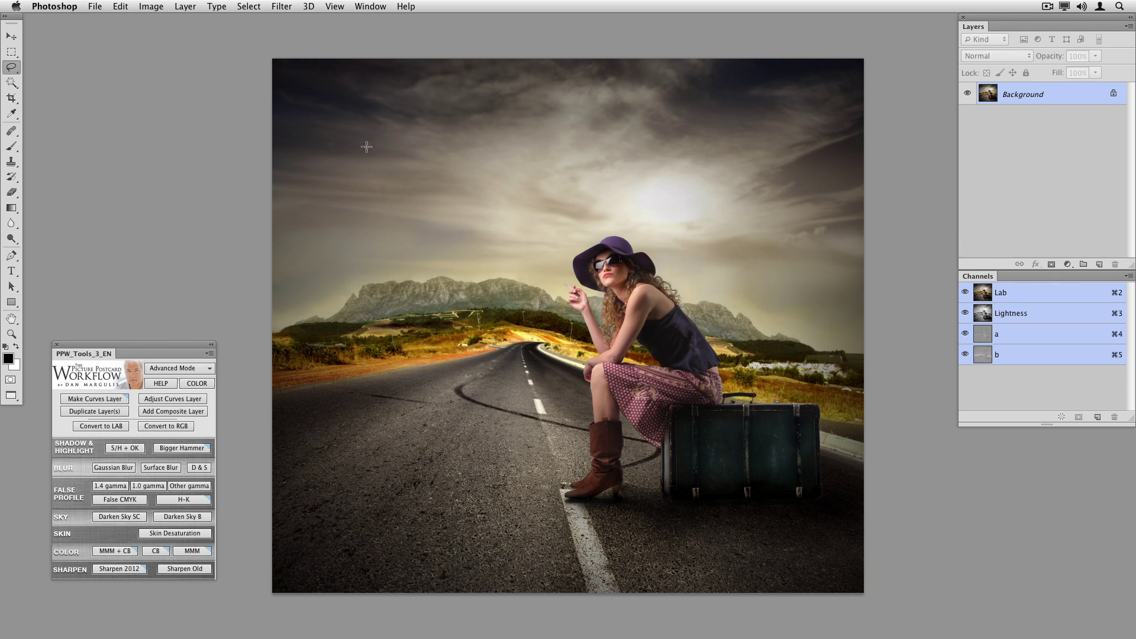
mouse_move(451, 139)
mouse_down()
mouse_move(342, 228)
mouse_move(485, 232)
mouse_move(515, 161)
mouse_up()
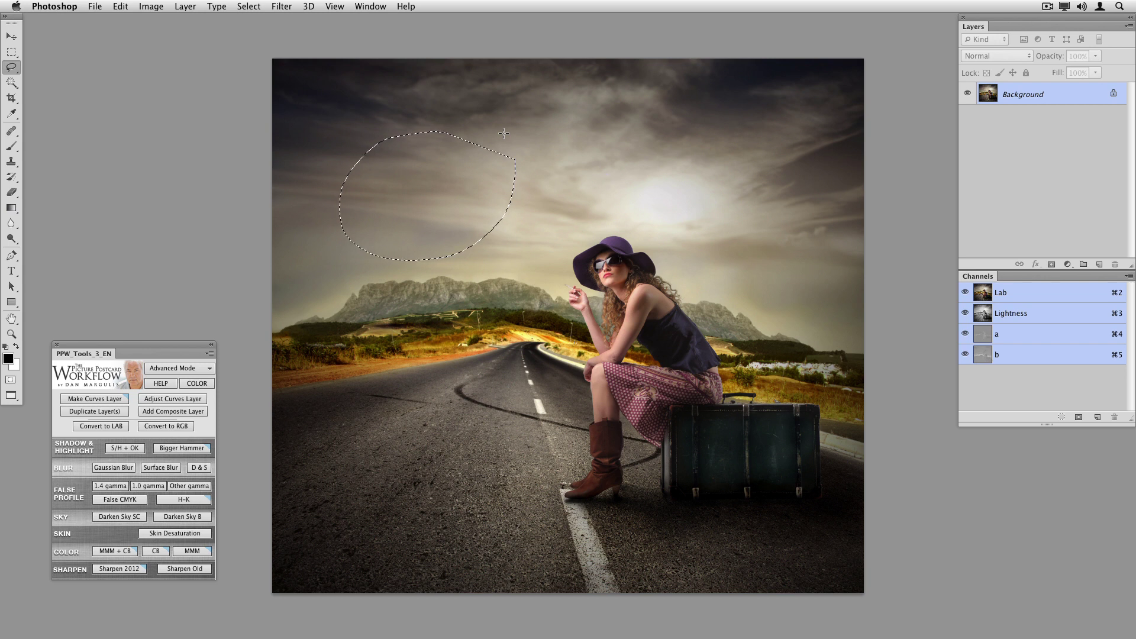
click(193, 551)
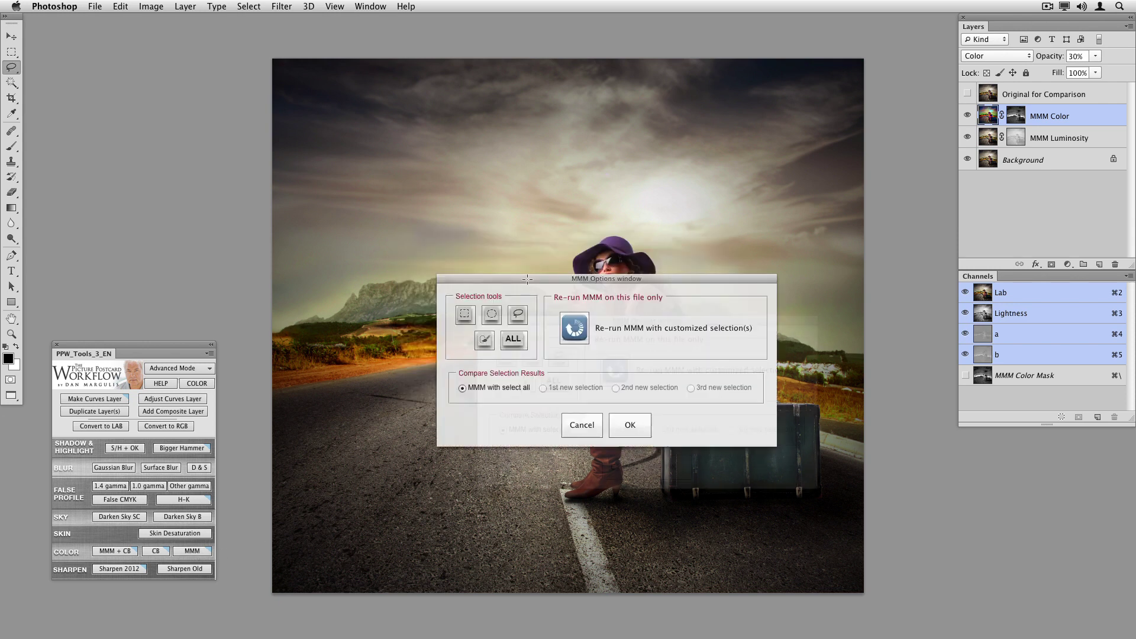
drag(497, 231, 875, 454)
click(968, 93)
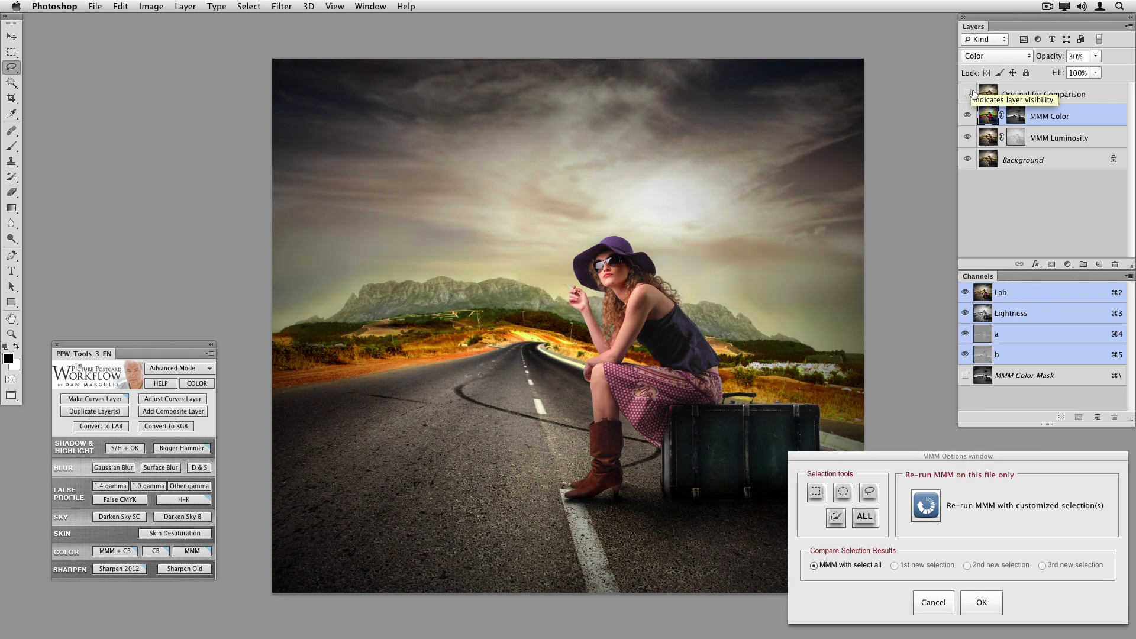
- Raise the road photo's MMM Color opacity from 30% to 48%
drag(1046, 57, 1056, 58)
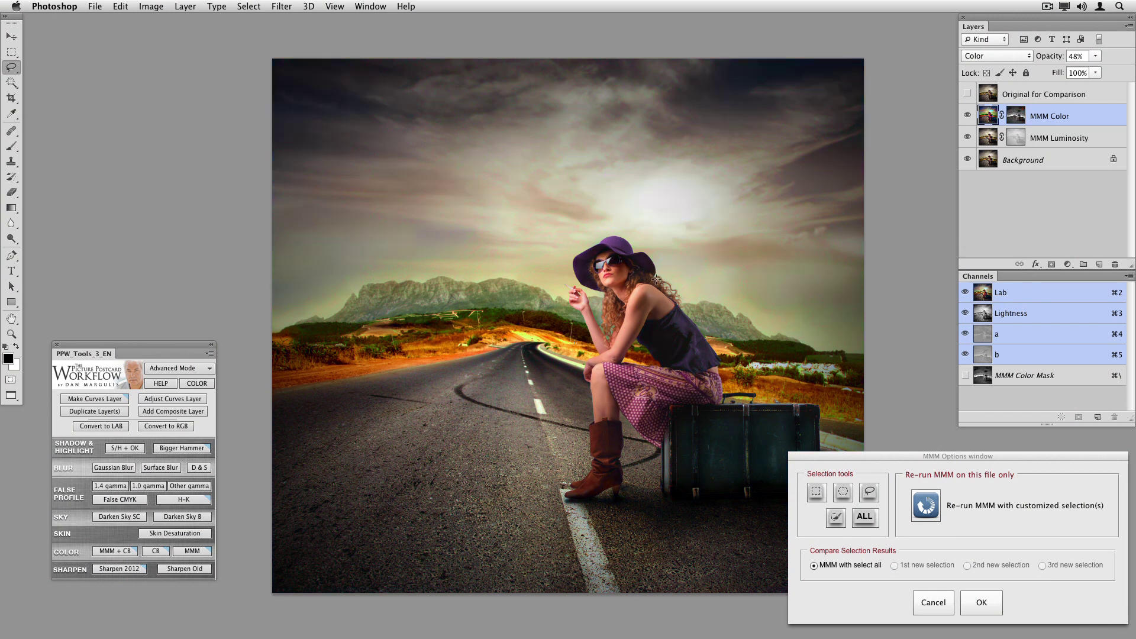
- Rerun MMM from a patch of the skirt, then lasso a patch of the left roadside
mouse_move(651, 384)
mouse_down()
mouse_move(620, 399)
mouse_move(651, 385)
mouse_up()
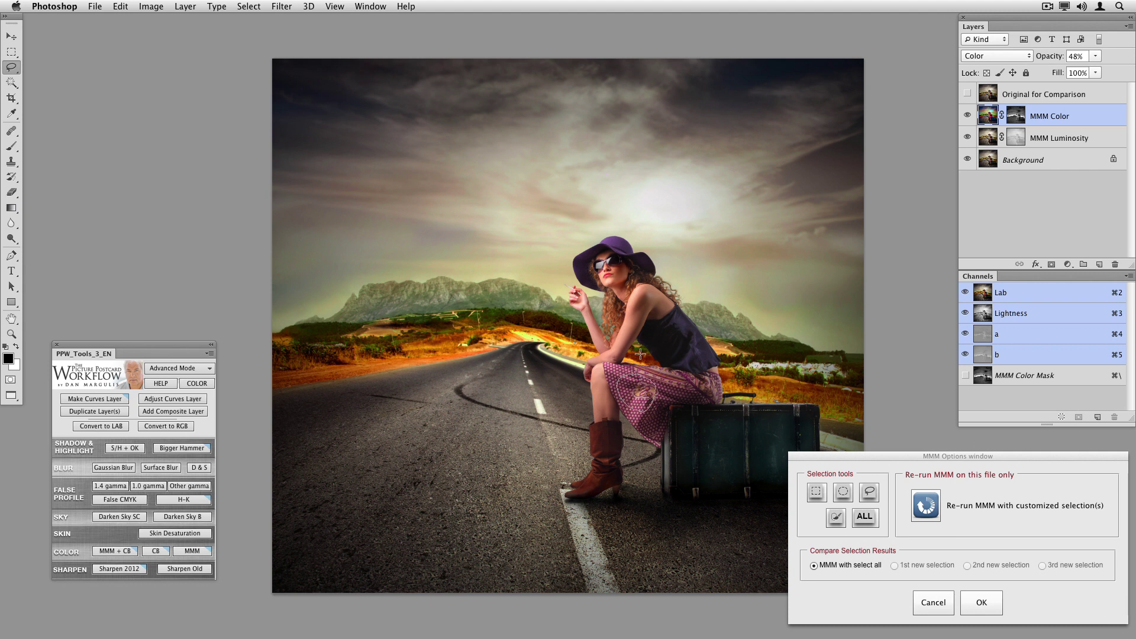
click(926, 505)
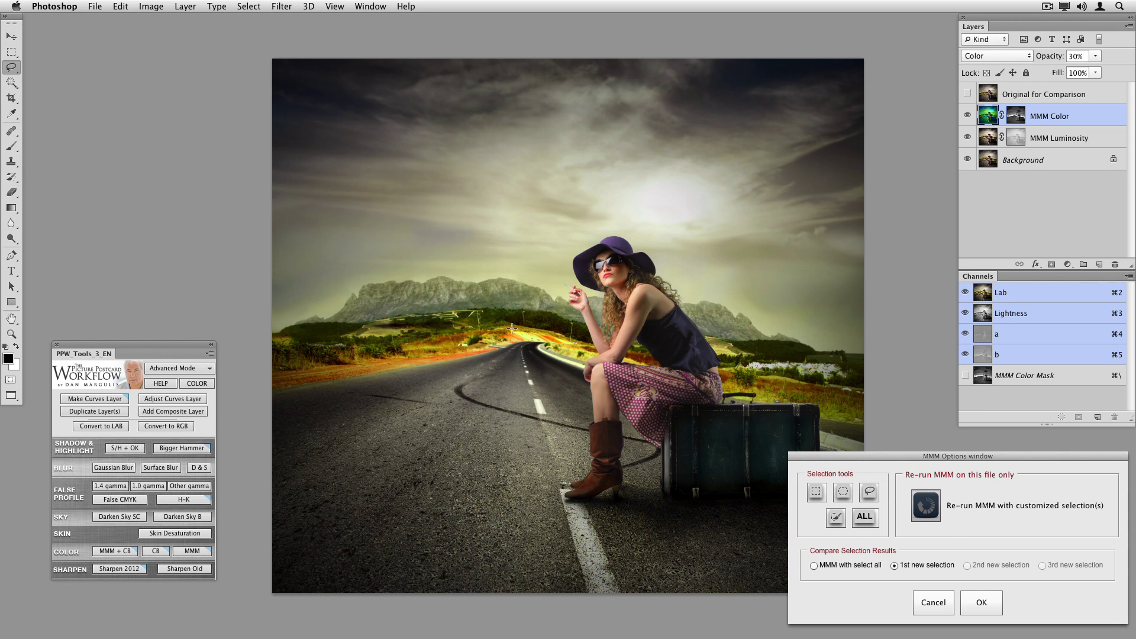
mouse_move(371, 359)
mouse_down()
mouse_move(359, 400)
mouse_move(402, 393)
mouse_move(386, 366)
mouse_move(377, 387)
mouse_up()
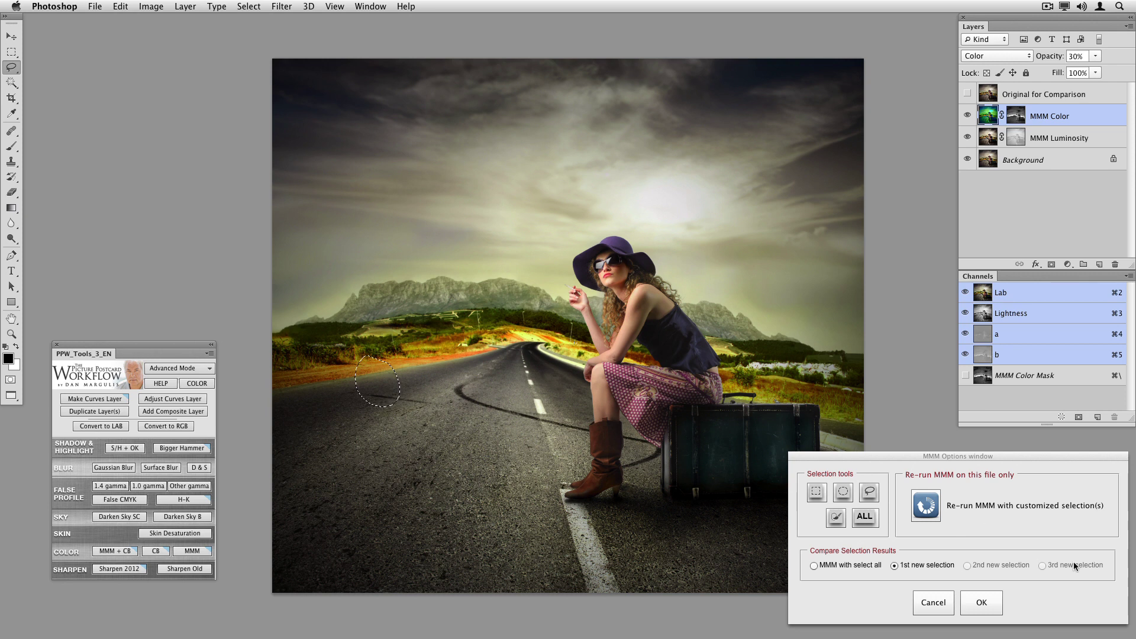
- Rerun MMM from the roadside selection and toggle the original on and off to compare
click(926, 505)
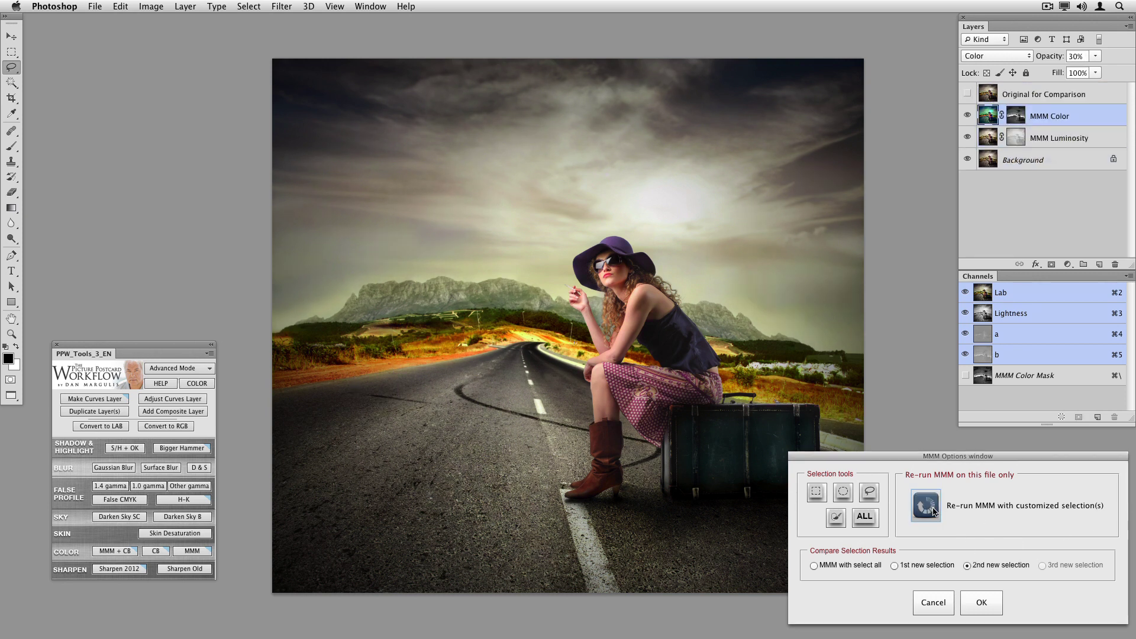
click(968, 94)
click(968, 94)
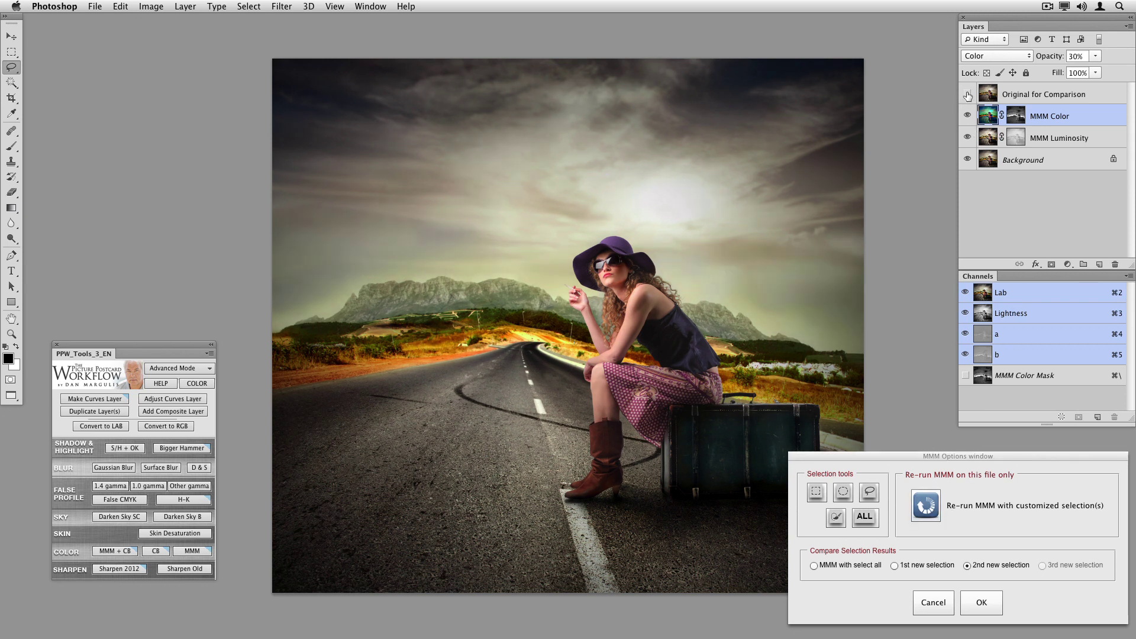